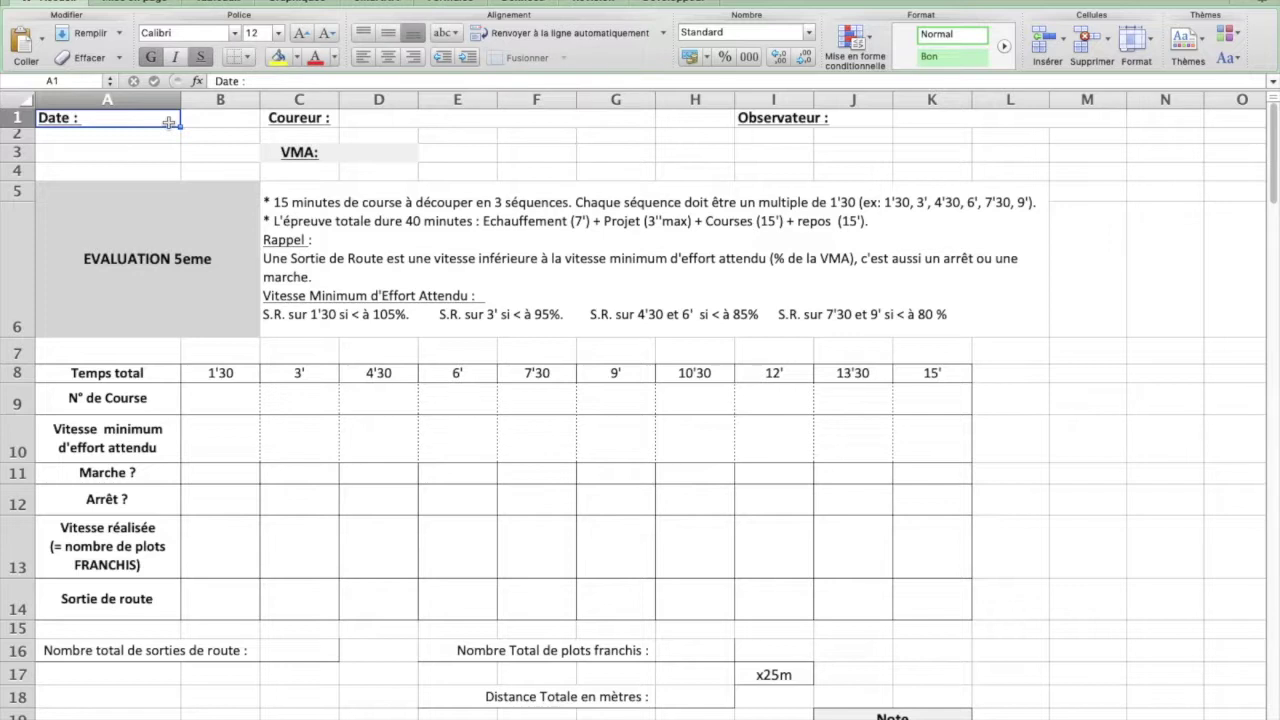
# Step: Add 01/10/19 to the Date cell and enter the runner's full name beside Coureur
pyautogui.doubleClick(169, 122)
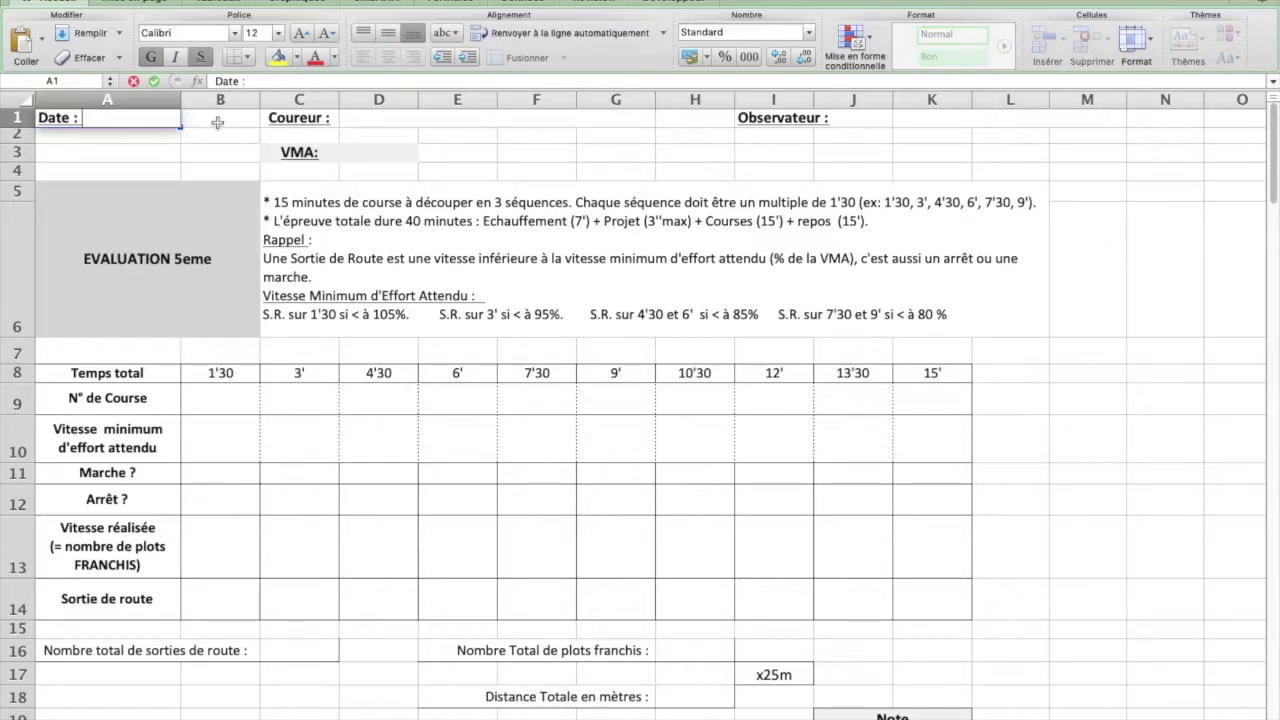
pyautogui.write('01/10/19')
pyautogui.click(413, 119)
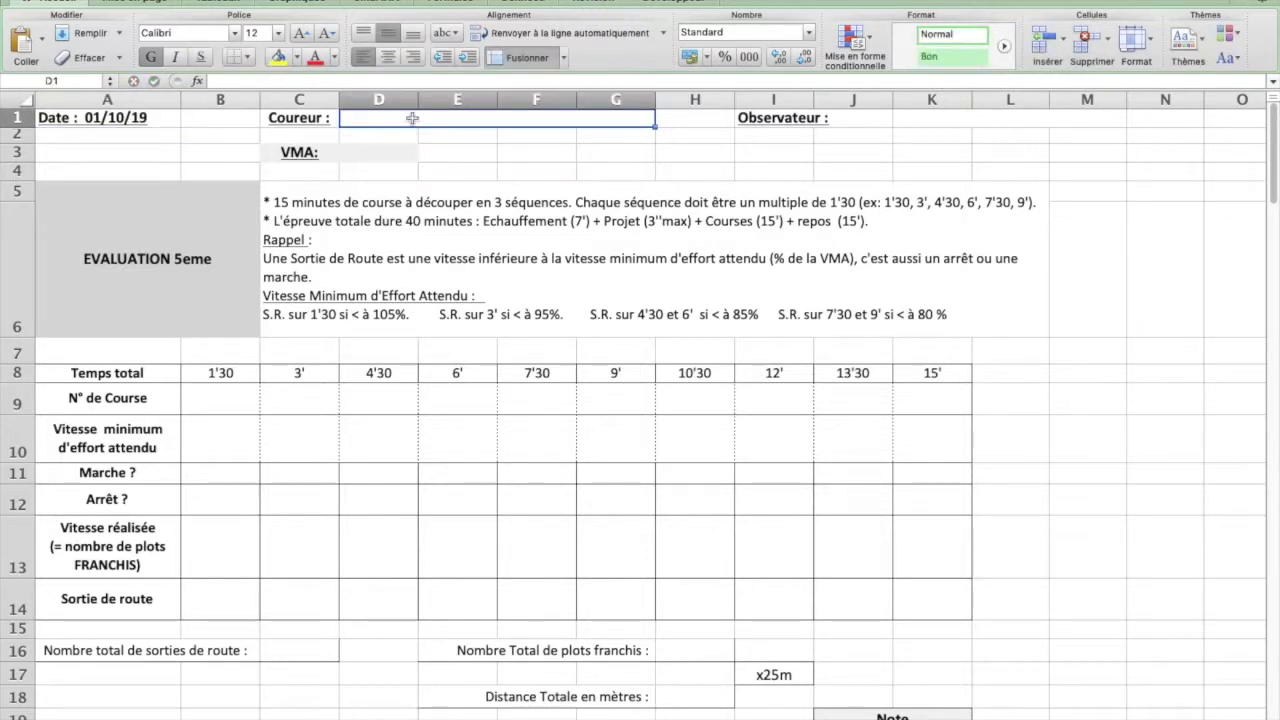
pyautogui.write('Pierre-Ambroise B')
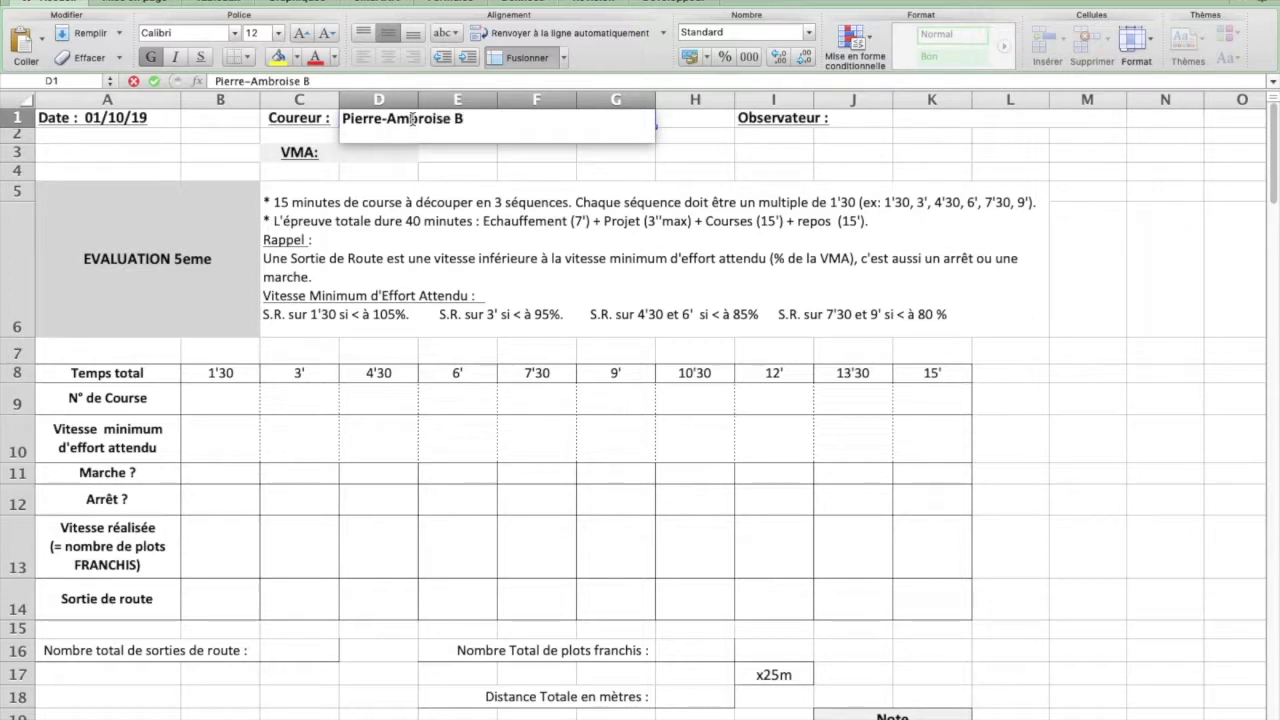
pyautogui.write('osse')
# Step: Enter the observer's full name beside Observateur and set the VMA to 13,5
pyautogui.click(926, 123)
pyautogui.write('Patric')
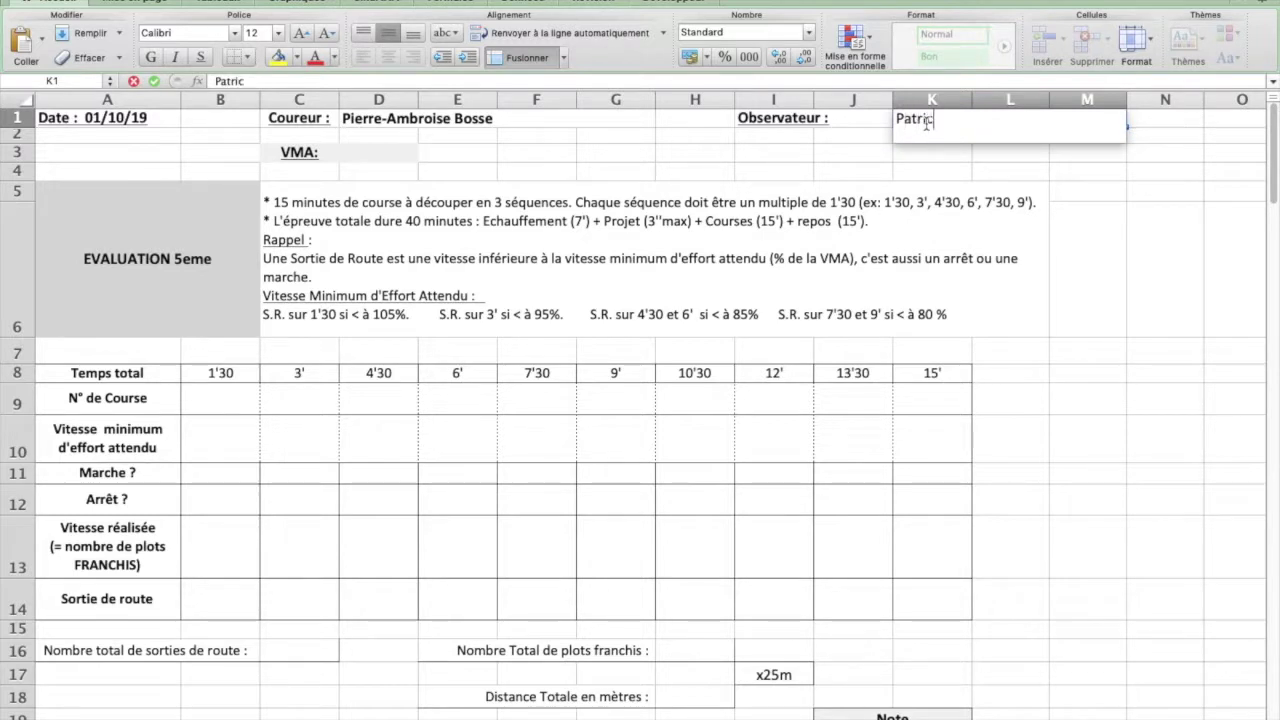
pyautogui.write('k Montel')
pyautogui.click(396, 157)
pyautogui.write('1')
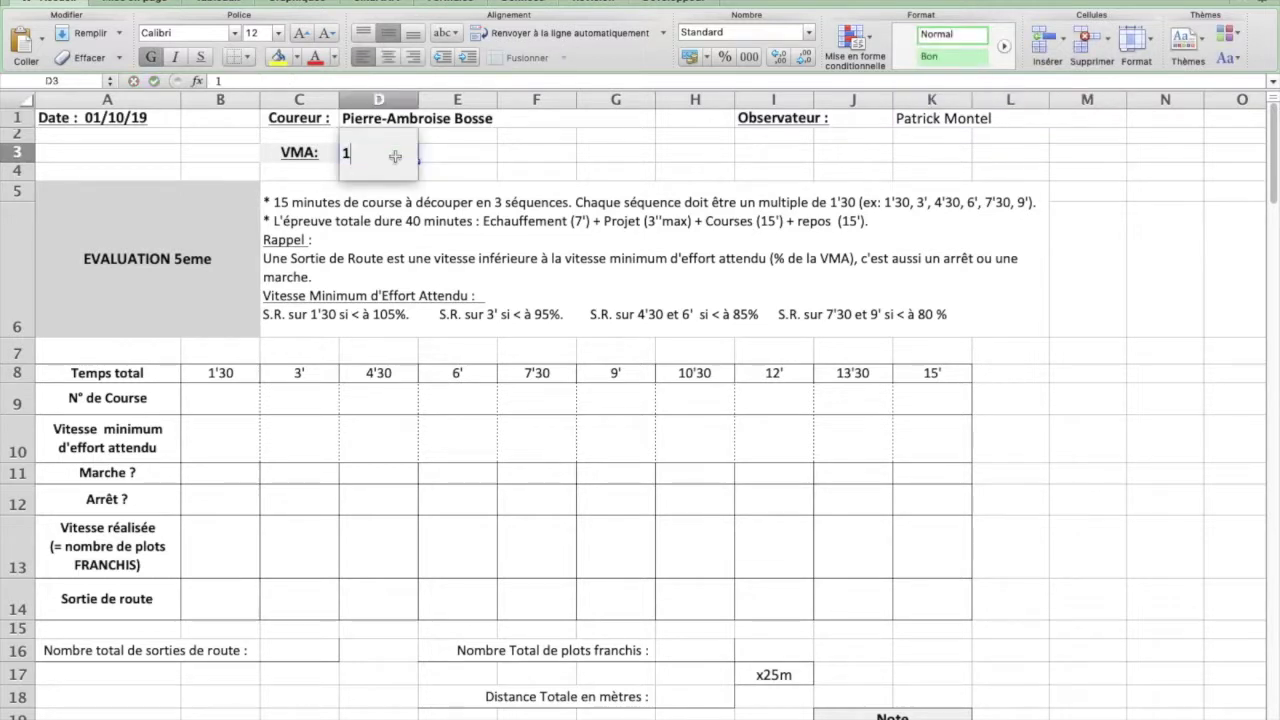
pyautogui.write('3,5')
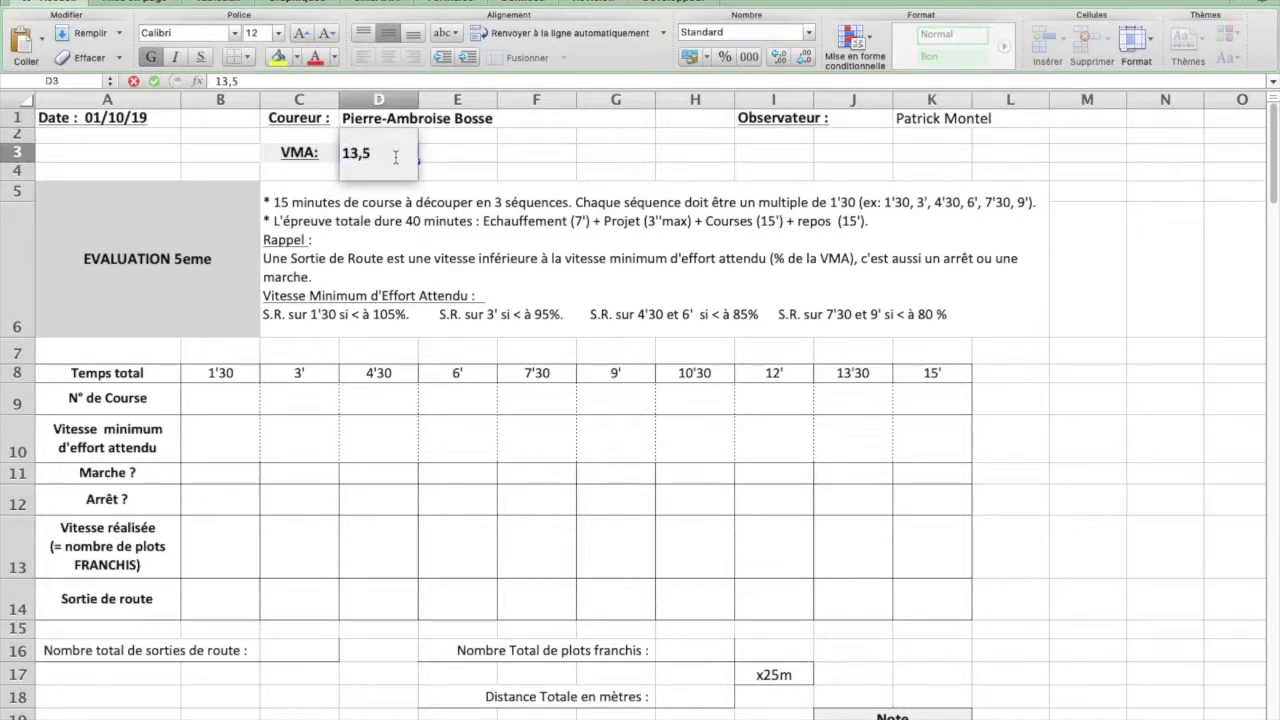
pyautogui.click(315, 160)
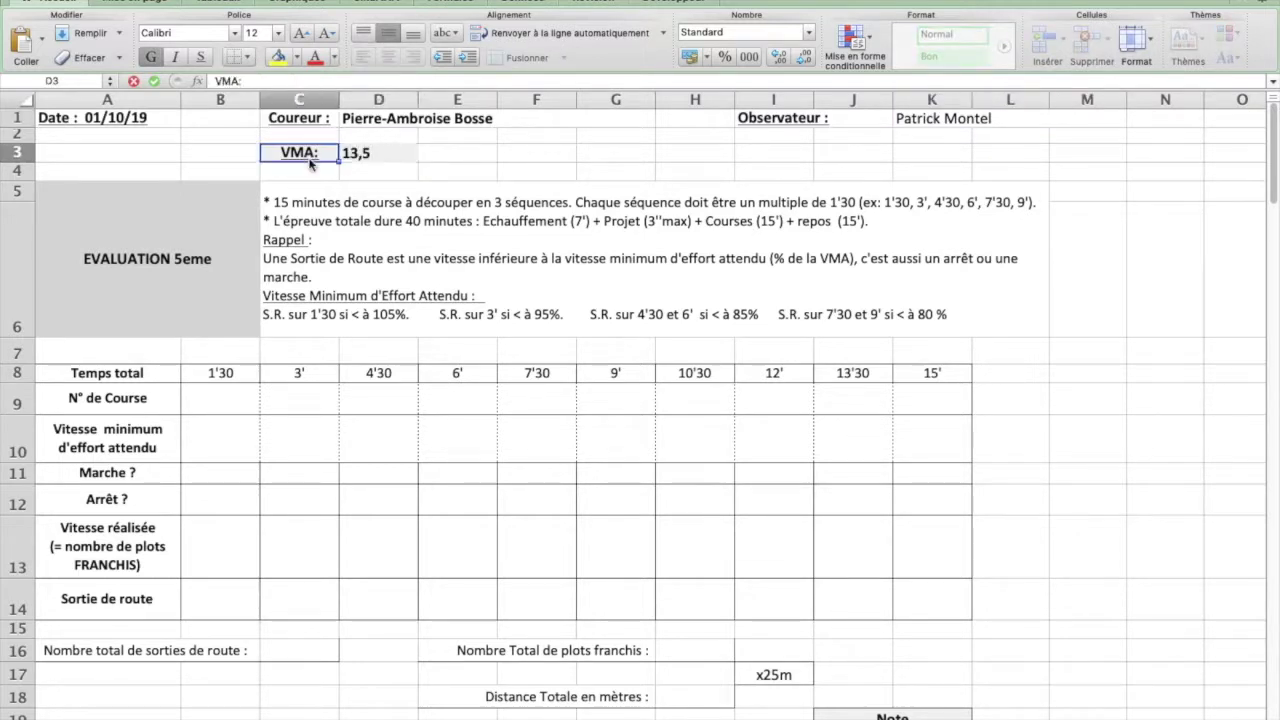
# Step: Enter race number 1 under the 4'30 total time in the N° de Course row
pyautogui.click(275, 203)
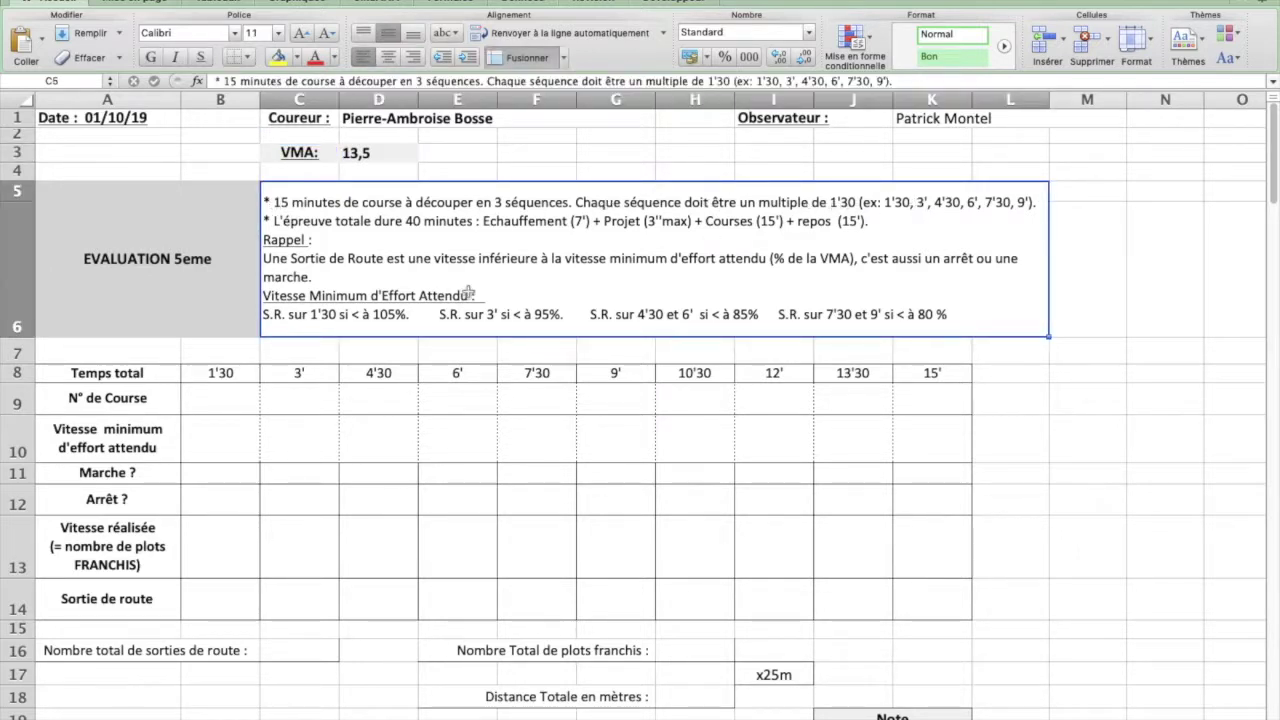
pyautogui.click(233, 401)
pyautogui.click(287, 401)
pyautogui.click(378, 401)
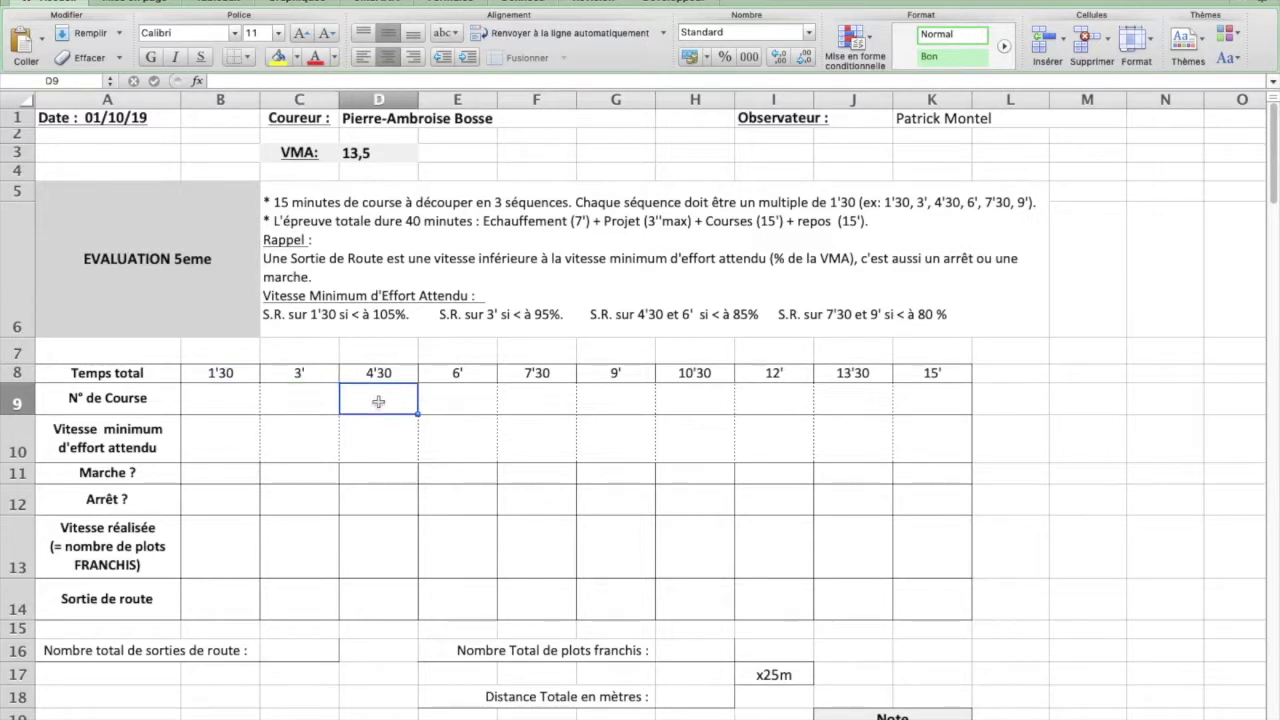
pyautogui.write('1')
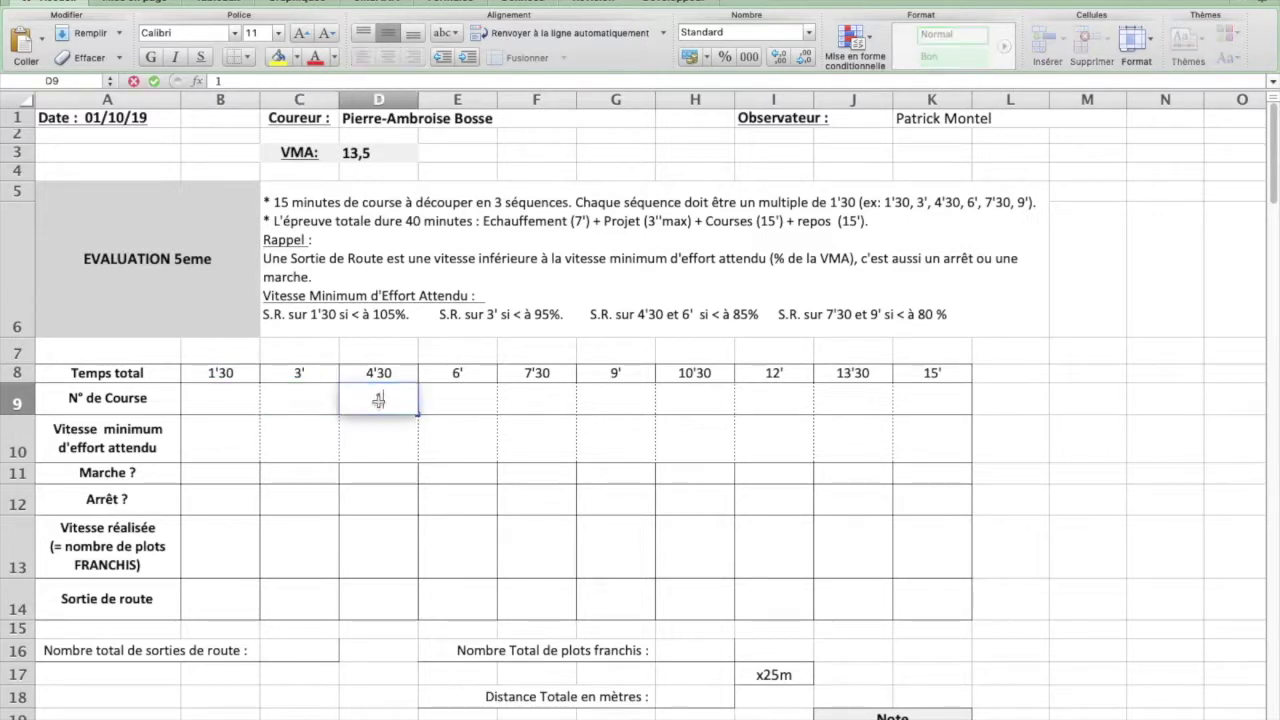
# Step: Enter race number 2 under the 12' total time in the N° de Course row
pyautogui.click(469, 402)
pyautogui.click(529, 401)
pyautogui.click(607, 401)
pyautogui.click(683, 403)
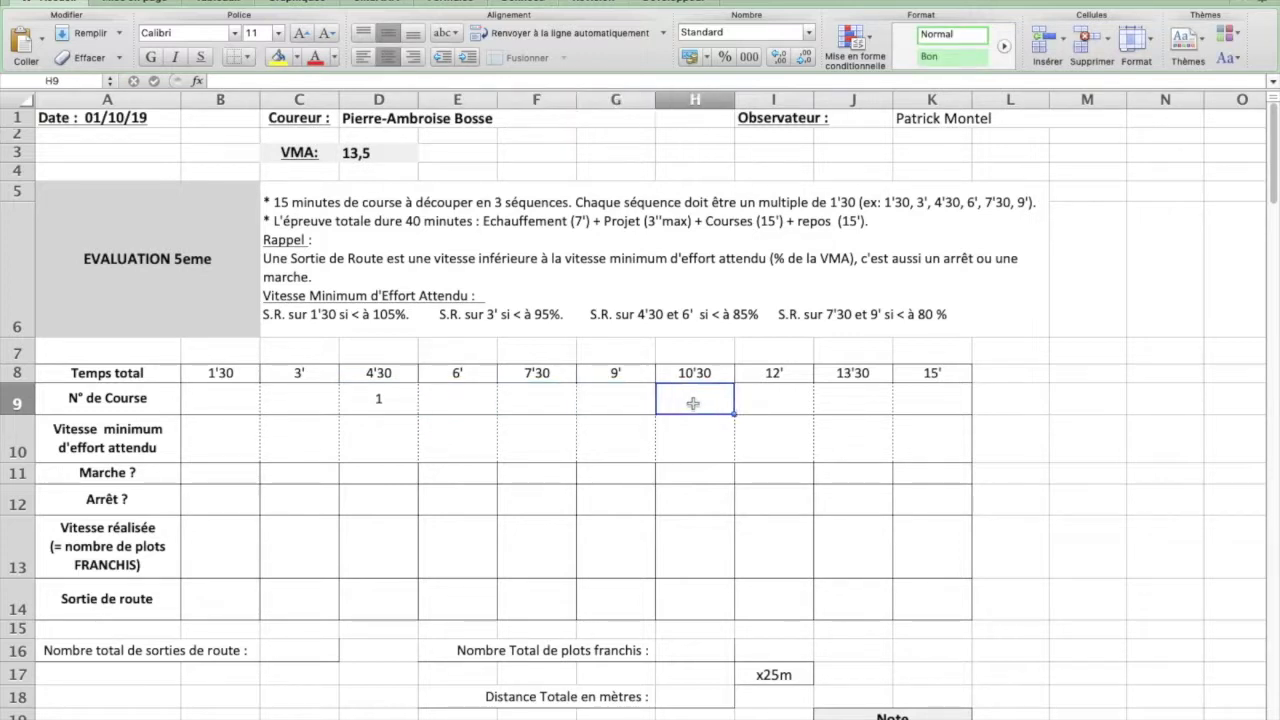
pyautogui.click(781, 403)
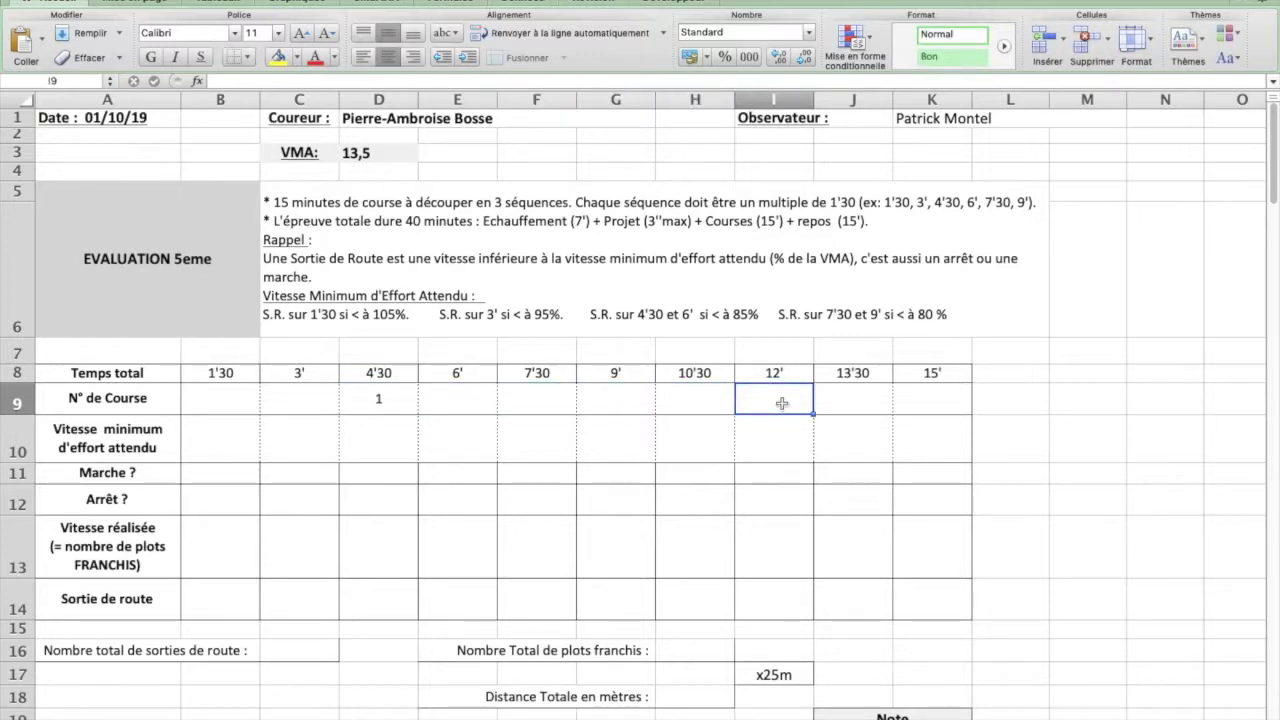
pyautogui.write('2')
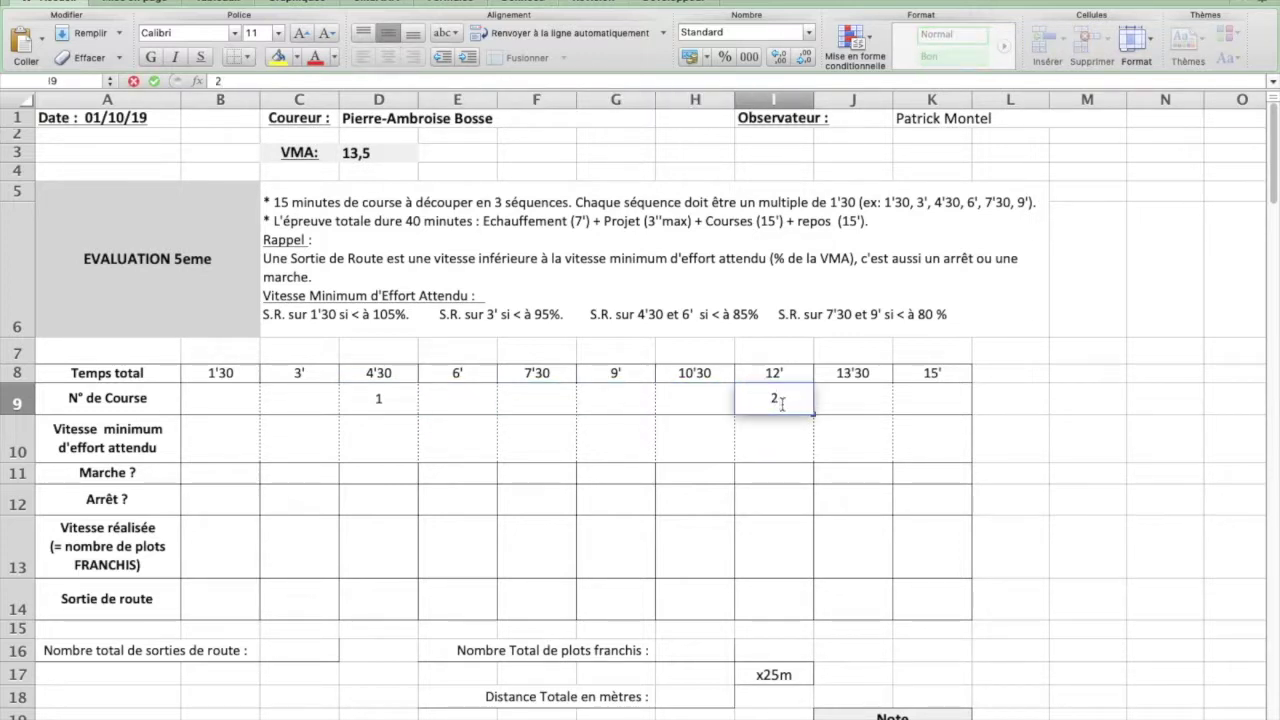
# Step: Enter race number 3 under the 15' total time in the N° de Course row
pyautogui.click(865, 405)
pyautogui.click(917, 402)
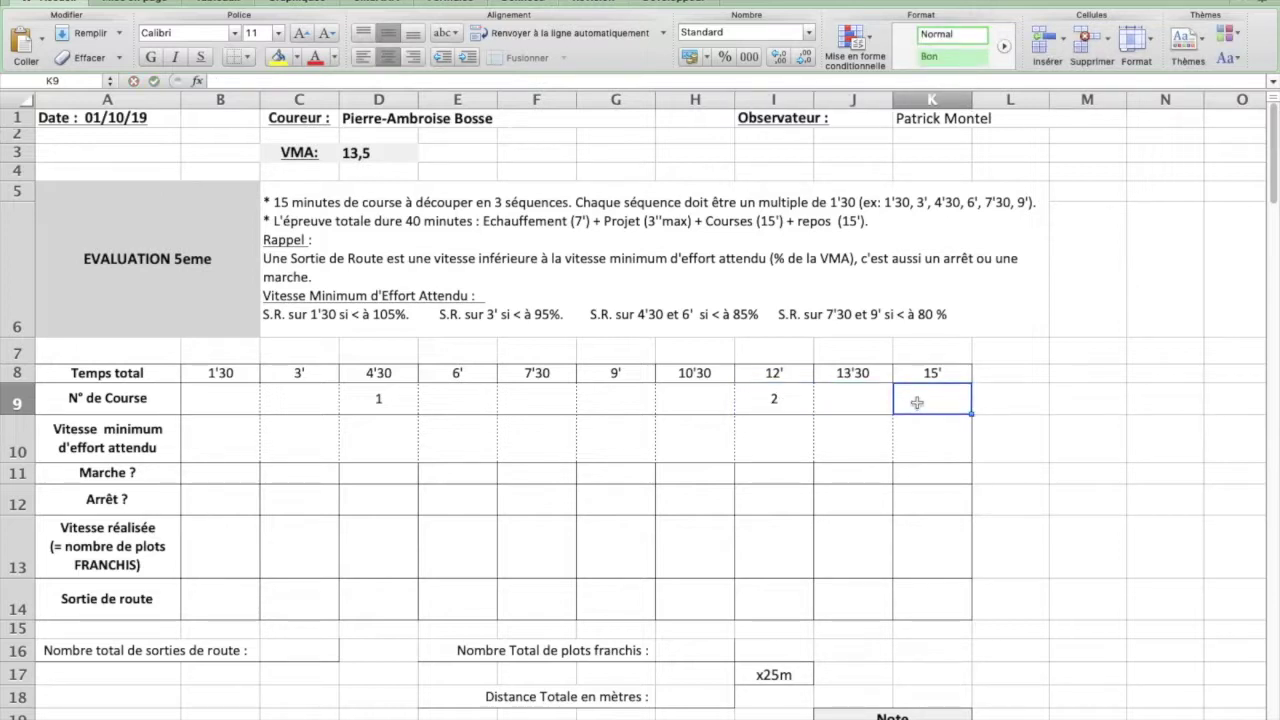
pyautogui.write('3')
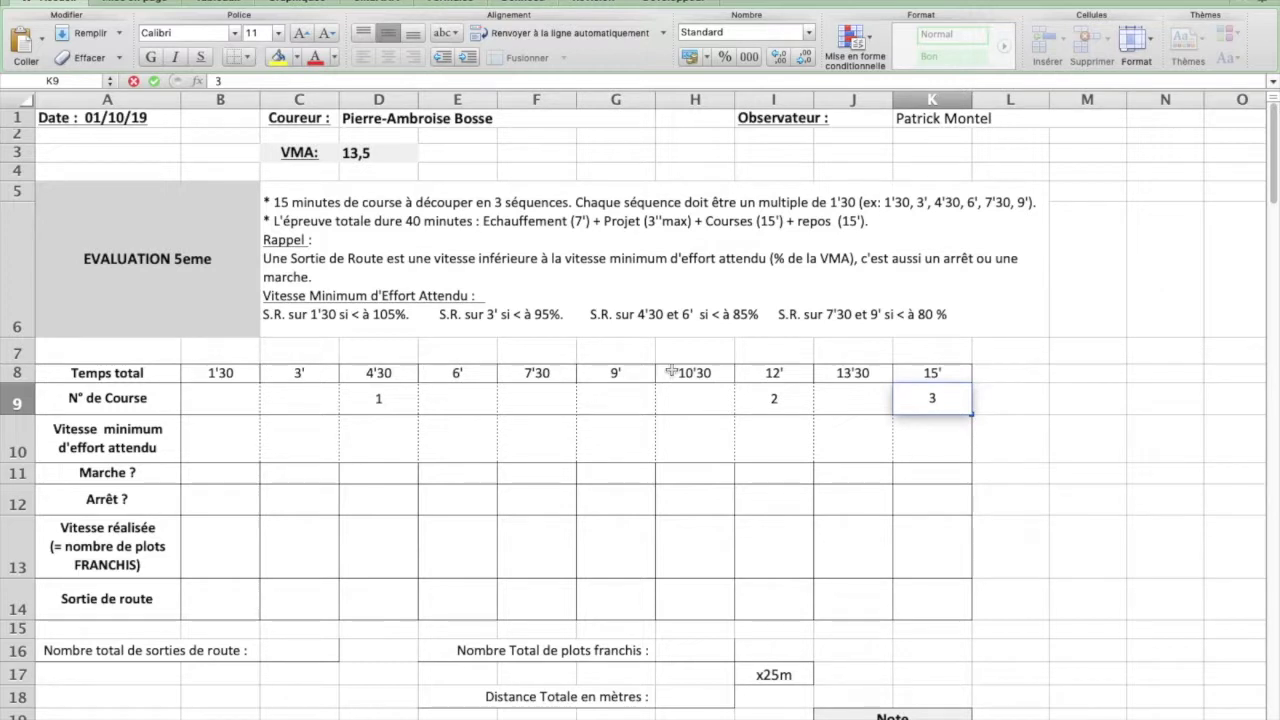
pyautogui.click(1003, 406)
# Step: Colour the rule text "S.R. sur 4'30 et 6' si < à 85%" red in the evaluation instructions
pyautogui.click(102, 440)
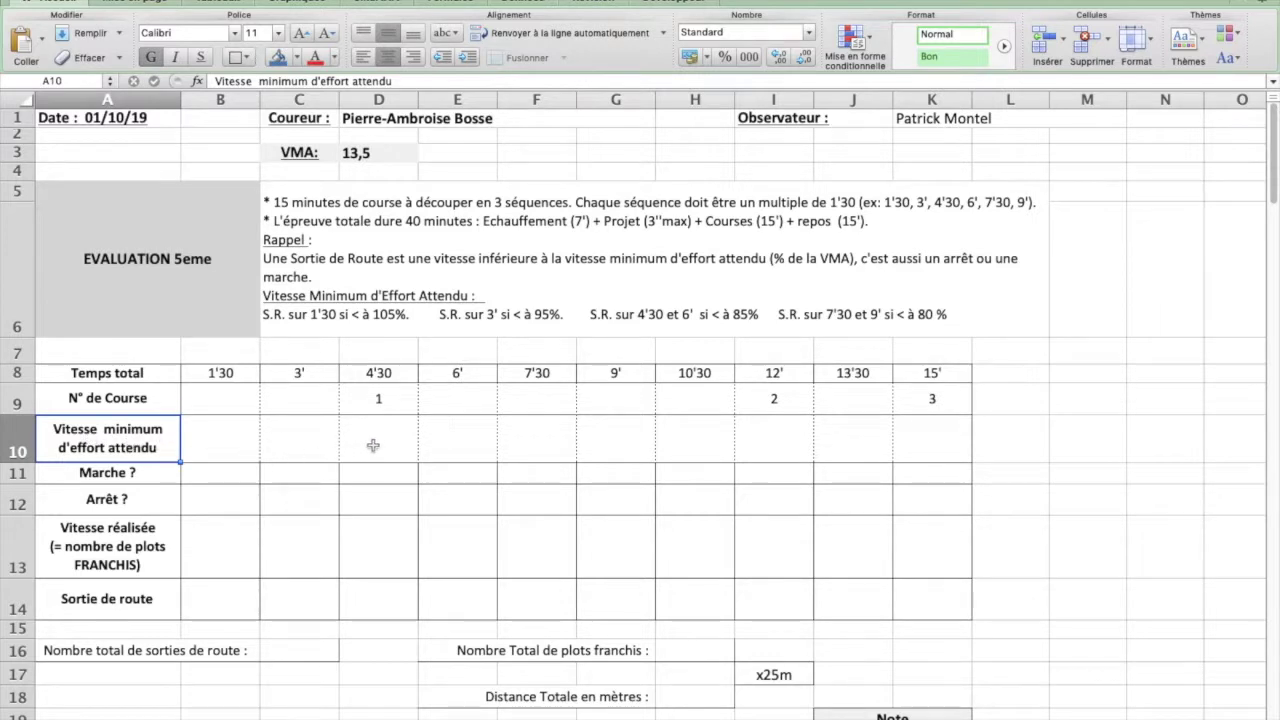
pyautogui.click(383, 401)
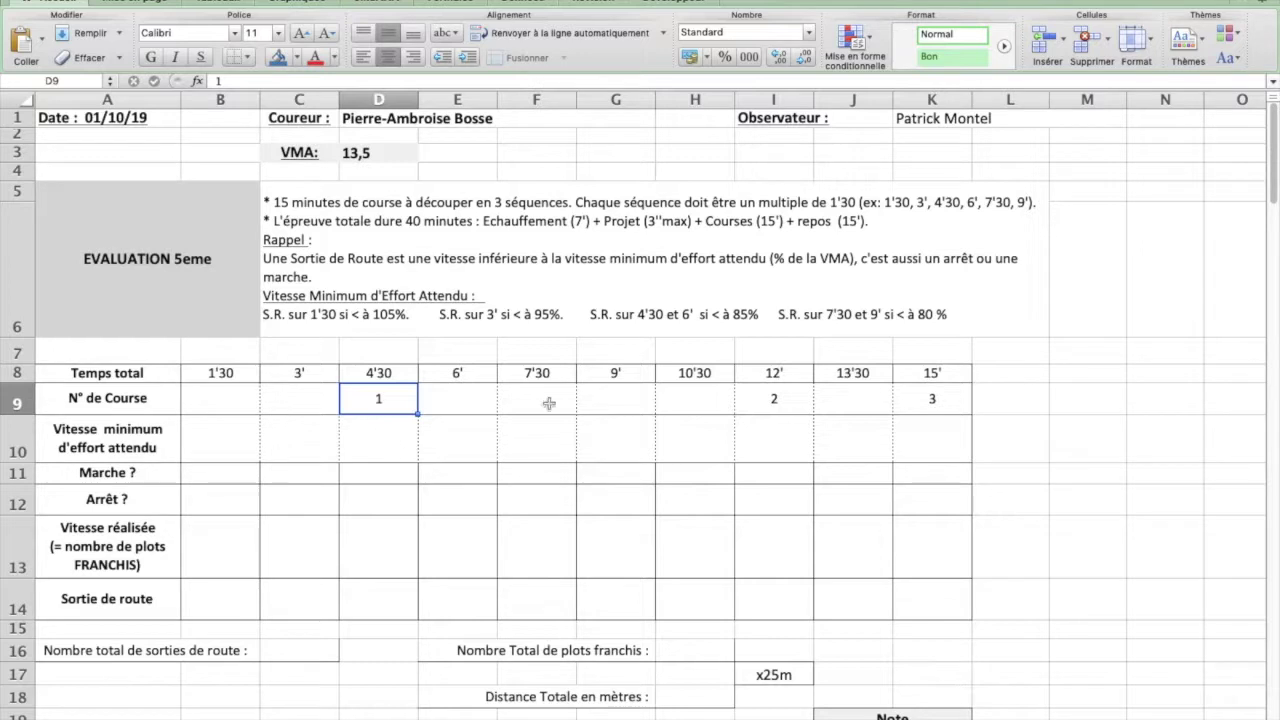
pyautogui.click(601, 316)
pyautogui.doubleClick(591, 316)
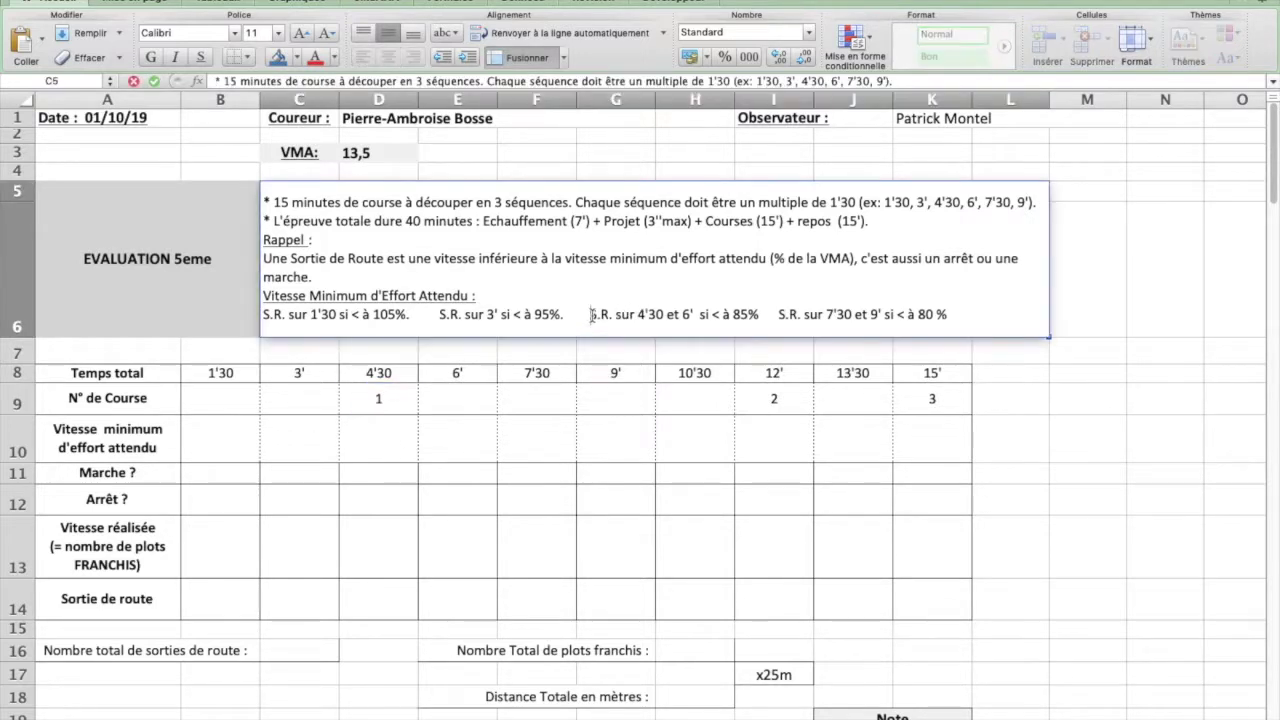
pyautogui.moveTo(591, 316); pyautogui.dragTo(758, 318)
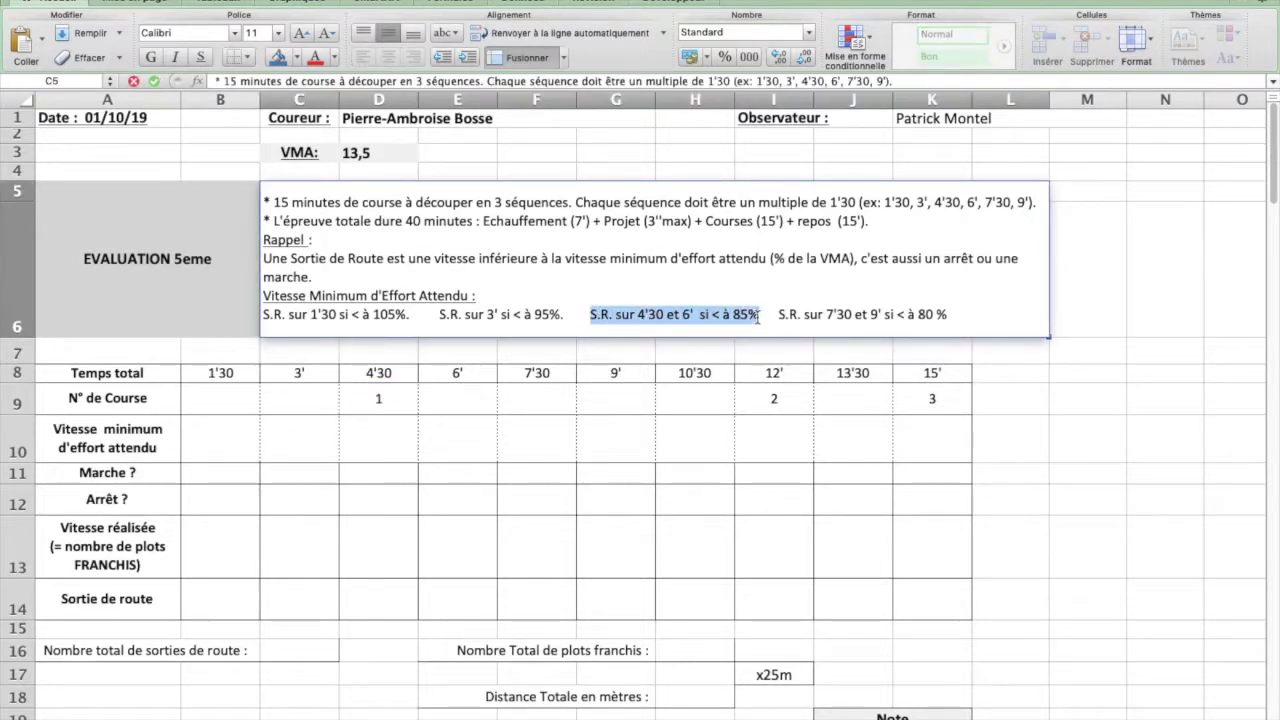
pyautogui.click(317, 61)
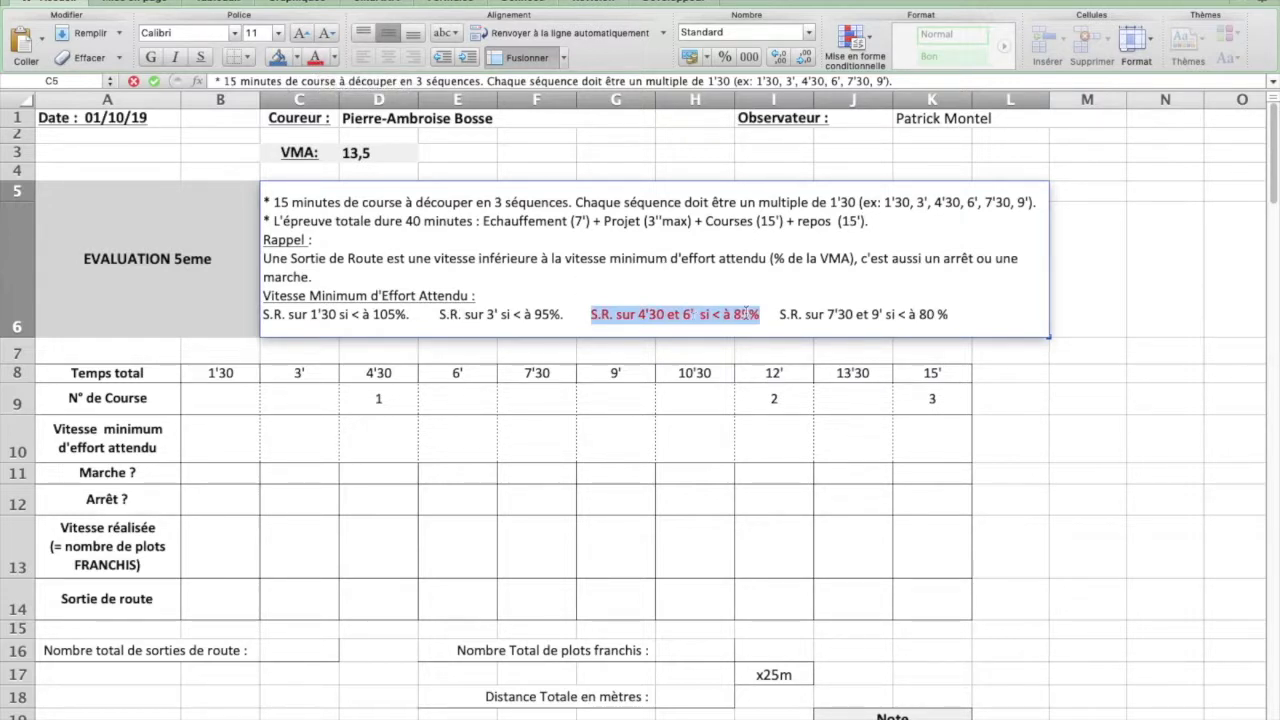
# Step: Go to the VMA percentage table sheet and fill the 13,5 km/h heading cell with blue
pyautogui.hotkey('ctrl', 'Right')
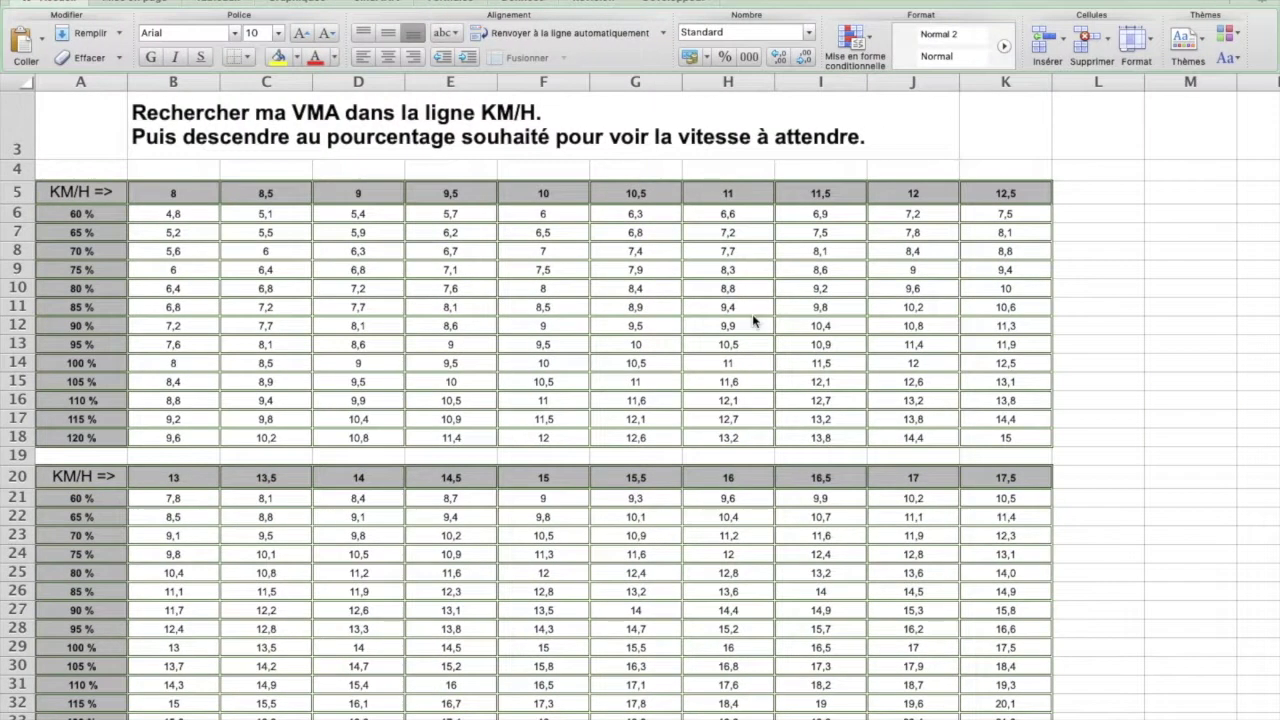
pyautogui.click(268, 480)
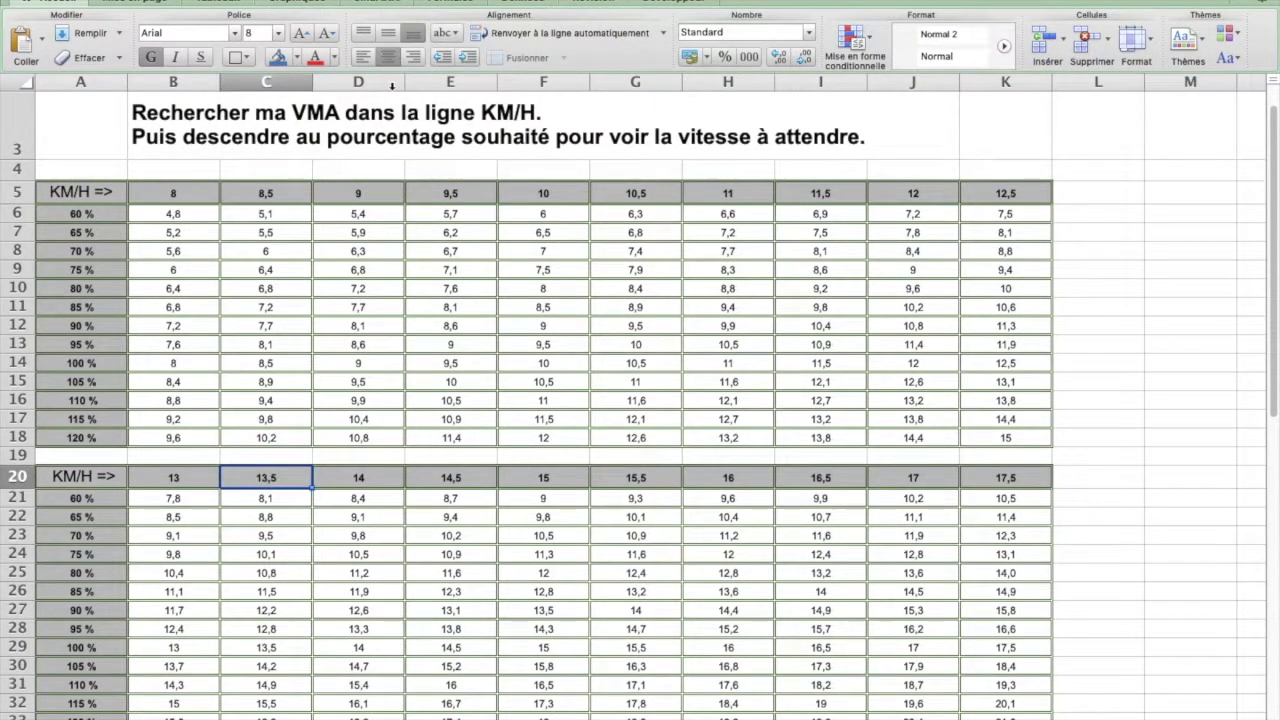
pyautogui.click(278, 57)
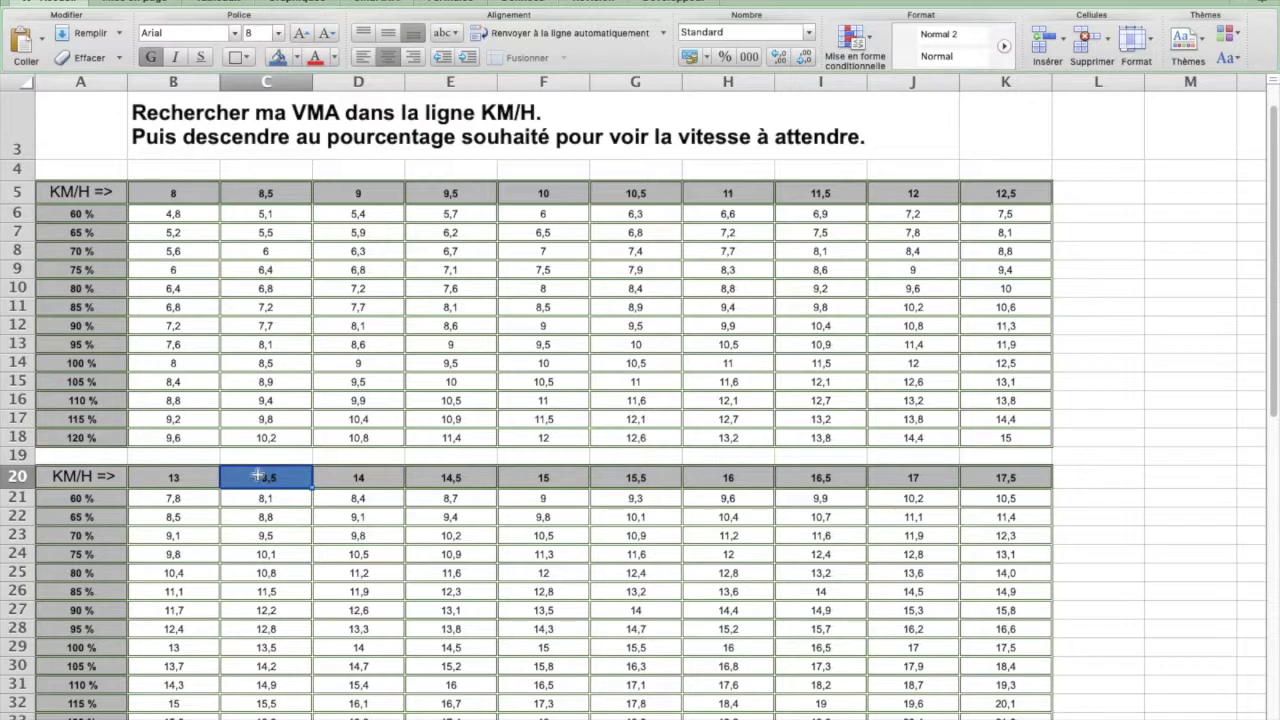
# Step: Fill the 85 % label and its matching speed in the 13,5 km/h column with red
pyautogui.click(100, 597)
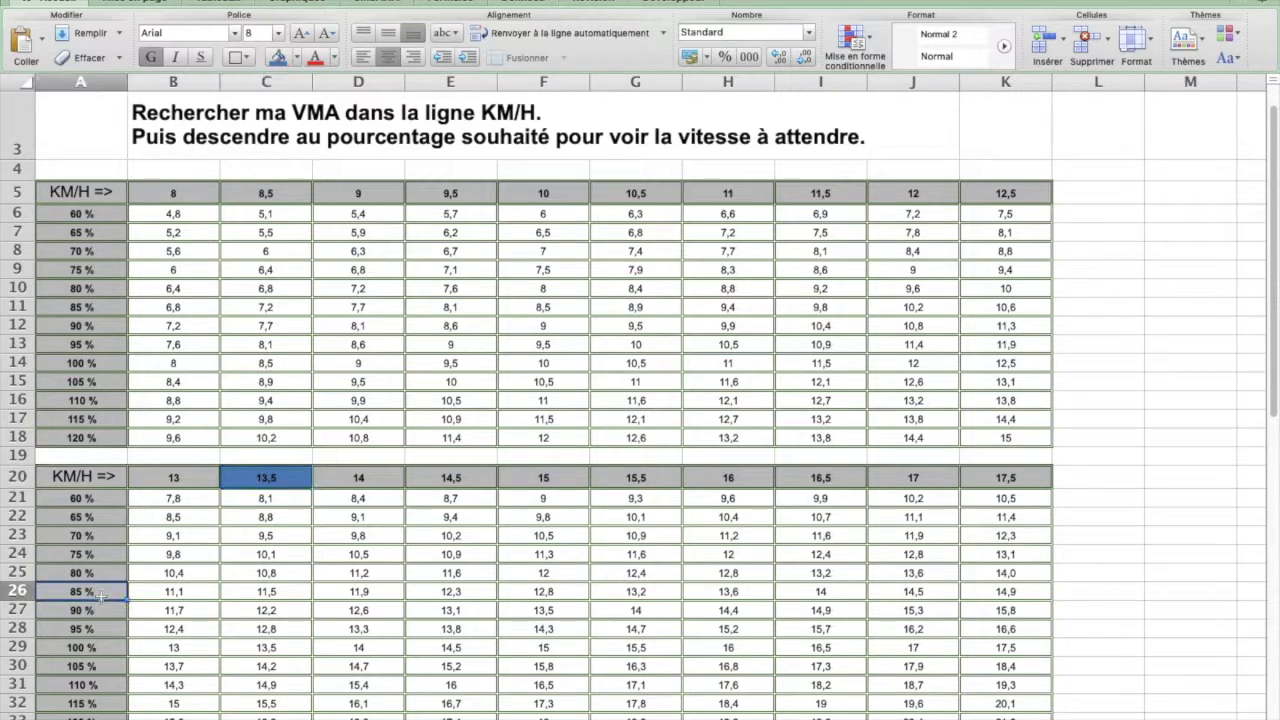
pyautogui.click(297, 57)
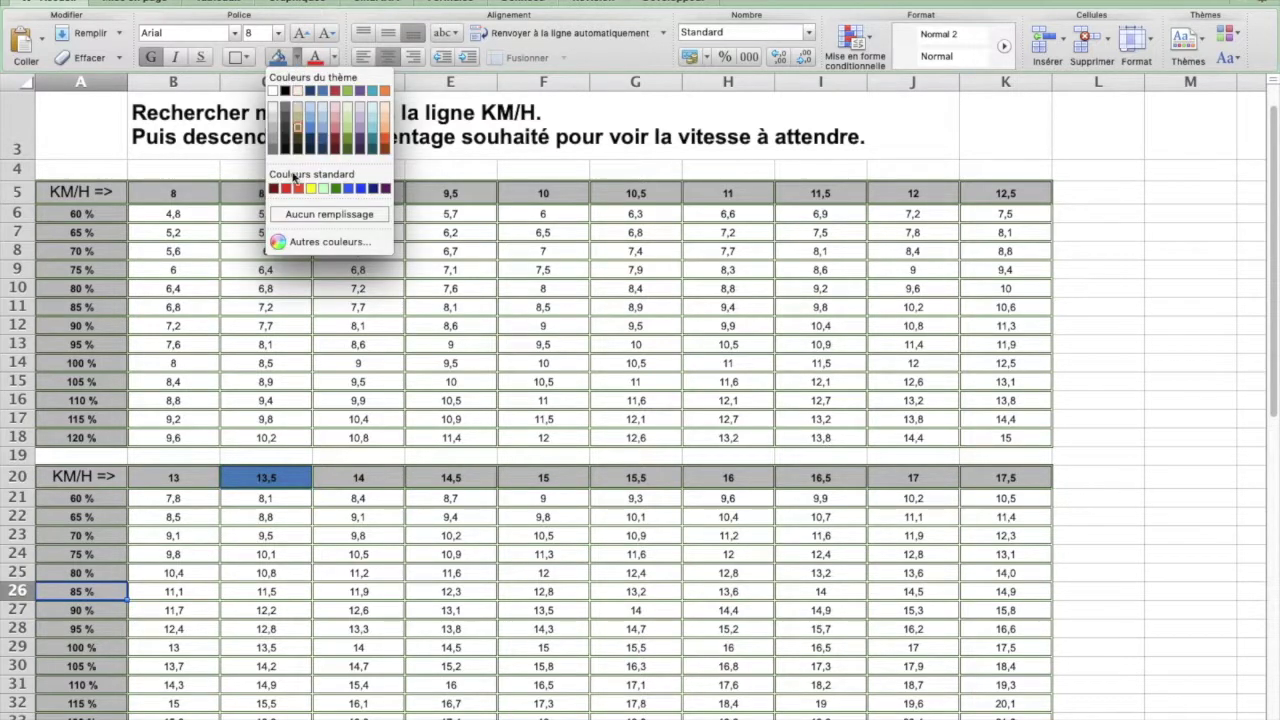
pyautogui.click(287, 190)
pyautogui.click(280, 593)
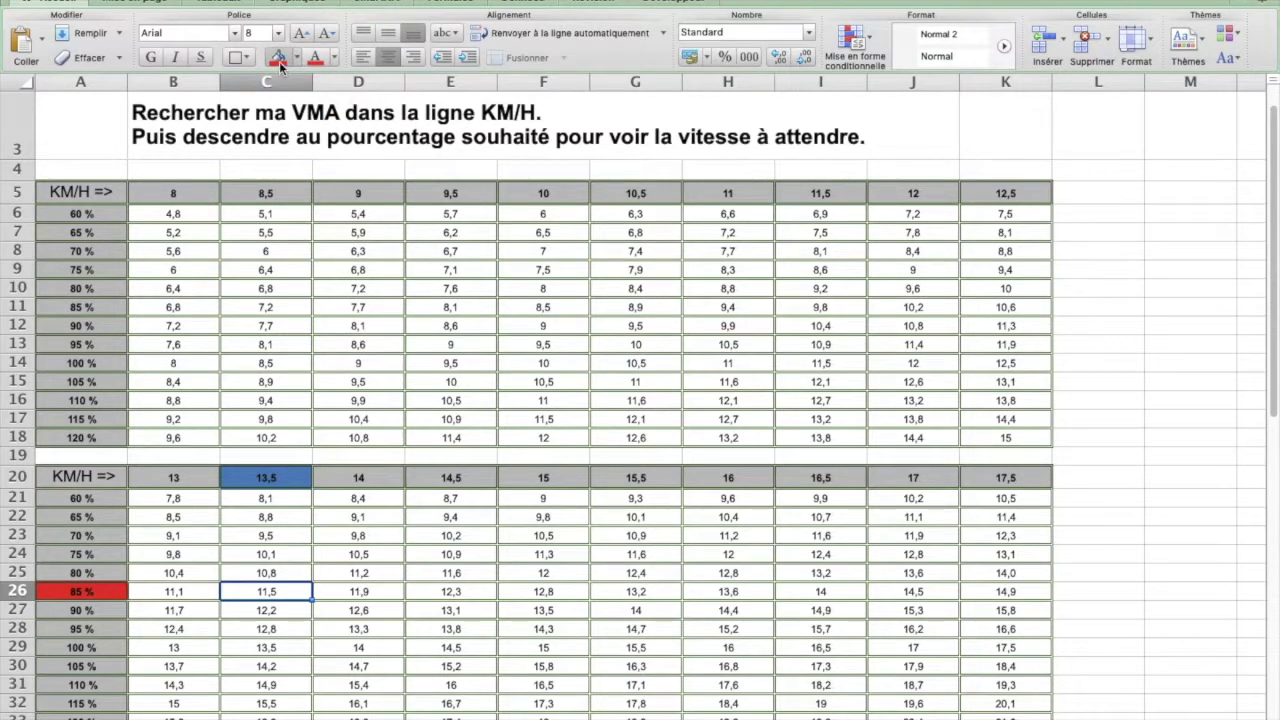
pyautogui.click(280, 57)
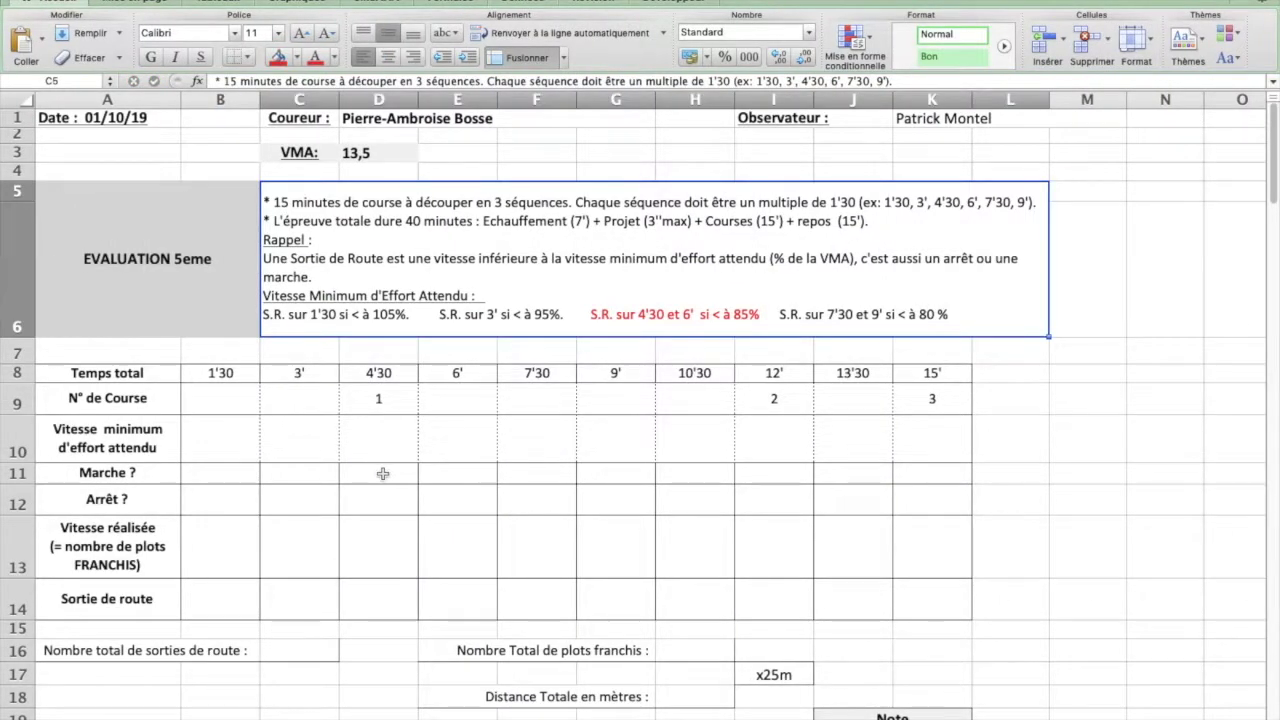
# Step: Return to the evaluation sheet and enter 11,5 as the minimum expected speed for race 1
pyautogui.click(385, 441)
pyautogui.write('11,5')
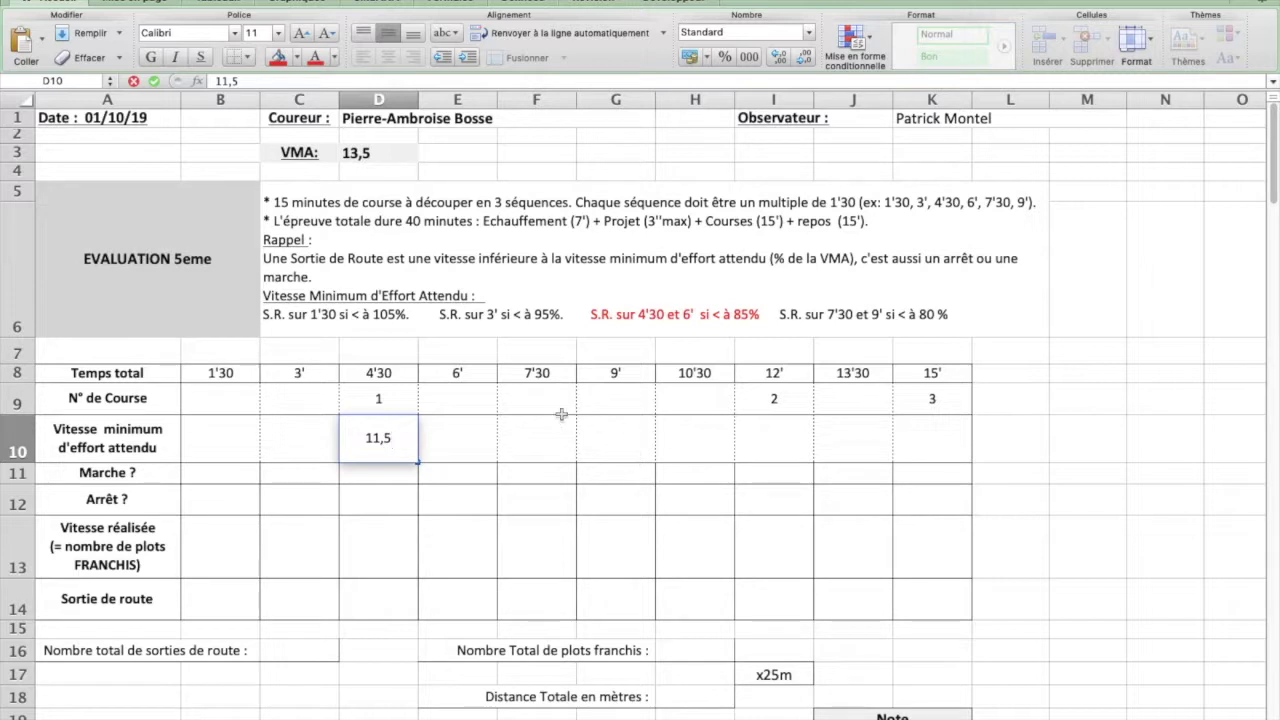
pyautogui.click(485, 436)
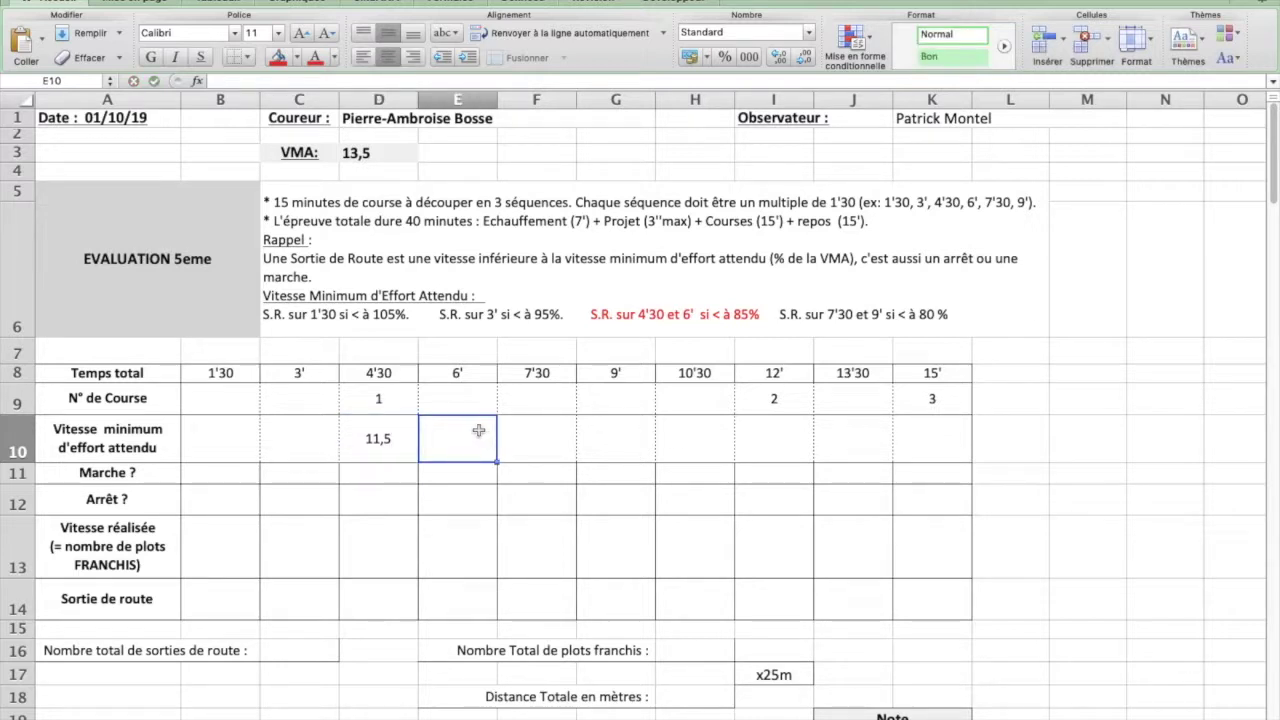
# Step: Colour the rule text "S.R. sur 7'30 et 9' si < à 80 %" green in the evaluation instructions
pyautogui.click(520, 440)
pyautogui.click(616, 448)
pyautogui.click(695, 448)
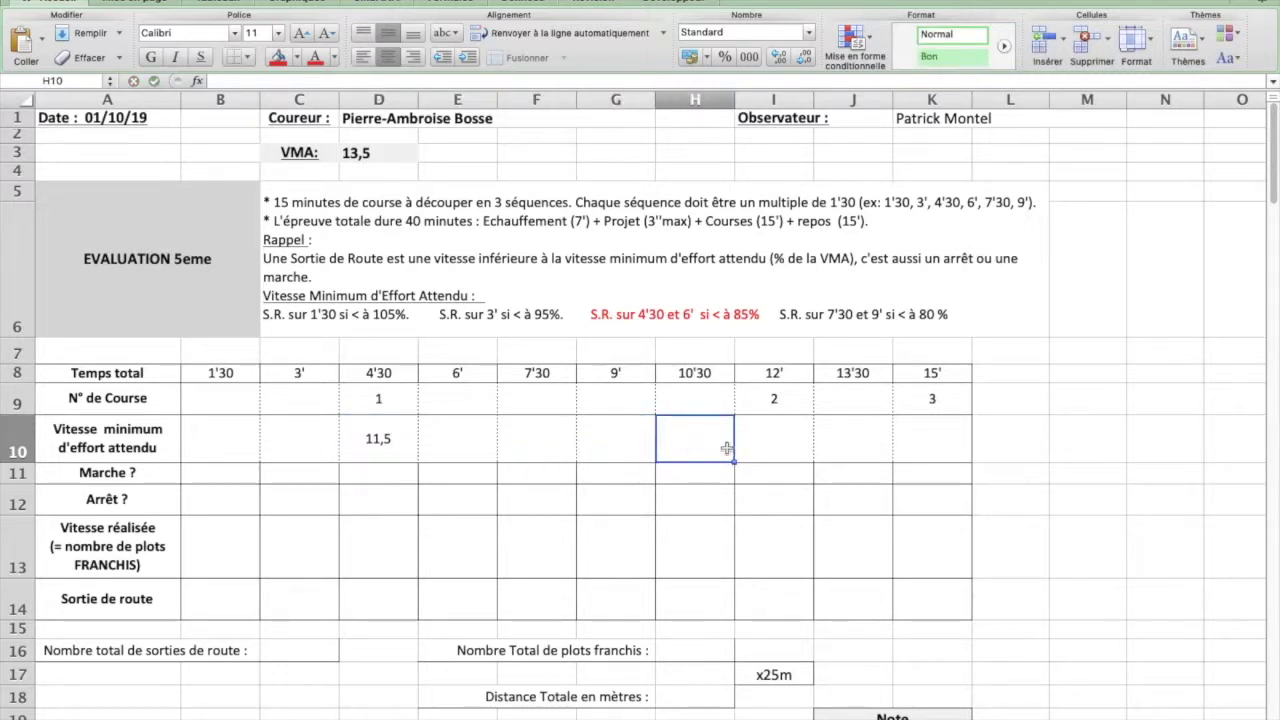
pyautogui.click(742, 448)
pyautogui.click(803, 314)
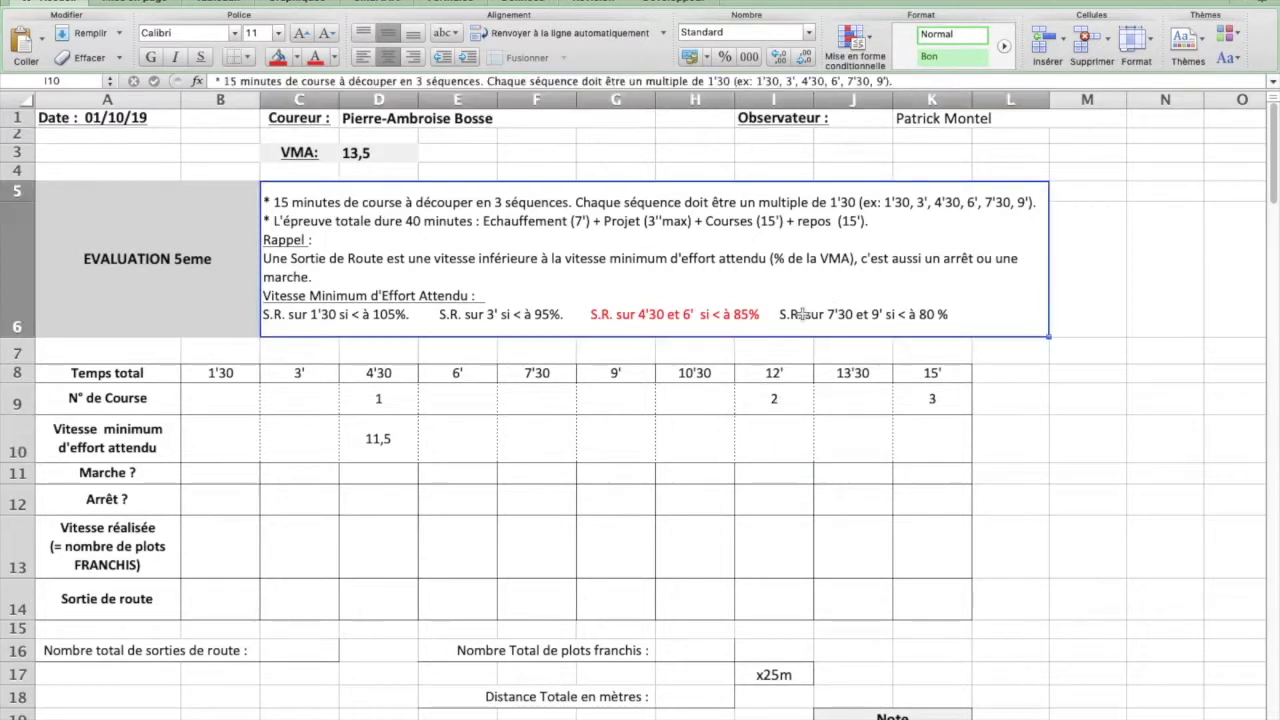
pyautogui.doubleClick(803, 314)
pyautogui.moveTo(779, 314); pyautogui.dragTo(944, 318)
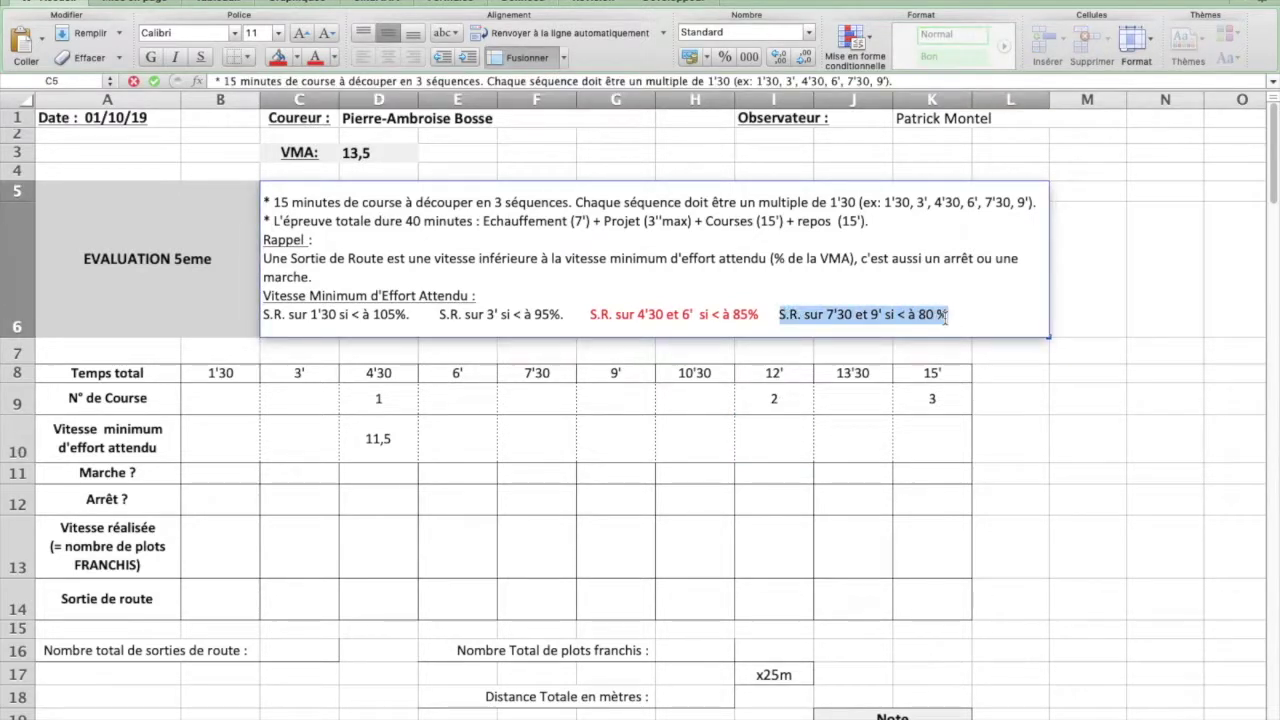
pyautogui.click(334, 57)
pyautogui.click(373, 213)
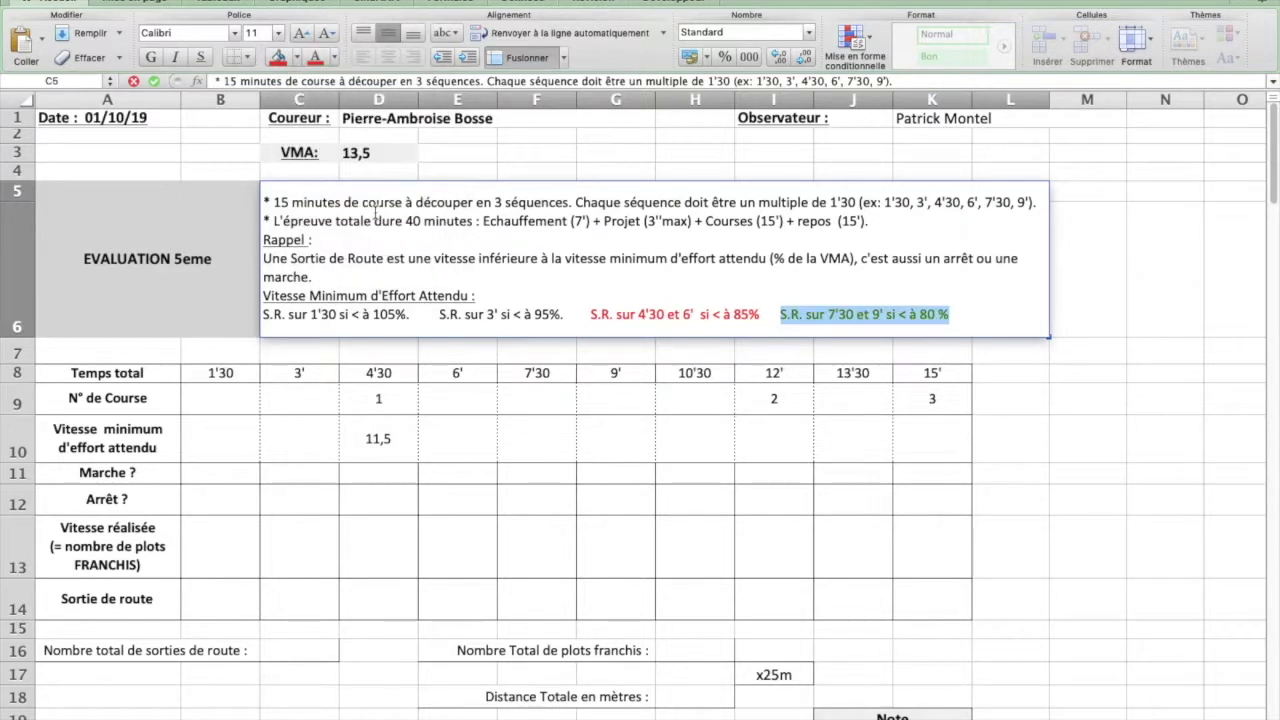
# Step: Go to the VMA percentage table and fill the 80 % label and its matching speed in the 13,5 km/h column with green
pyautogui.click(930, 320)
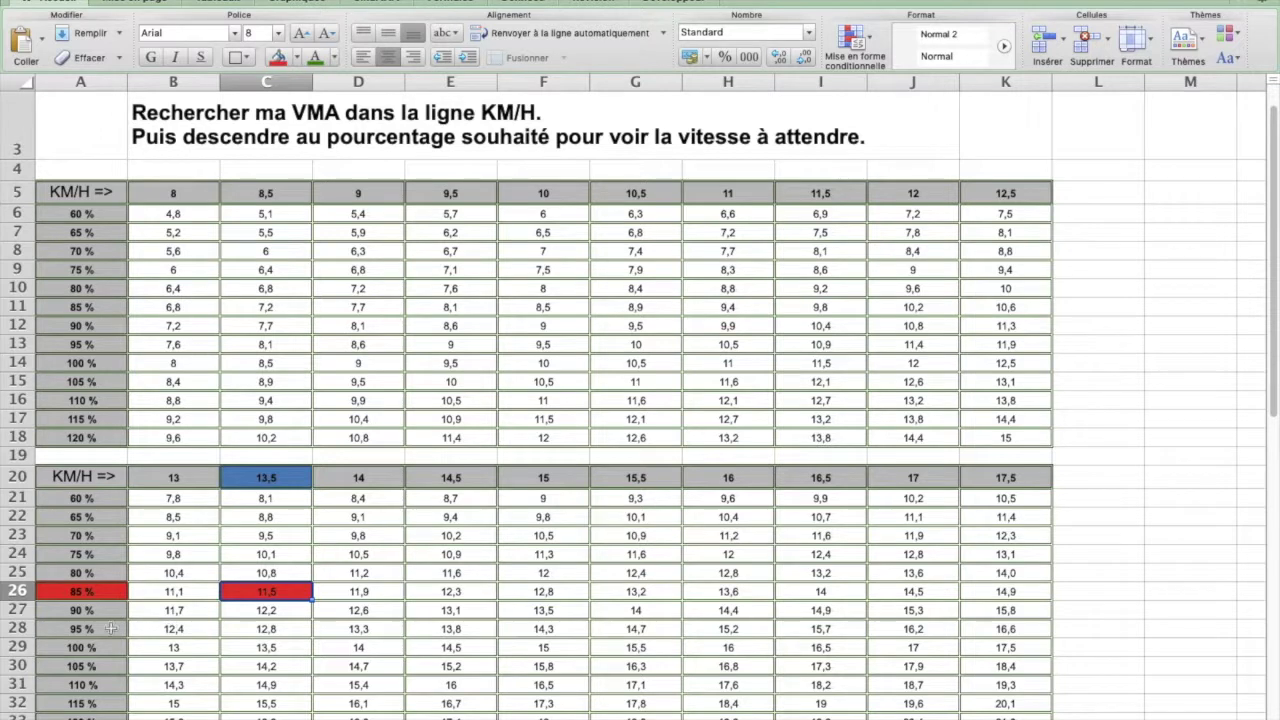
pyautogui.click(80, 573)
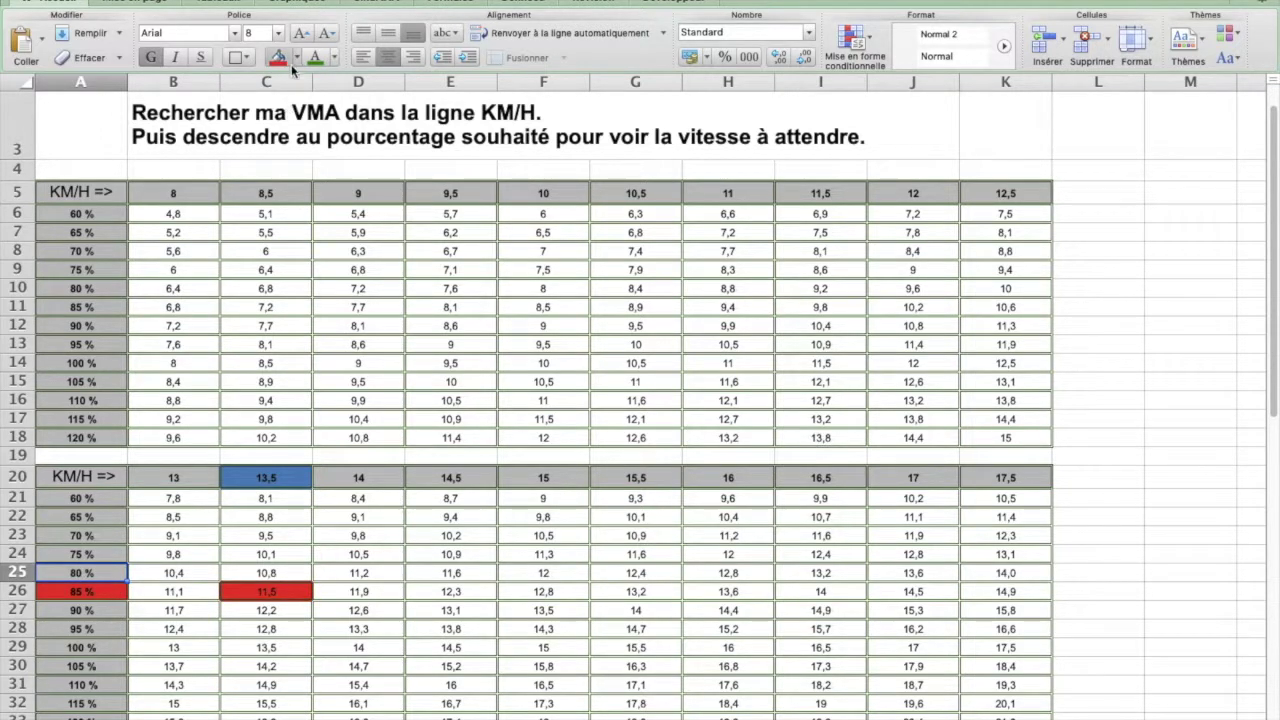
pyautogui.click(297, 58)
pyautogui.click(341, 189)
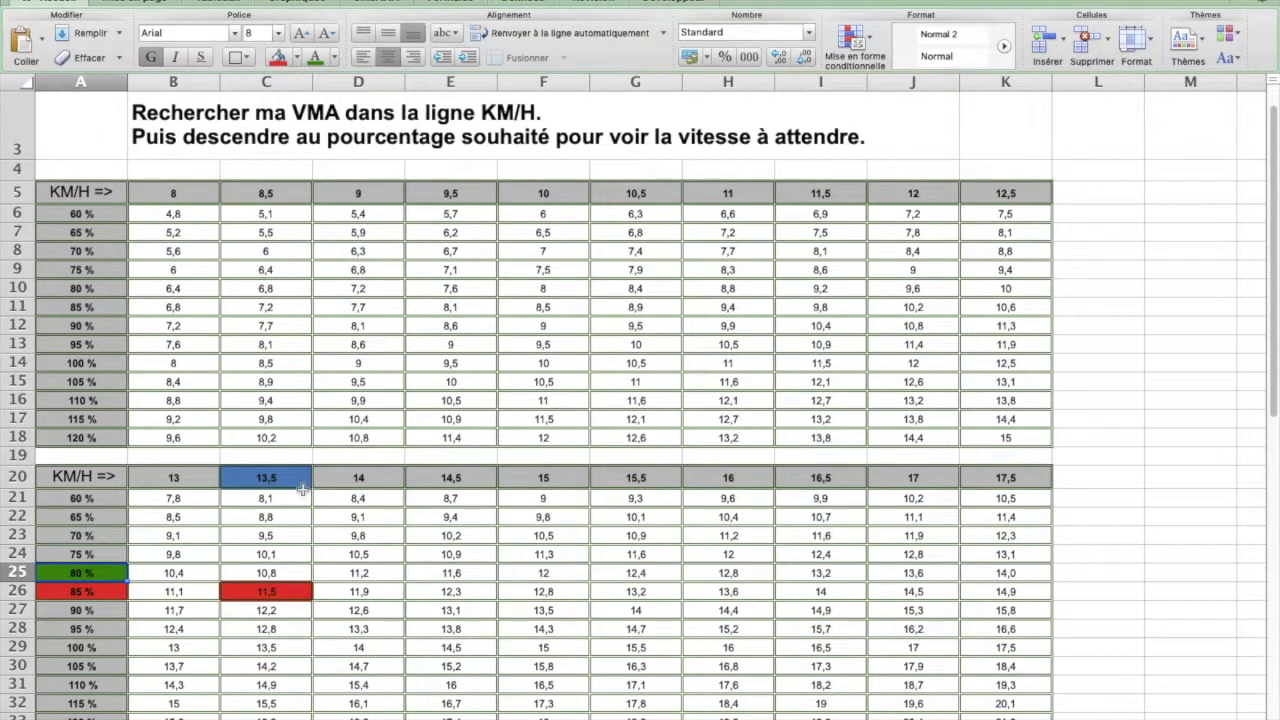
pyautogui.click(267, 572)
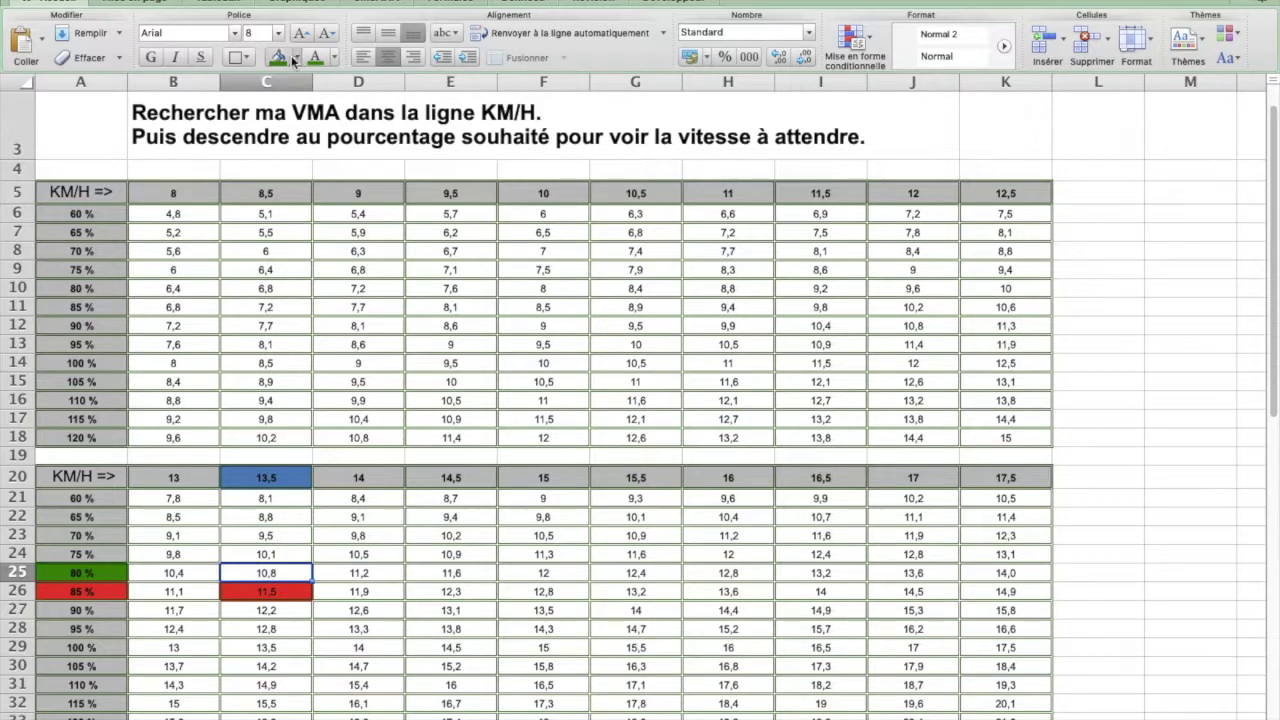
pyautogui.click(279, 58)
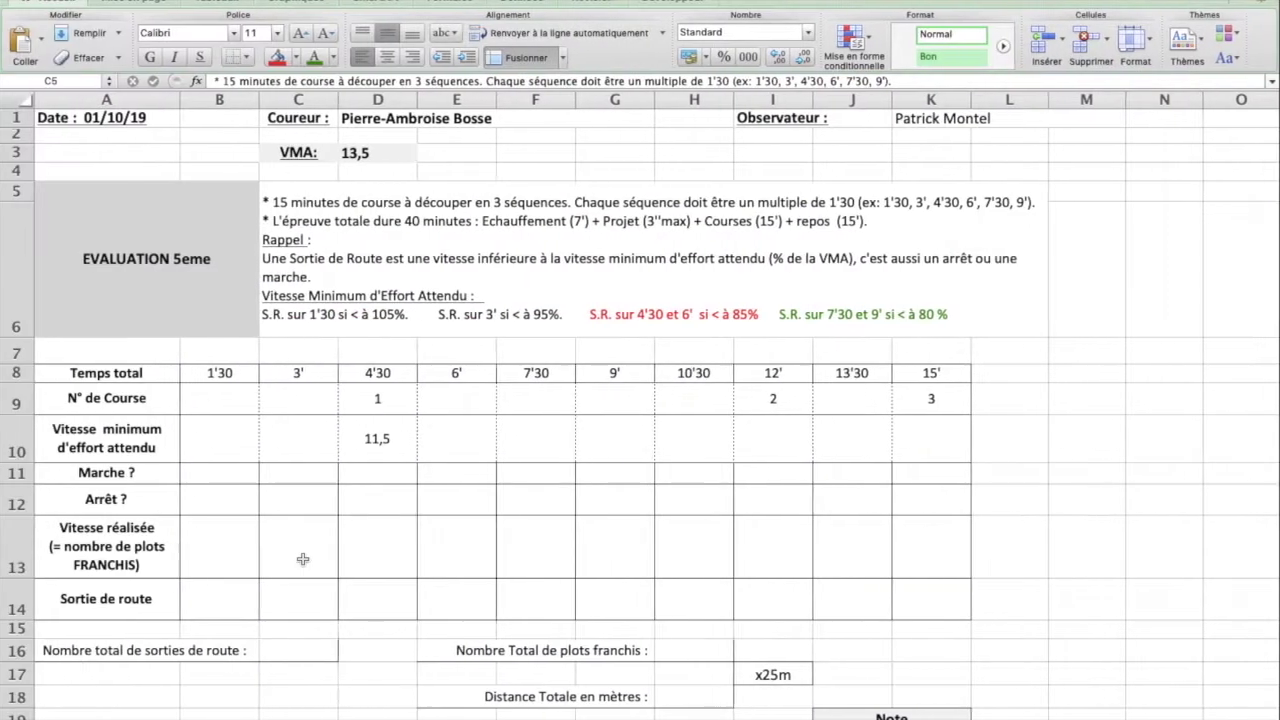
# Step: Return to the evaluation sheet and enter 10,8 as the minimum expected speed for race 2
pyautogui.click(772, 428)
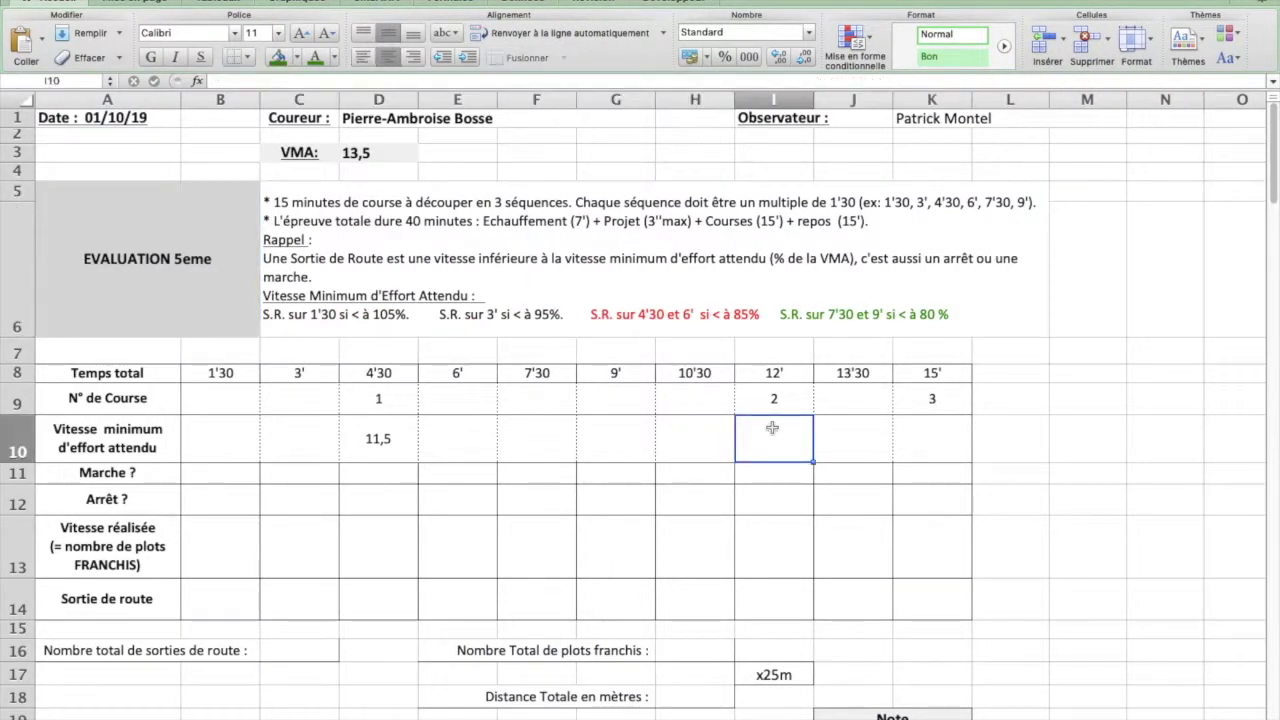
pyautogui.write('10,8')
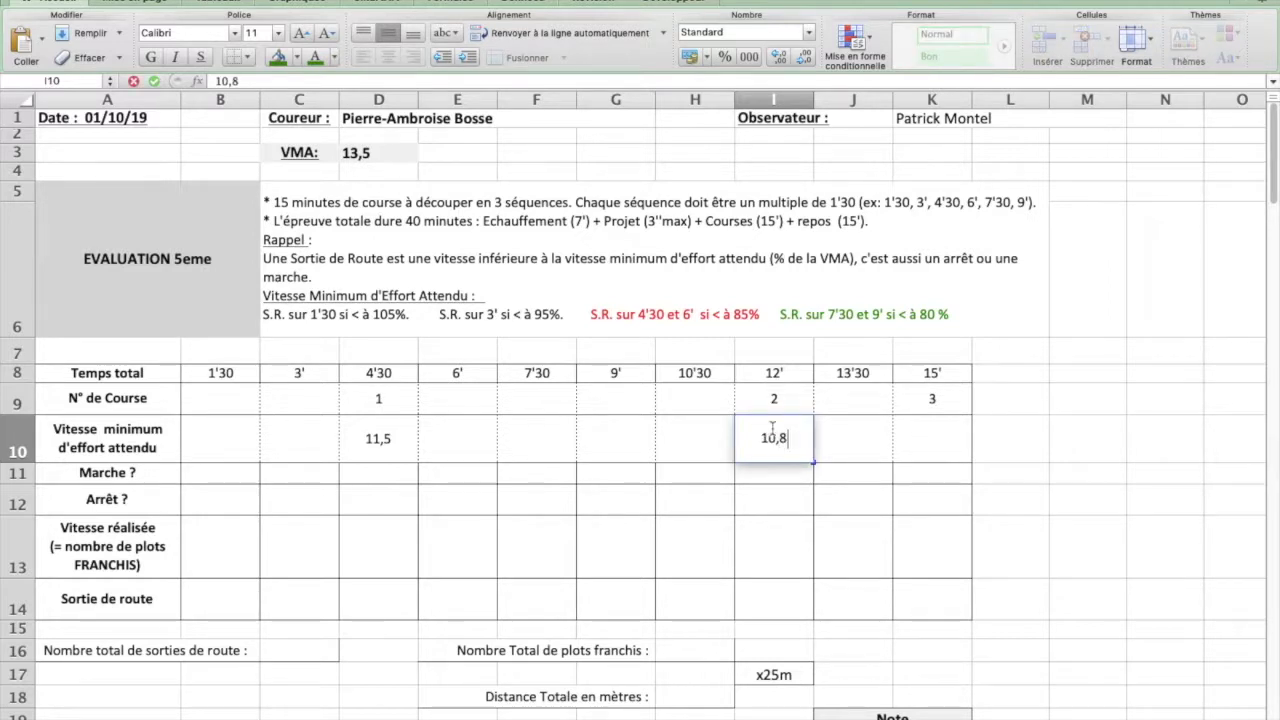
pyautogui.click(931, 446)
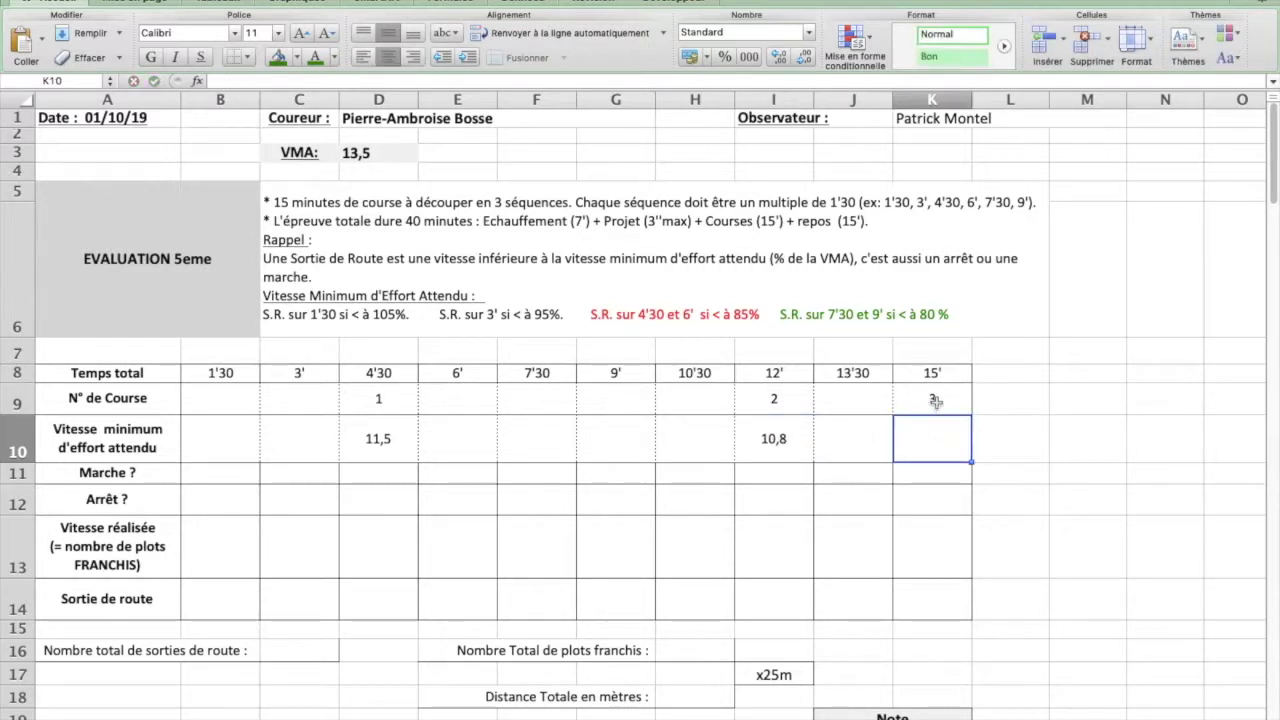
# Step: Colour the rule text "S.R. sur 3' si < à 95%." purple in the evaluation instructions
pyautogui.click(935, 400)
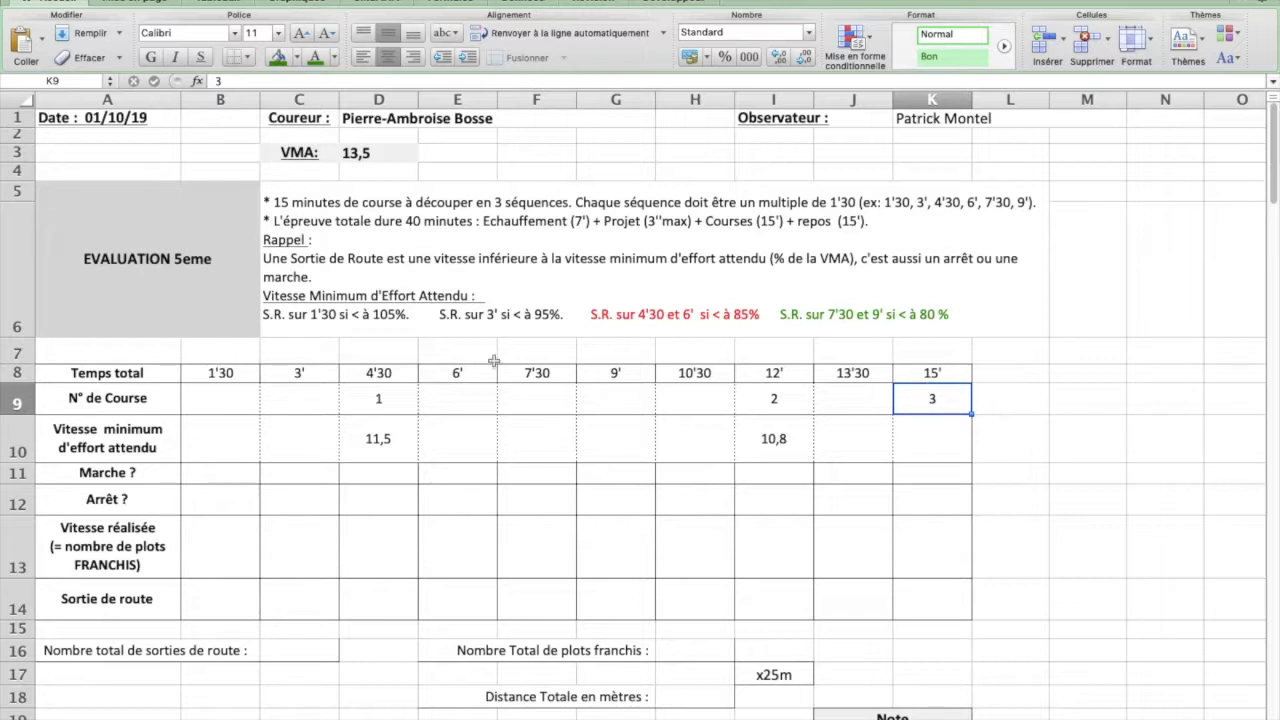
pyautogui.click(880, 436)
pyautogui.click(908, 436)
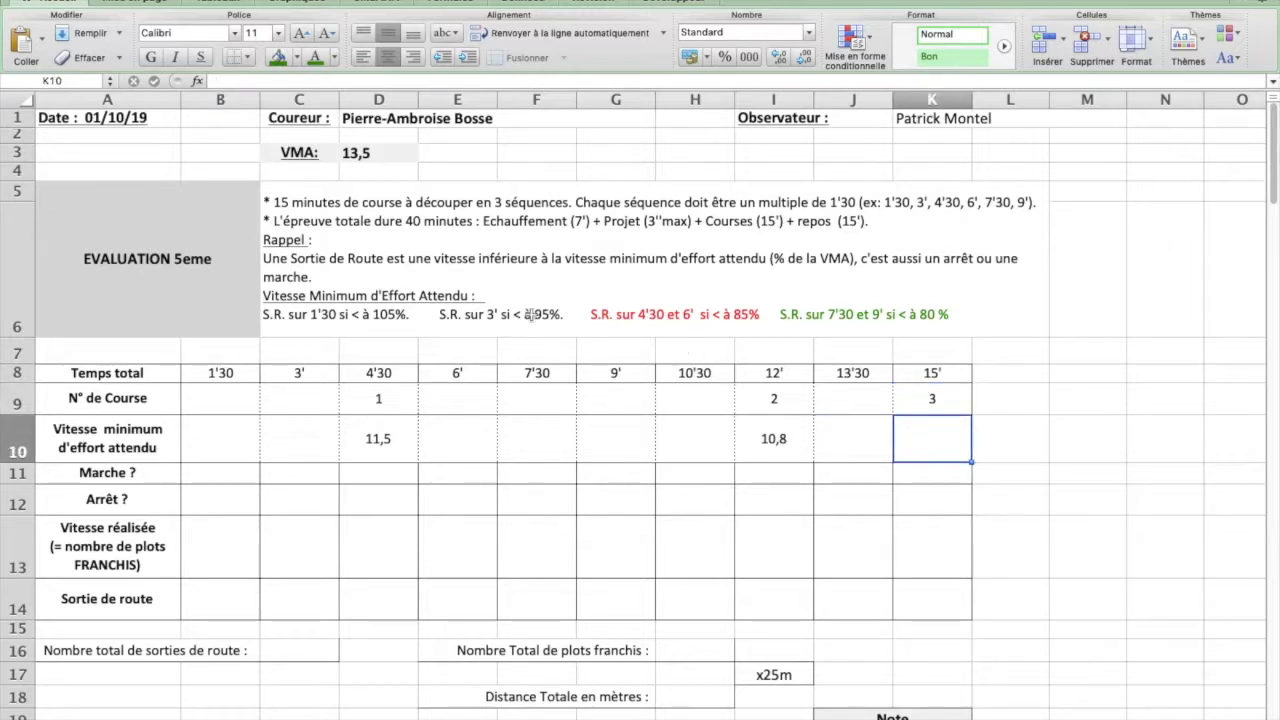
pyautogui.doubleClick(459, 314)
pyautogui.moveTo(440, 314); pyautogui.dragTo(566, 314)
pyautogui.click(335, 57)
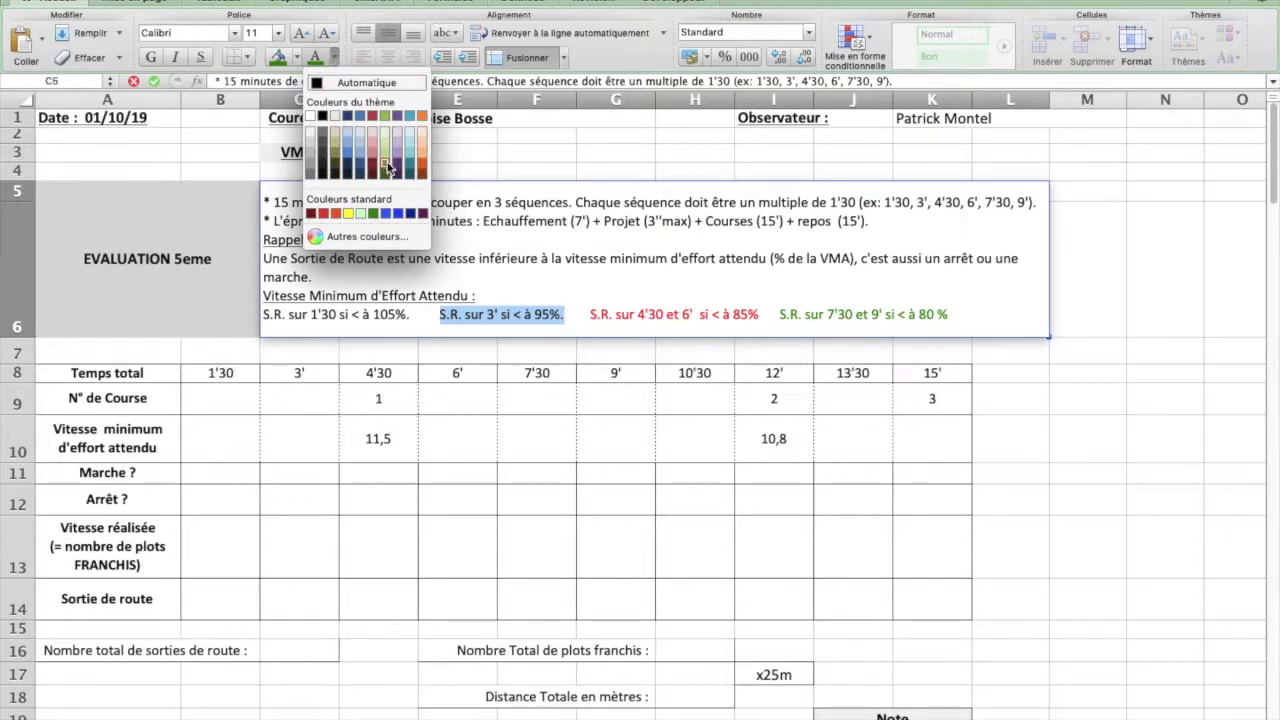
pyautogui.click(422, 214)
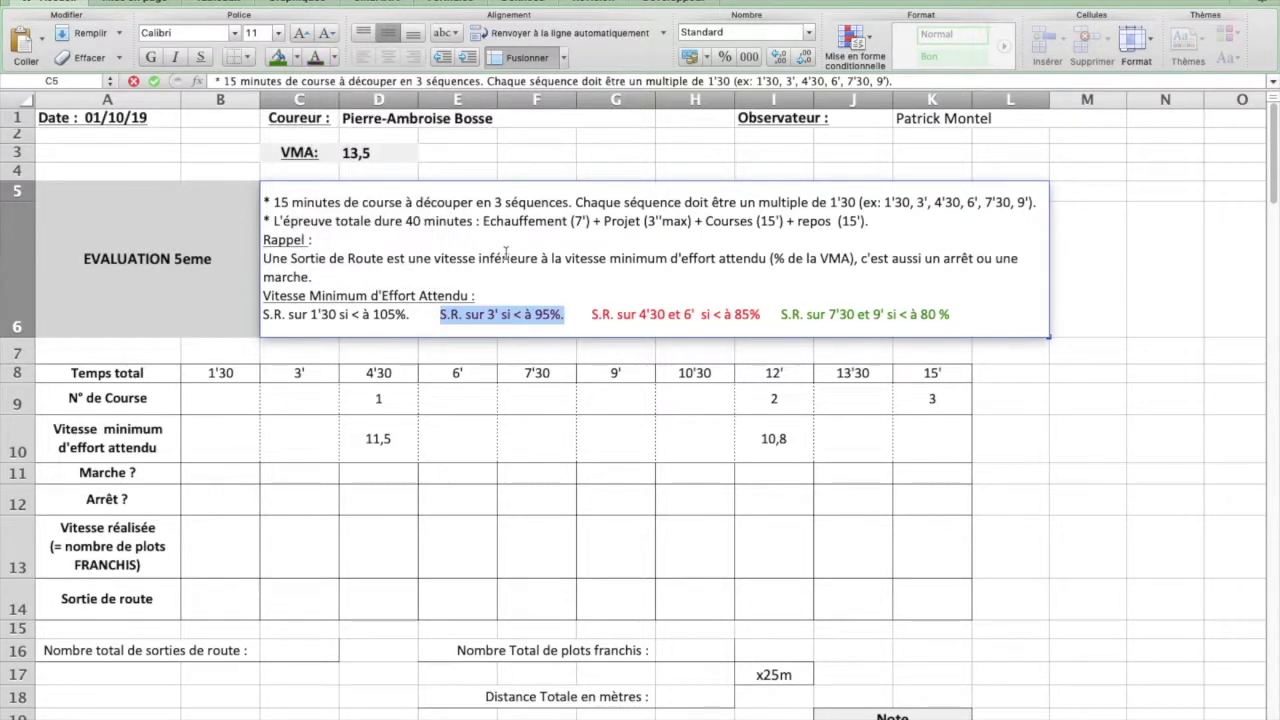
# Step: In the VMA percentage table, fill the 95 % label and its matching speed in the 13,5 km/h column with purple
pyautogui.hotkey('ctrl', 'Right')
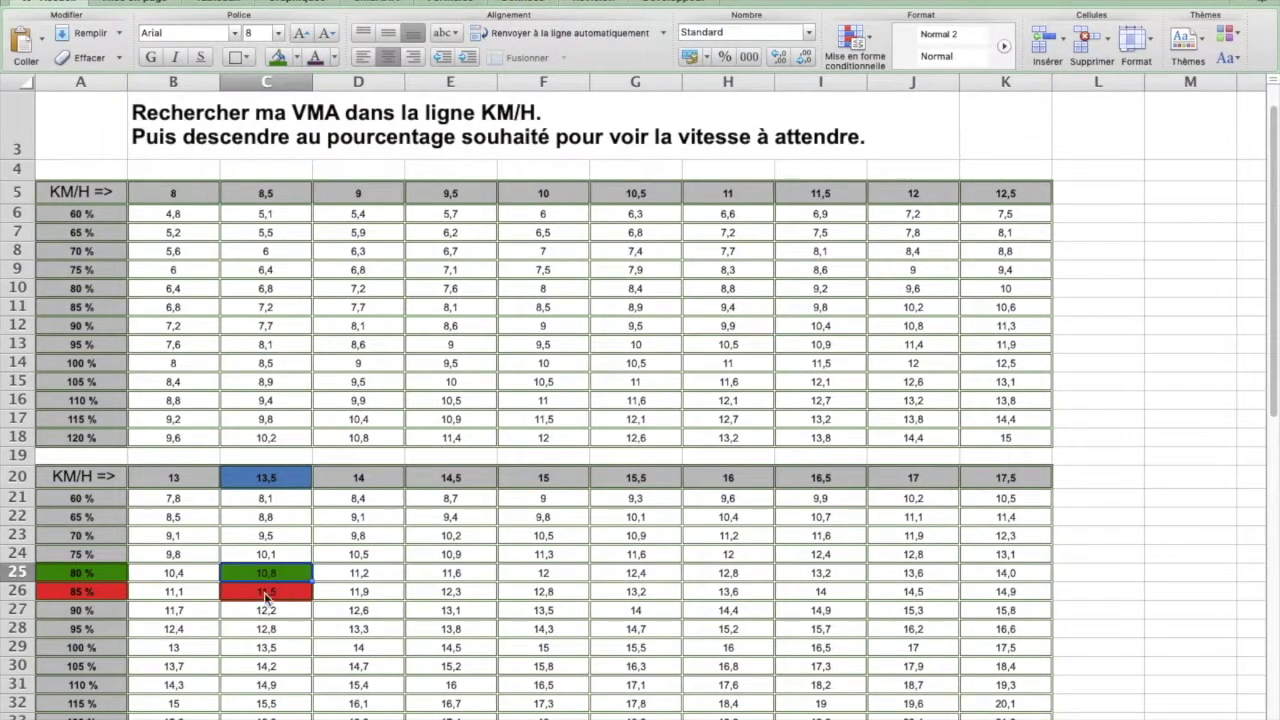
pyautogui.click(100, 628)
pyautogui.click(300, 62)
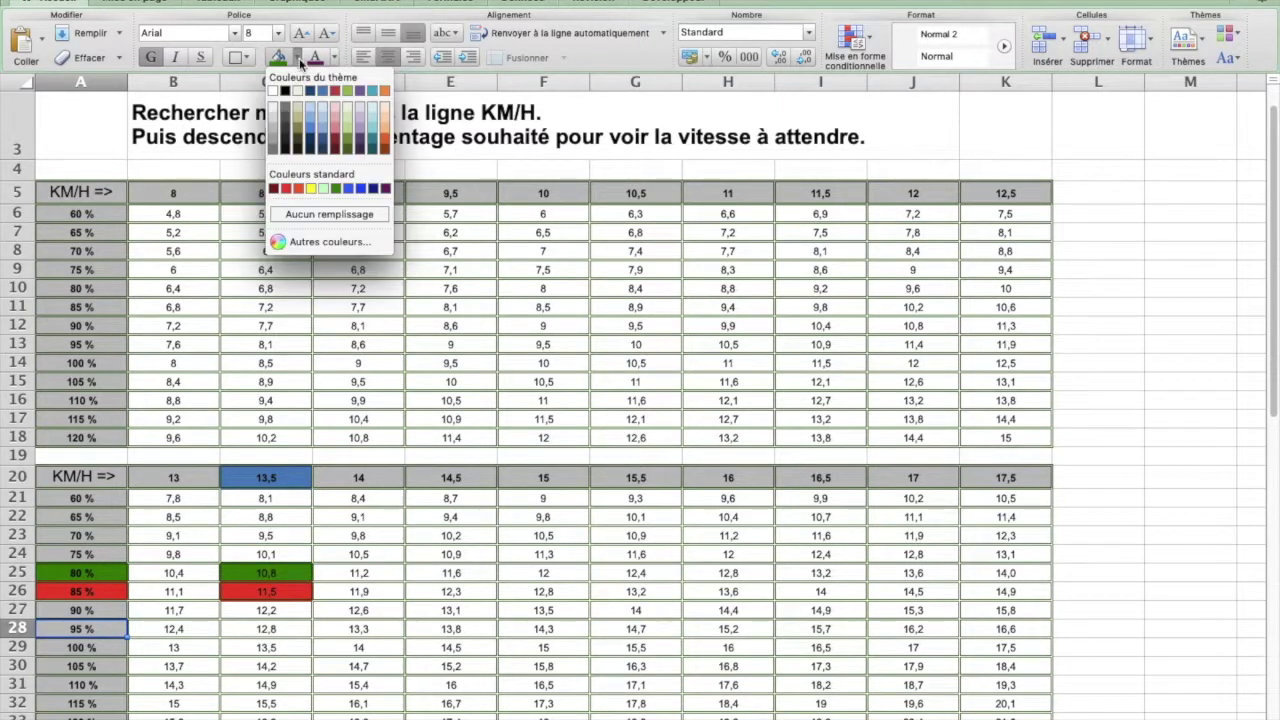
pyautogui.click(389, 193)
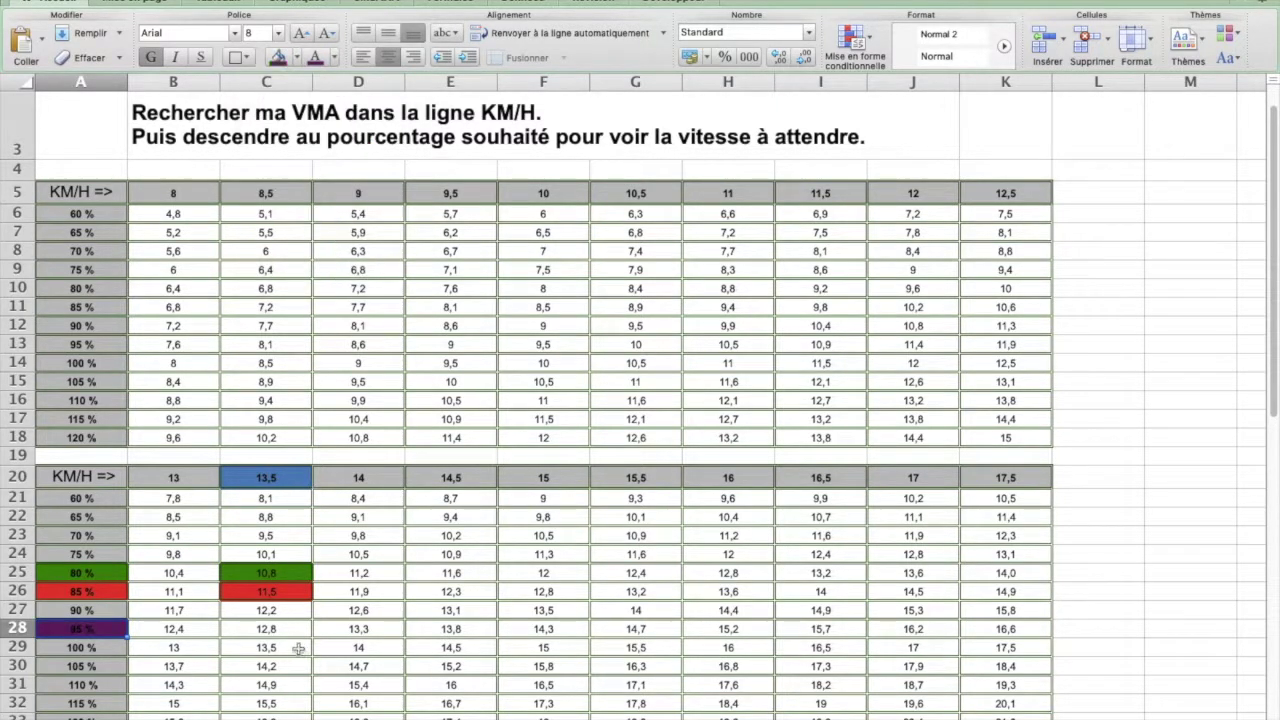
pyautogui.click(284, 632)
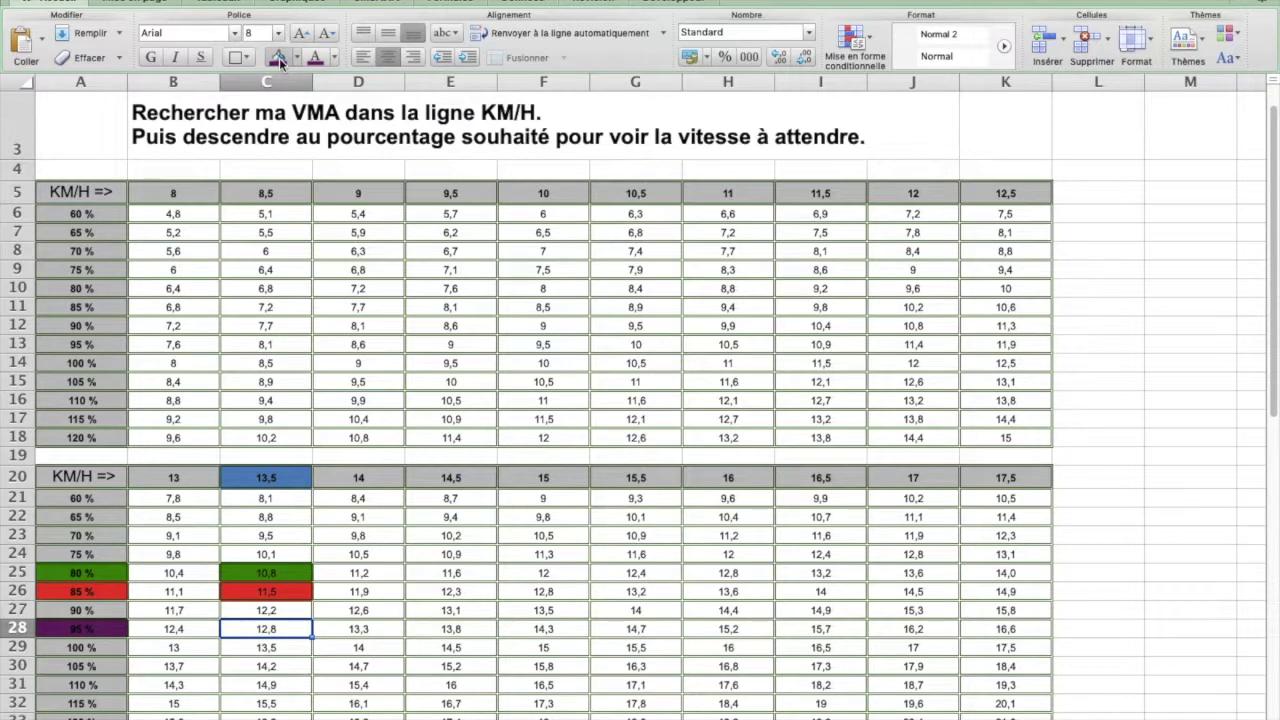
pyautogui.click(279, 58)
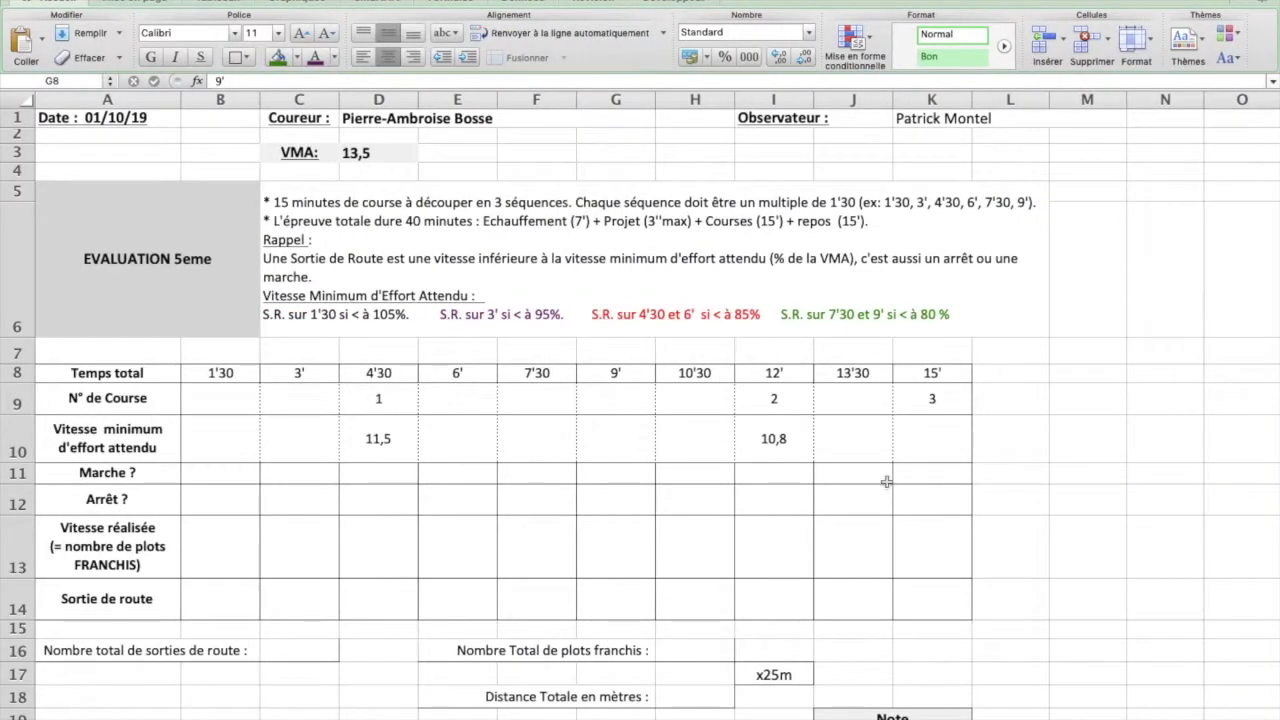
# Step: On the evaluation sheet, enter 12,8 as race 3's minimum expected speed and fill the three minimum speeds red, green and purple to match their rules
pyautogui.click(925, 436)
pyautogui.write('12,8')
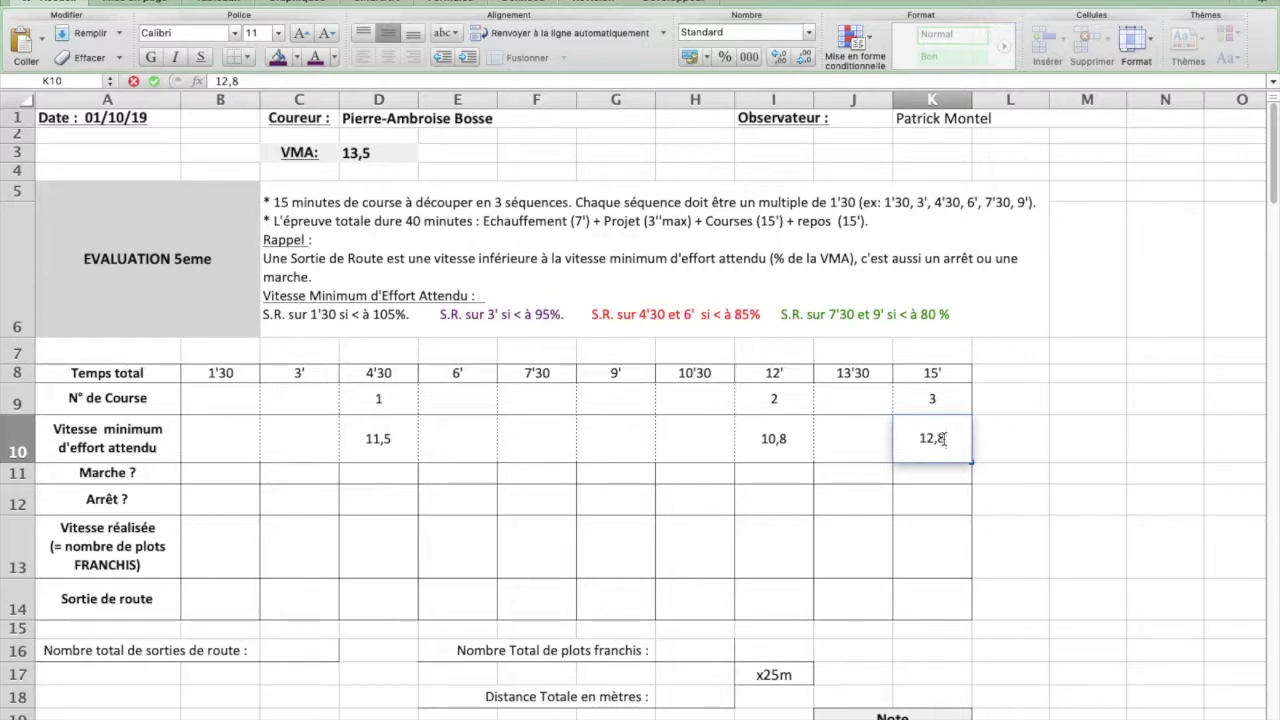
pyautogui.click(300, 330)
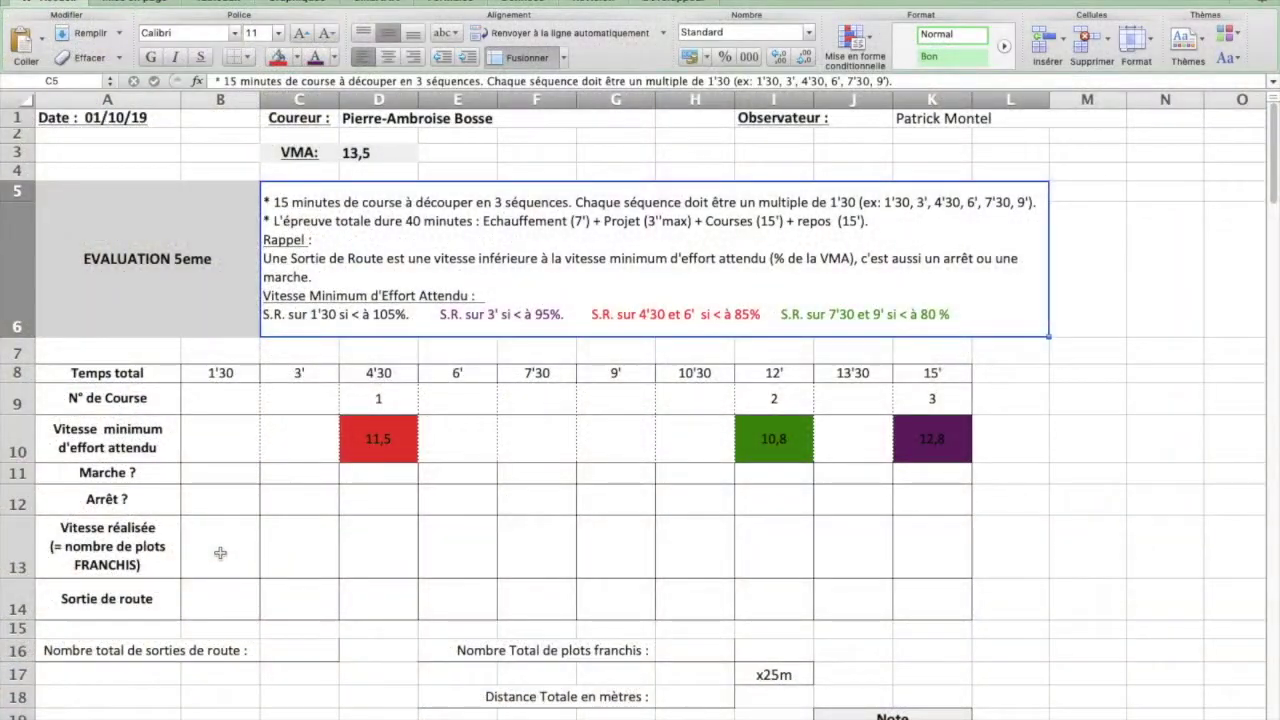
# Step: Enter race 1's achieved speeds in the Vitesse réalisée row: 12 at 1'30, 13 at 3' and 12 at 4'30
pyautogui.click(220, 553)
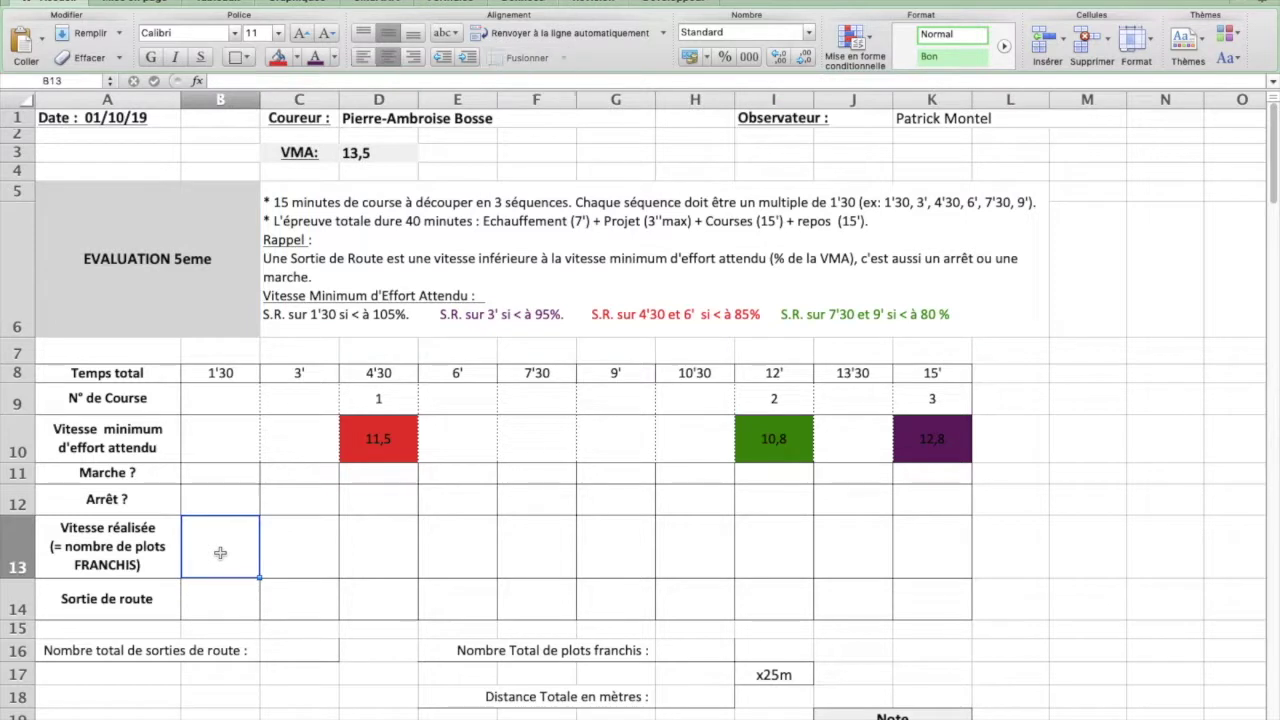
pyautogui.write('12')
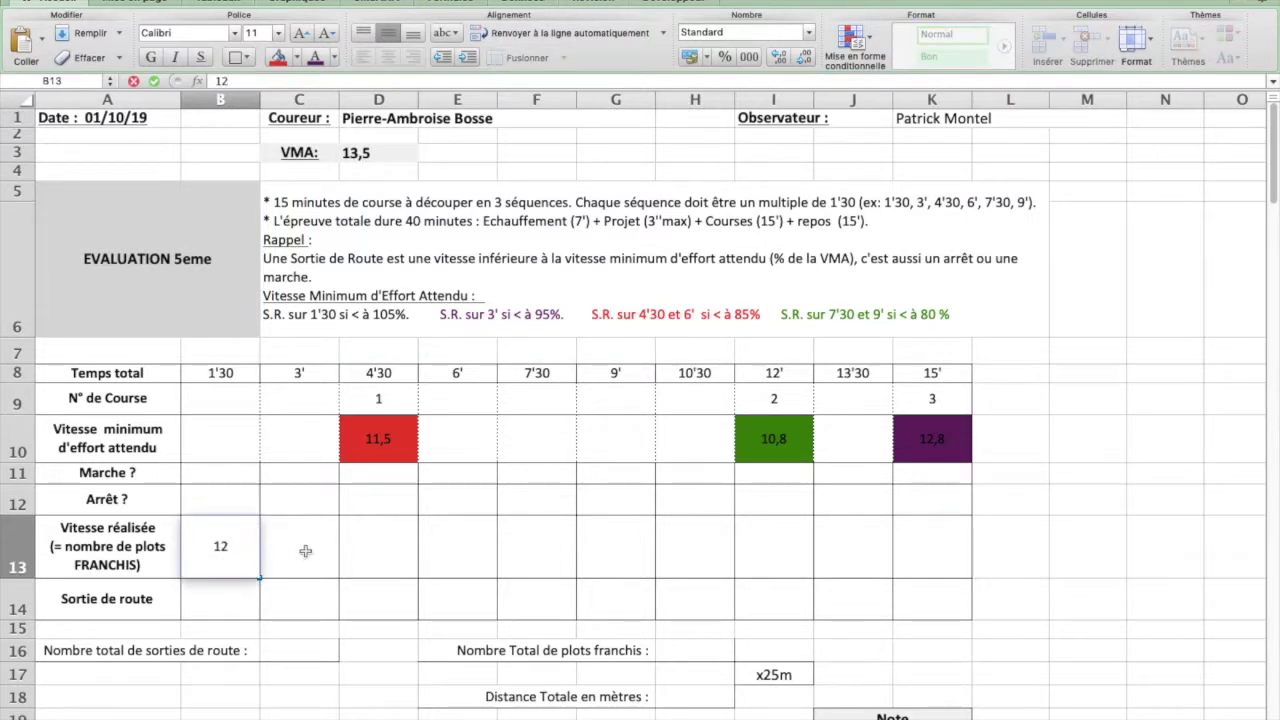
pyautogui.click(319, 562)
pyautogui.write('13')
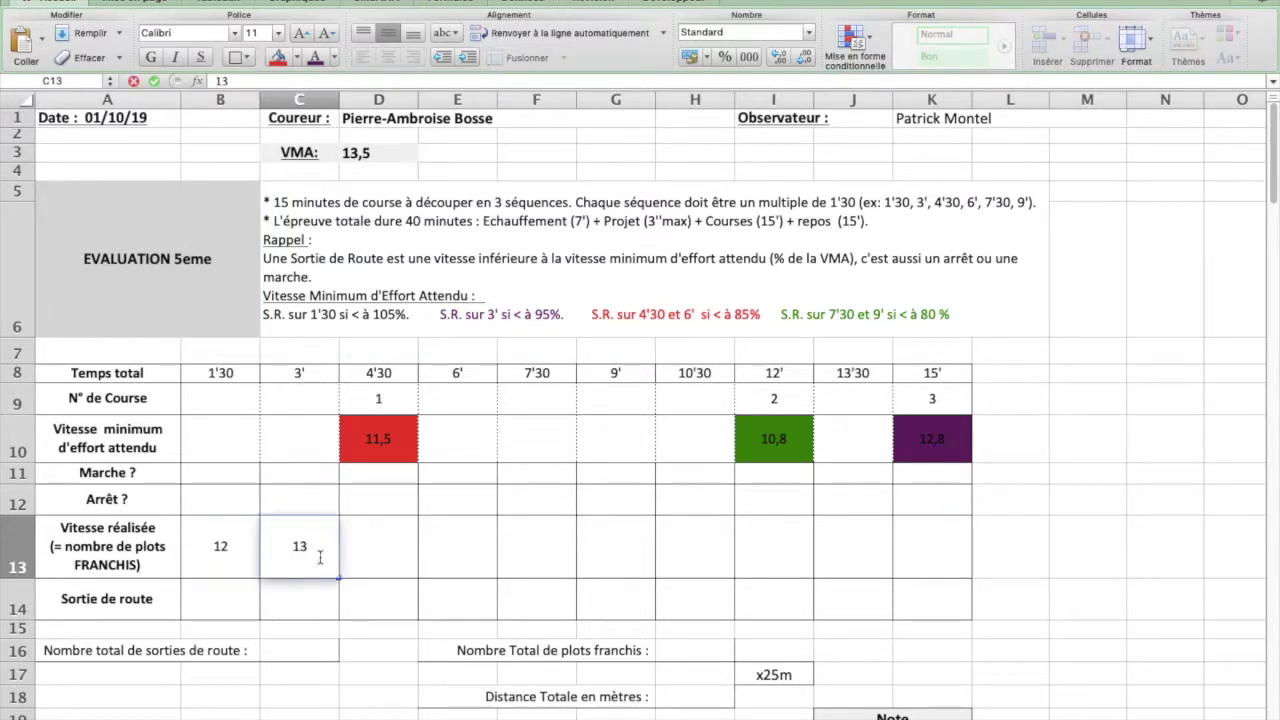
pyautogui.click(389, 554)
pyautogui.write('12')
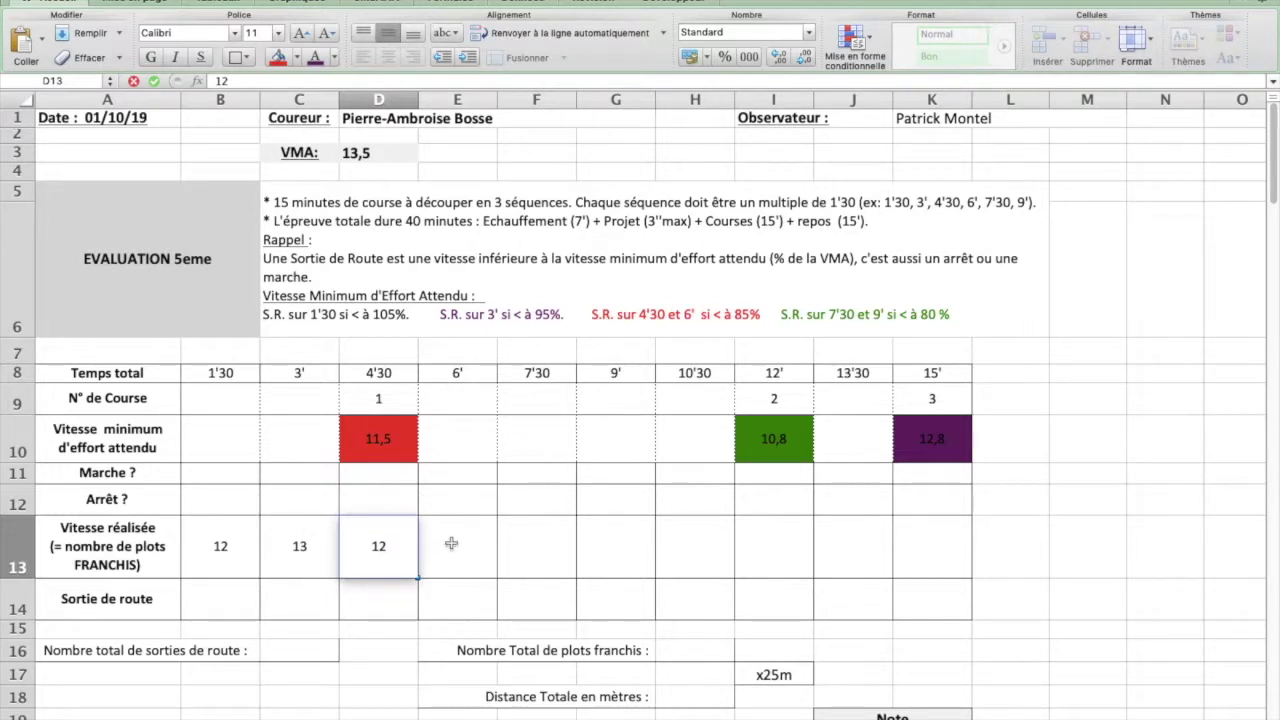
# Step: Enter 11 at 6' and 12 at 7'30 as the achieved speeds for the start of race 2
pyautogui.click(460, 574)
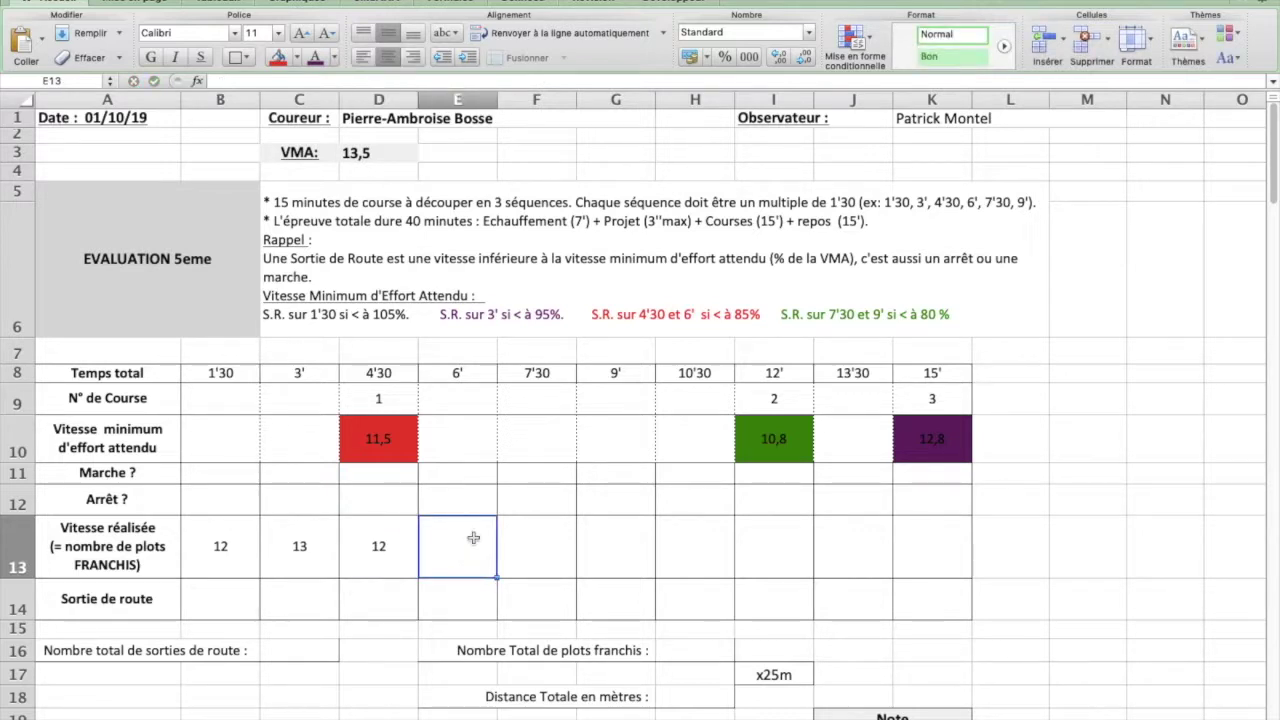
pyautogui.write('11')
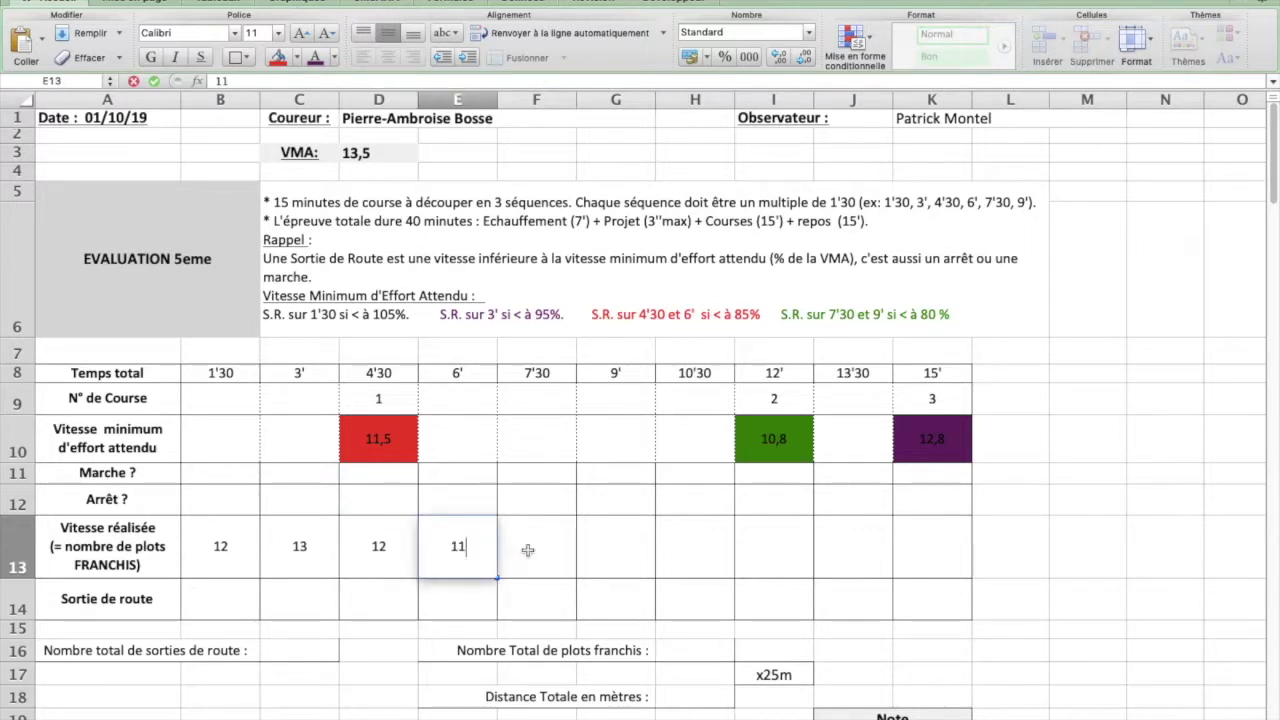
pyautogui.click(525, 549)
pyautogui.write('12')
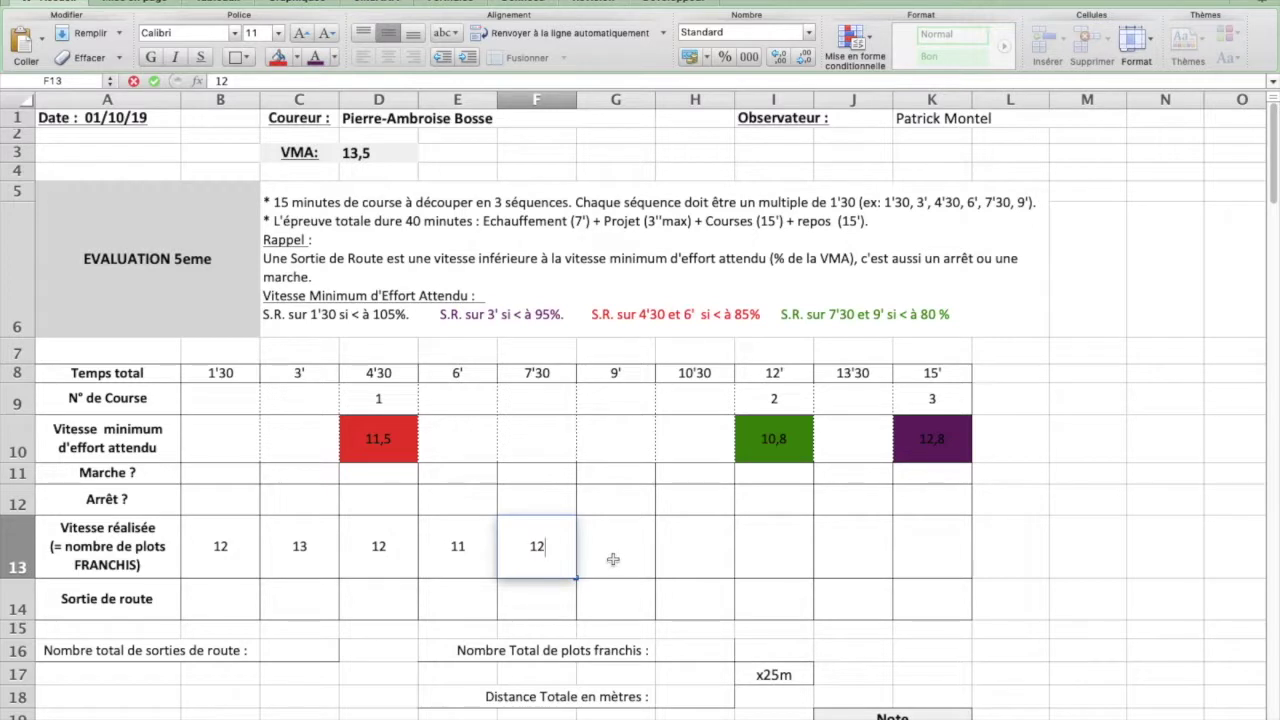
# Step: Mark walking with an x in the Marche row at 9' and enter 11 as the achieved speed there
pyautogui.click(615, 555)
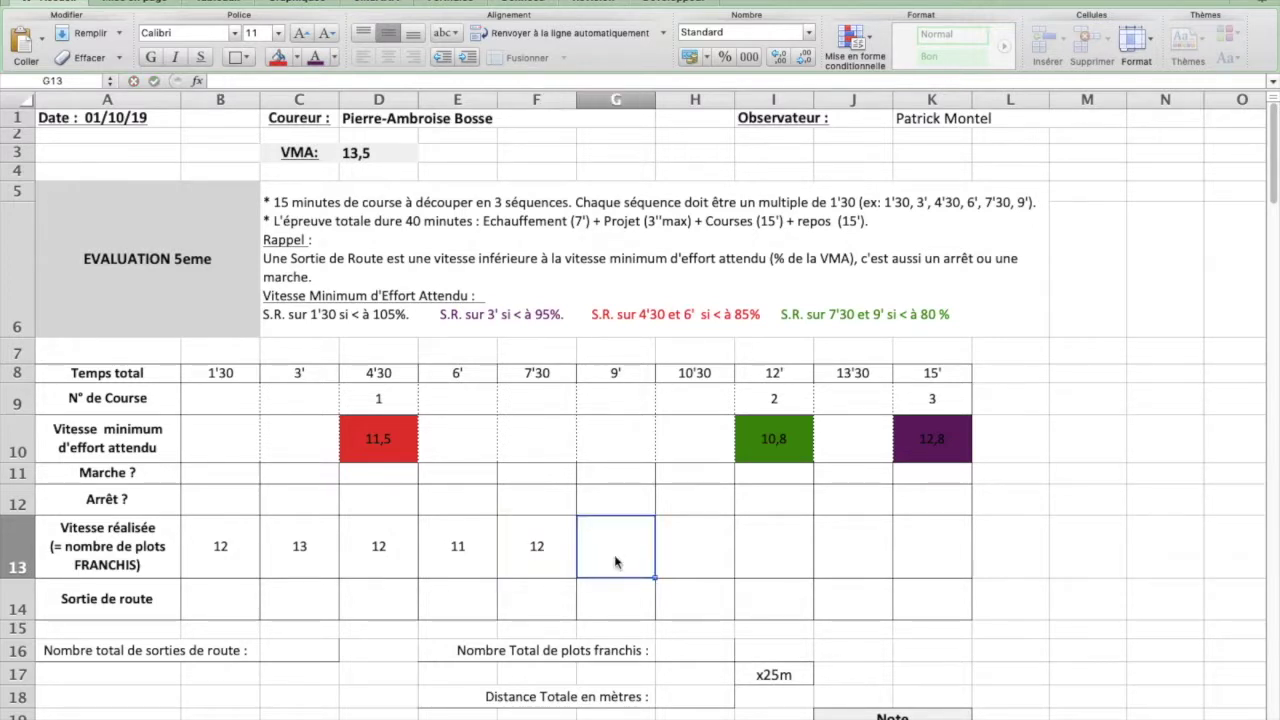
pyautogui.click(617, 477)
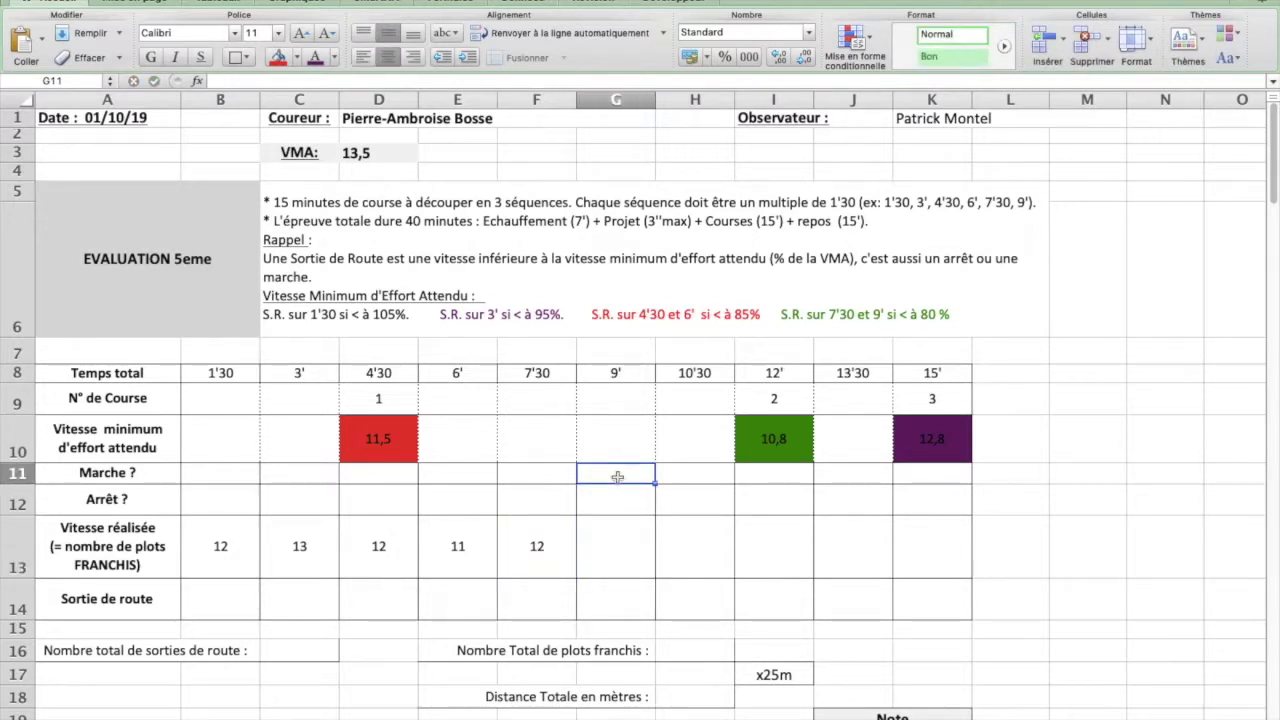
pyautogui.write('x')
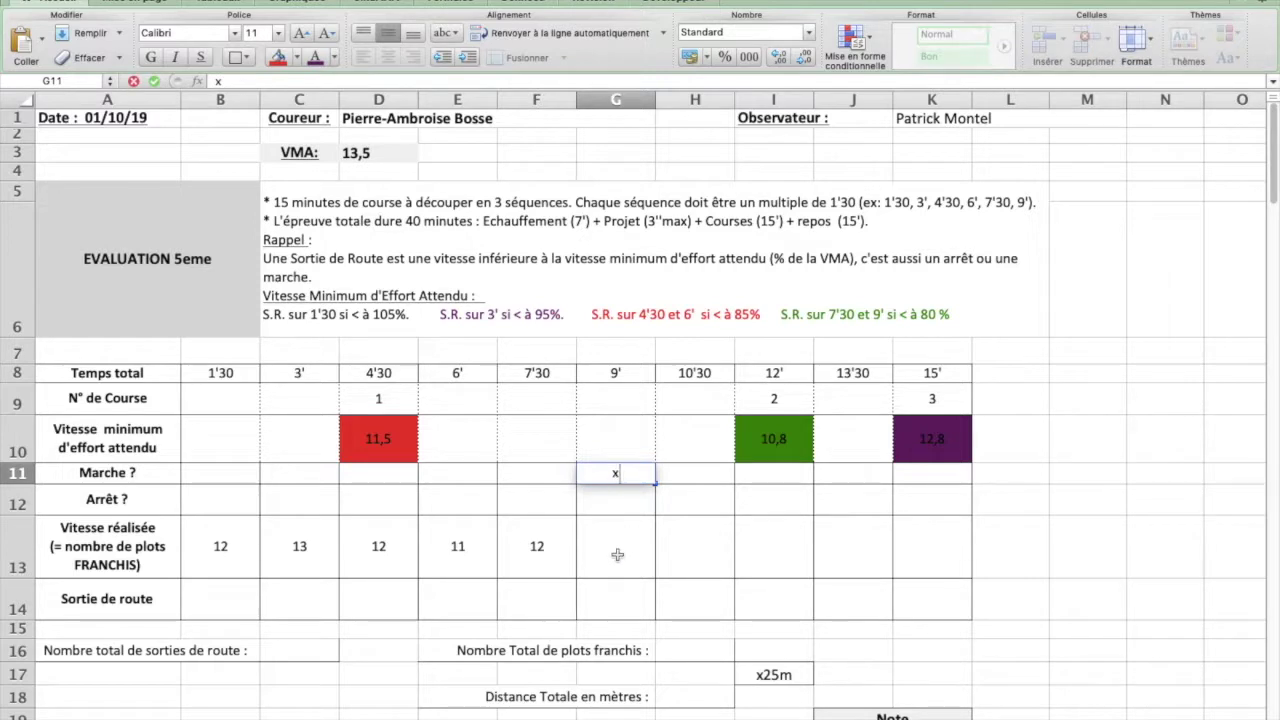
pyautogui.click(618, 560)
pyautogui.write('11')
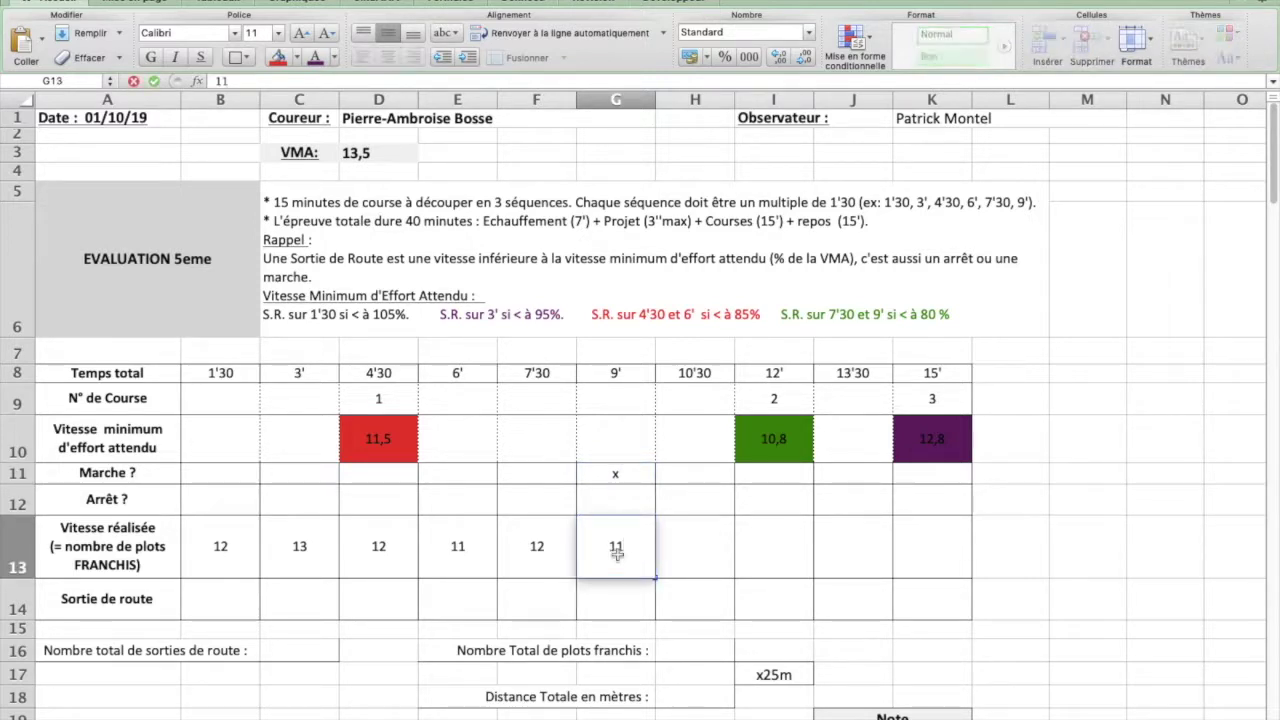
# Step: Enter the remaining achieved speeds of race 2: 10 at 10'30 and 11 at 12'
pyautogui.click(703, 550)
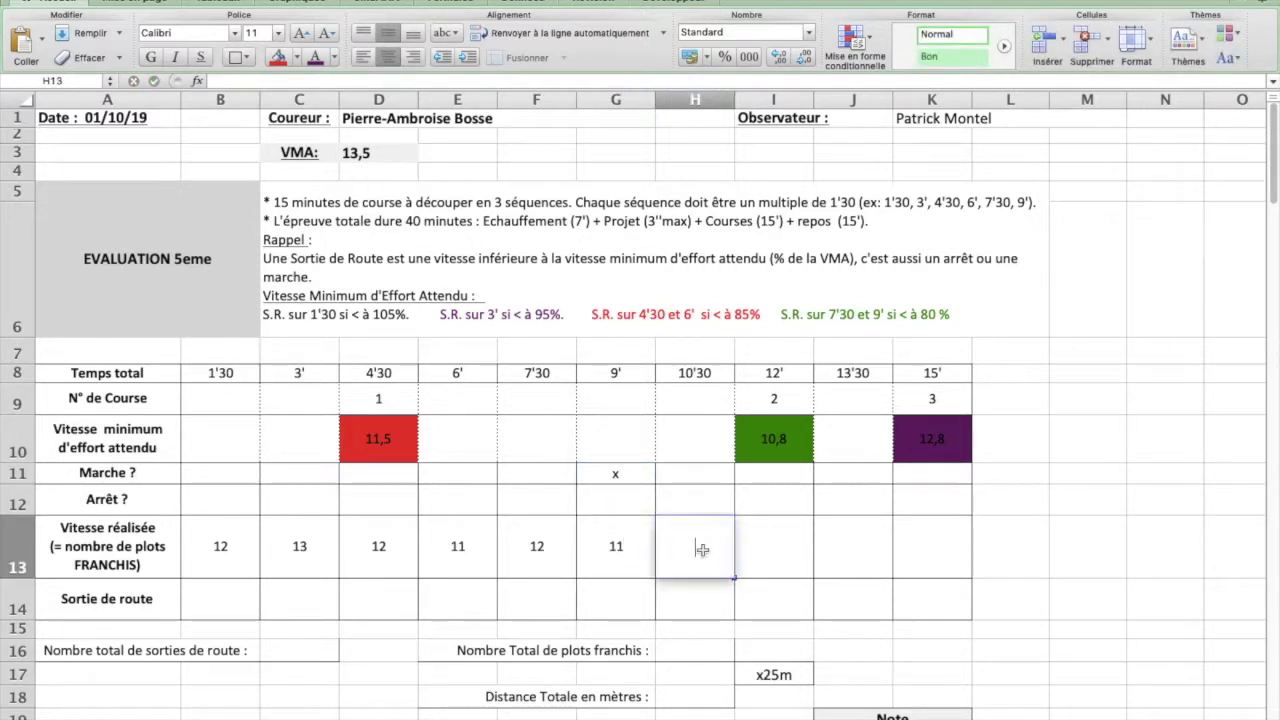
pyautogui.write('10')
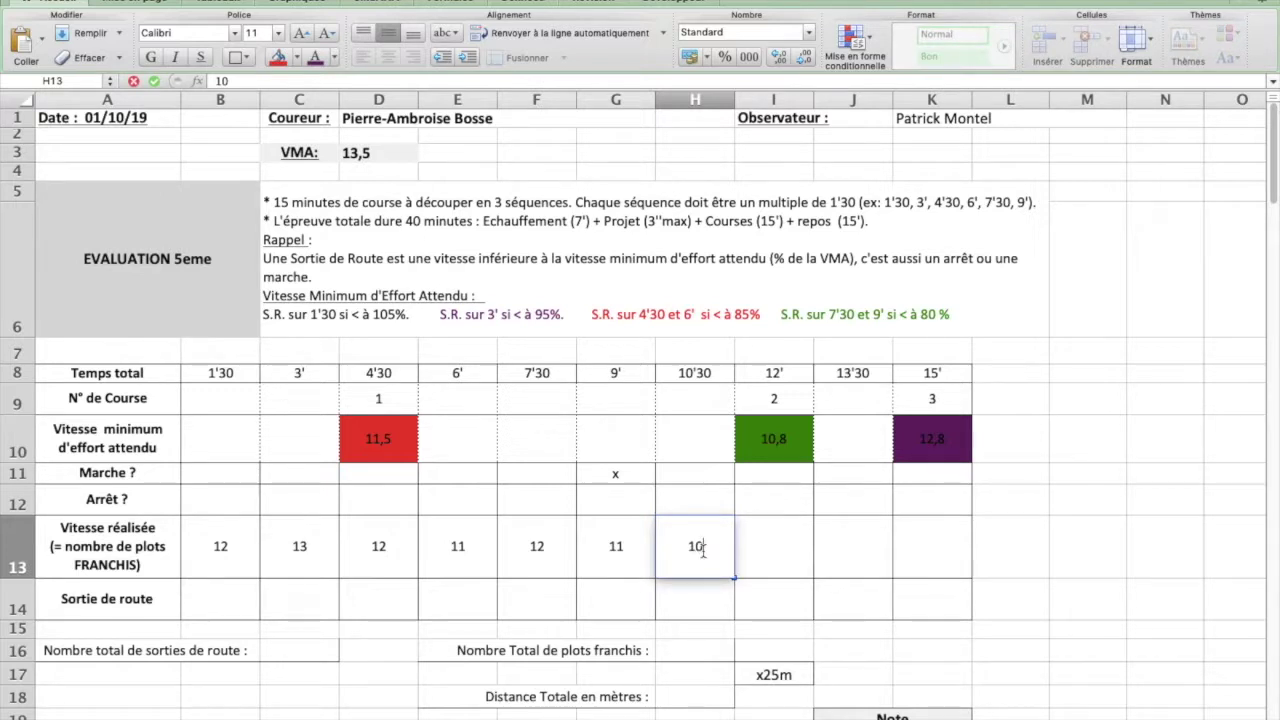
pyautogui.click(760, 563)
pyautogui.write('11')
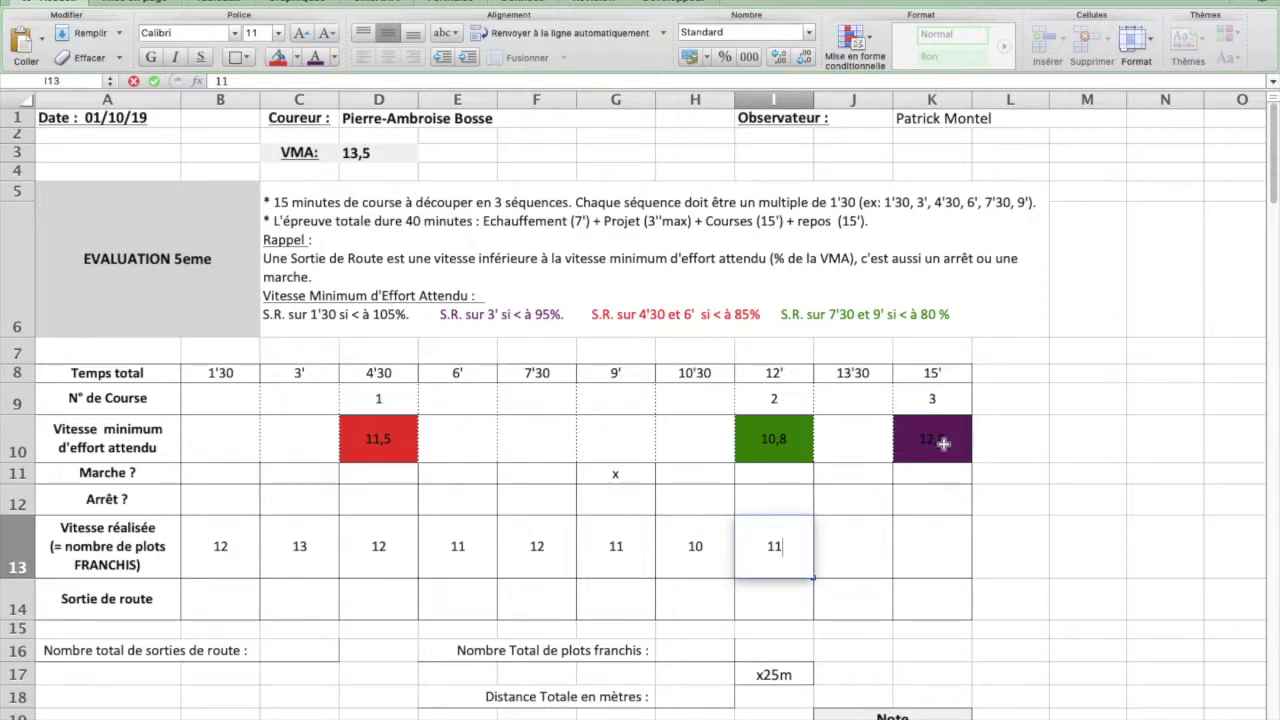
# Step: Enter race 3's achieved speeds in the Vitesse réalisée row: 14 at 13'30 and 13 at 15'
pyautogui.click(859, 565)
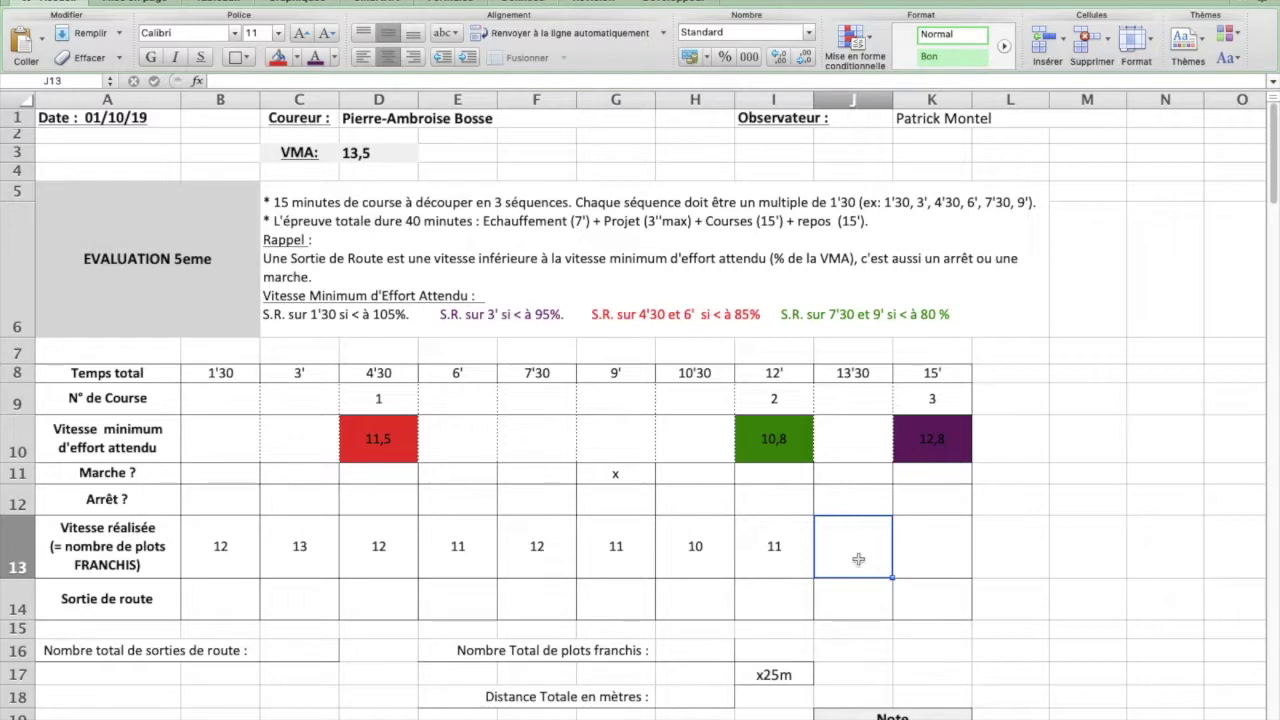
pyautogui.write('14')
pyautogui.click(920, 558)
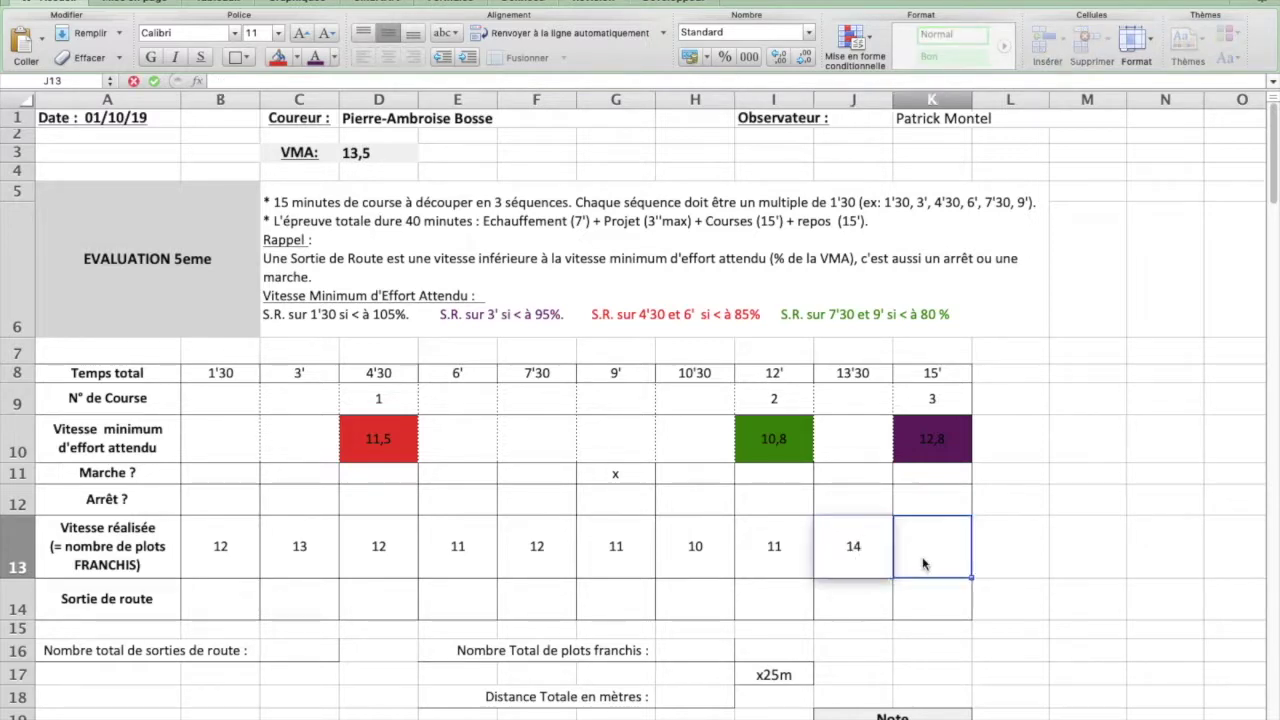
pyautogui.write('13')
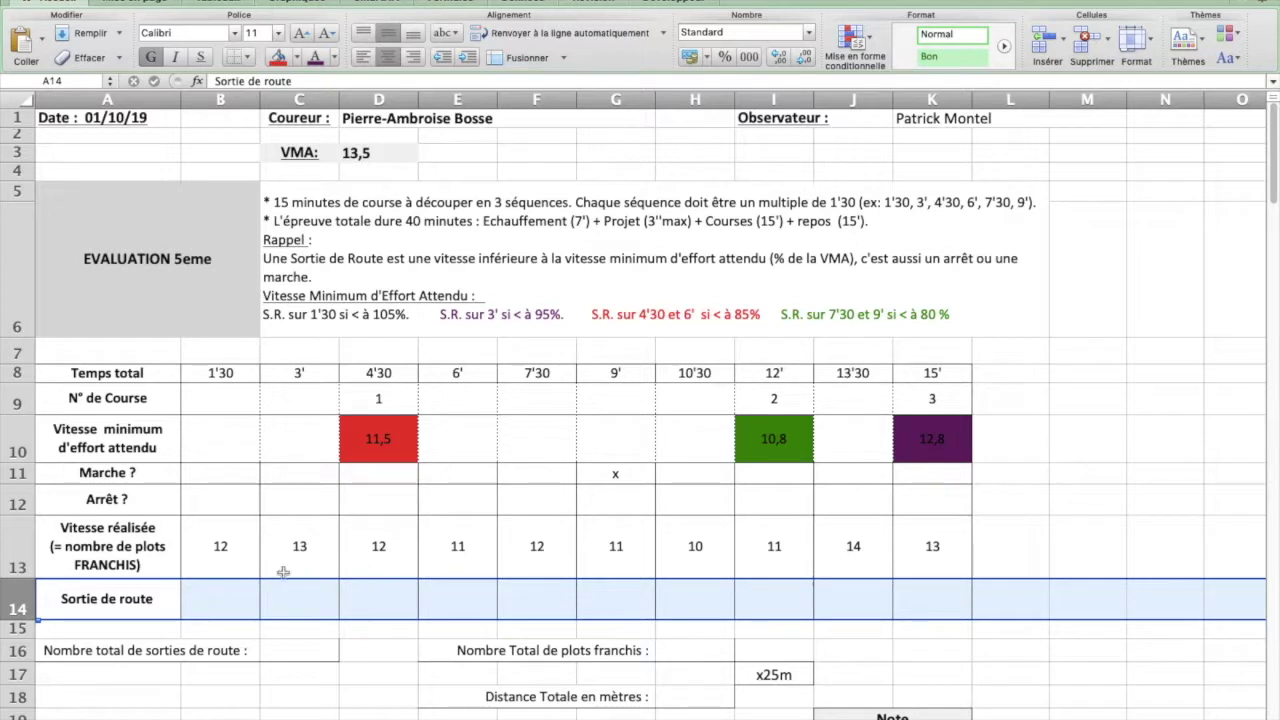
# Step: Enter 0 in the Sortie de route row for each of race 1's times: 1'30, 3' and 4'30
pyautogui.click(236, 550)
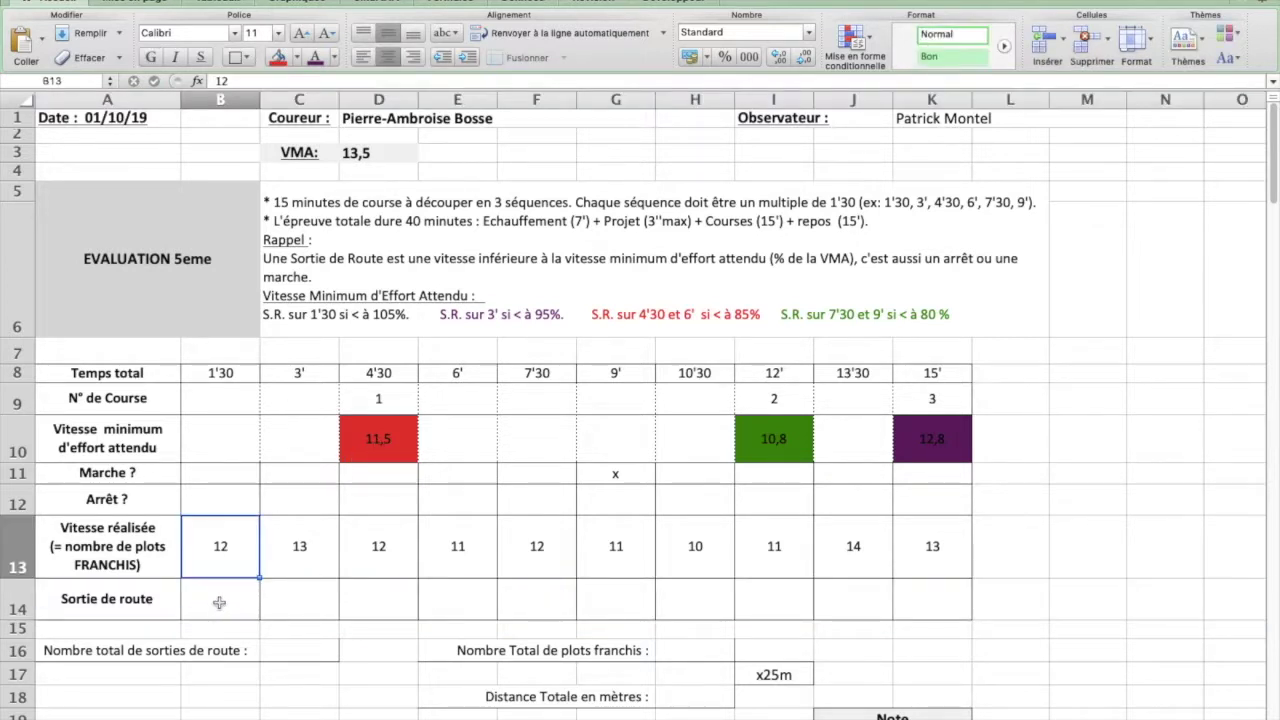
pyautogui.click(219, 602)
pyautogui.write('0')
pyautogui.click(303, 553)
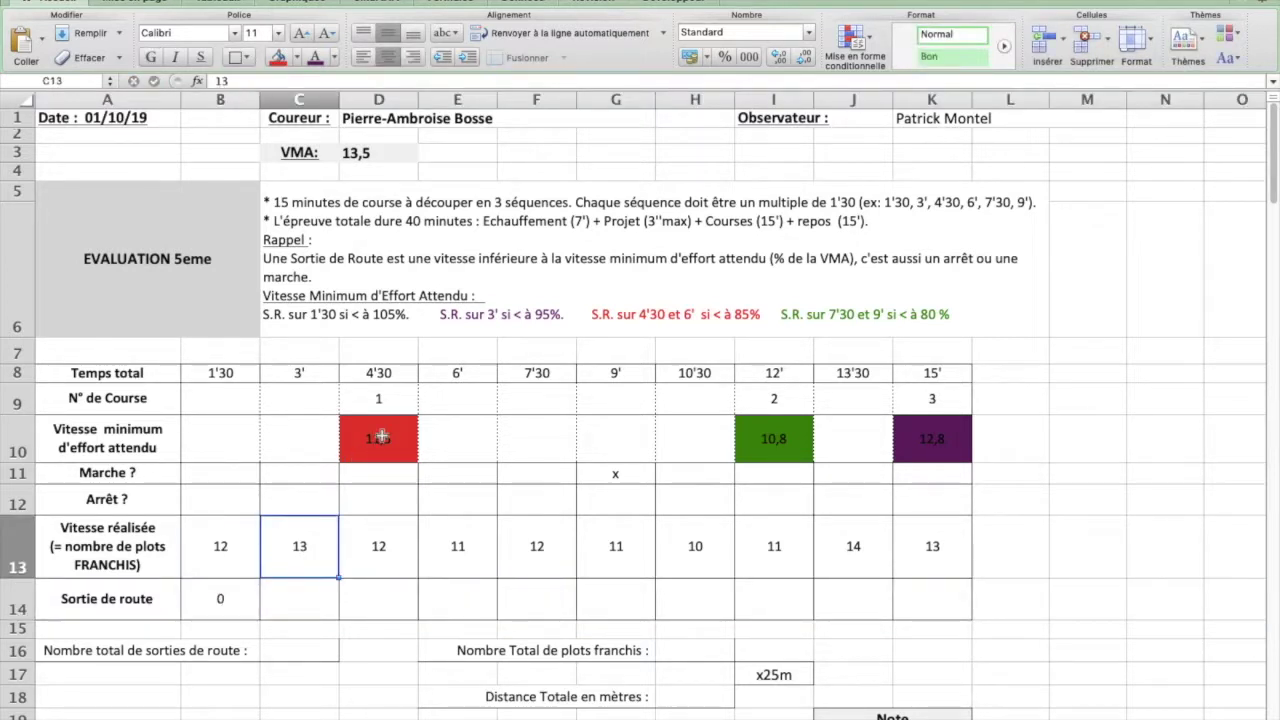
pyautogui.click(306, 591)
pyautogui.write('0')
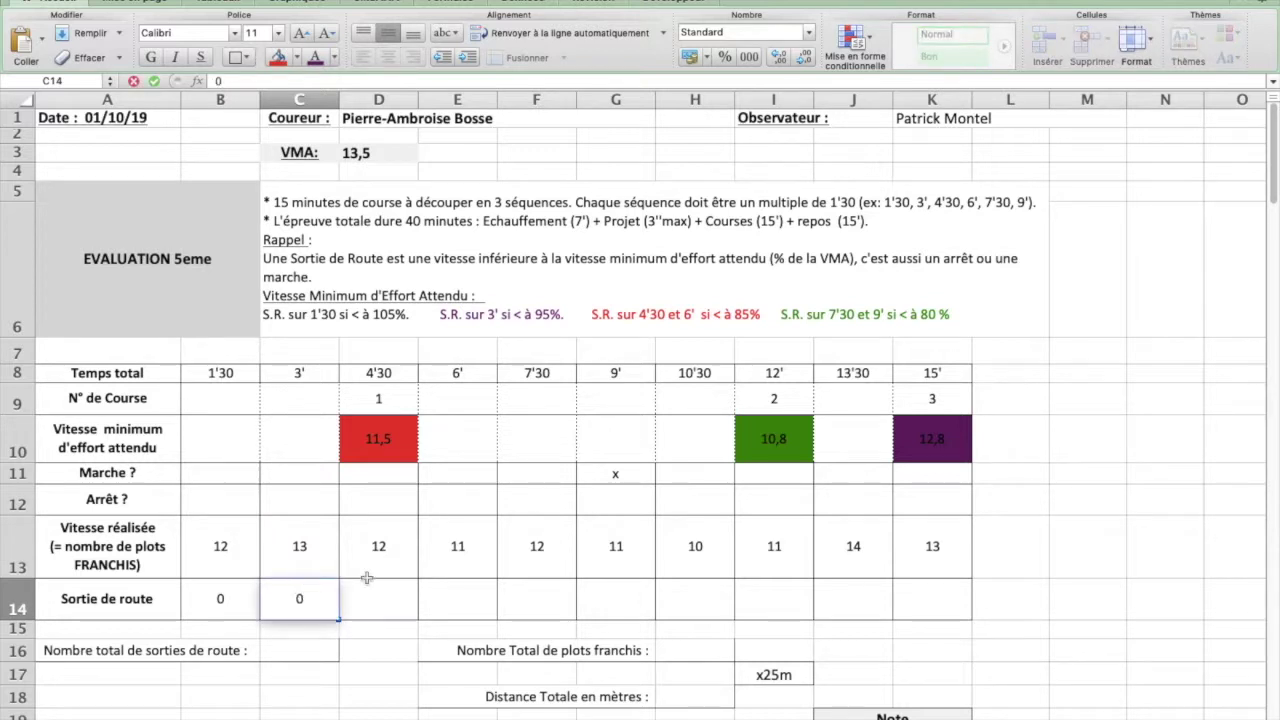
pyautogui.click(376, 545)
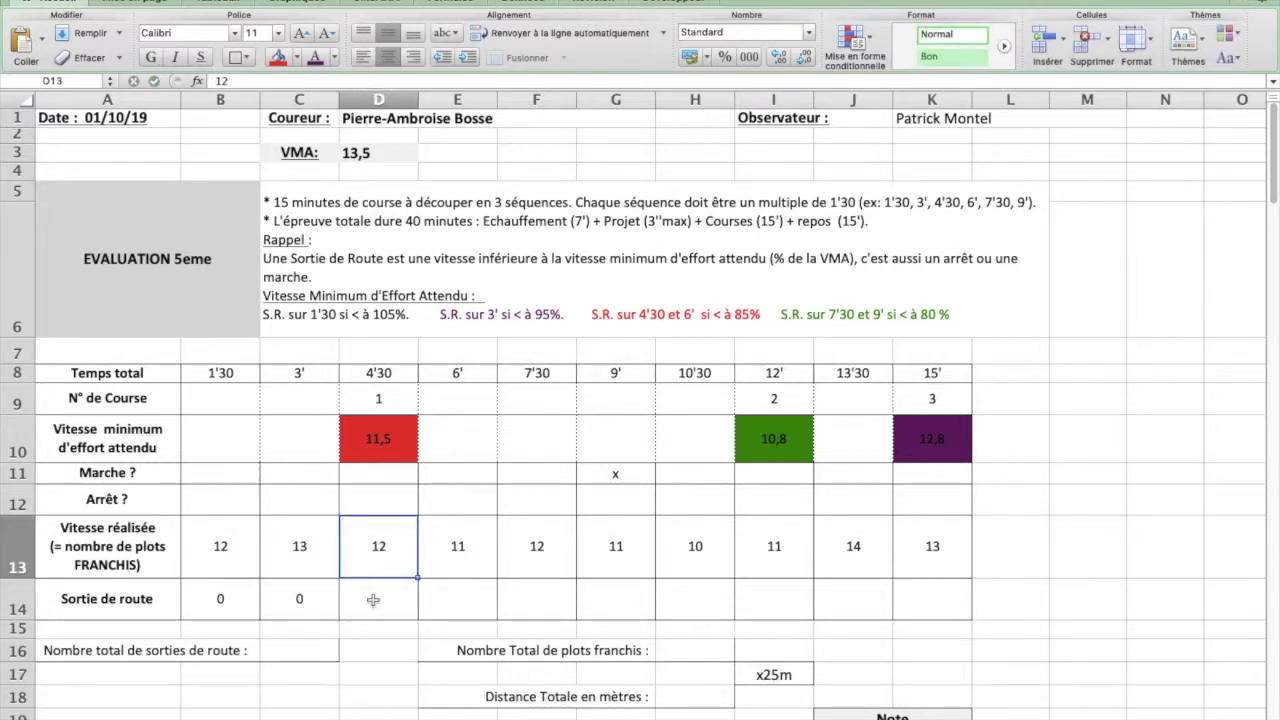
pyautogui.click(373, 600)
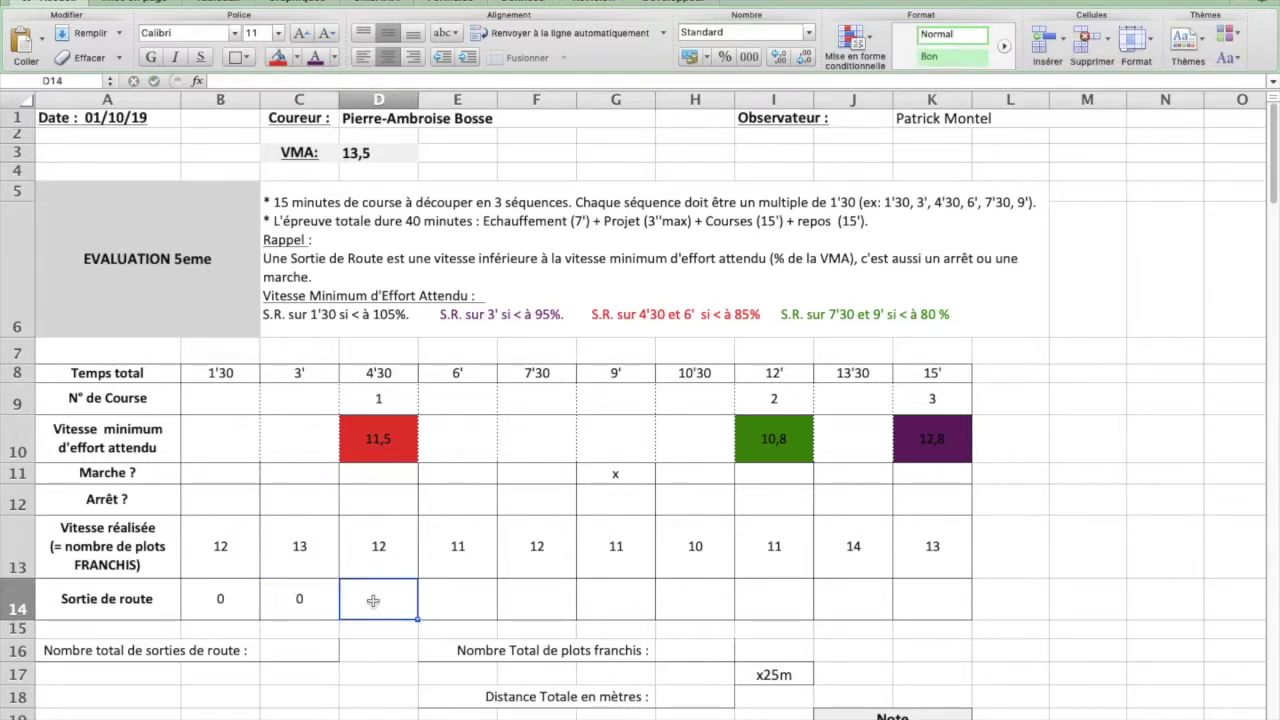
pyautogui.write('0')
# Step: Enter 0 in the Sortie de route row at 6' and 7'30 for the start of race 2
pyautogui.click(480, 558)
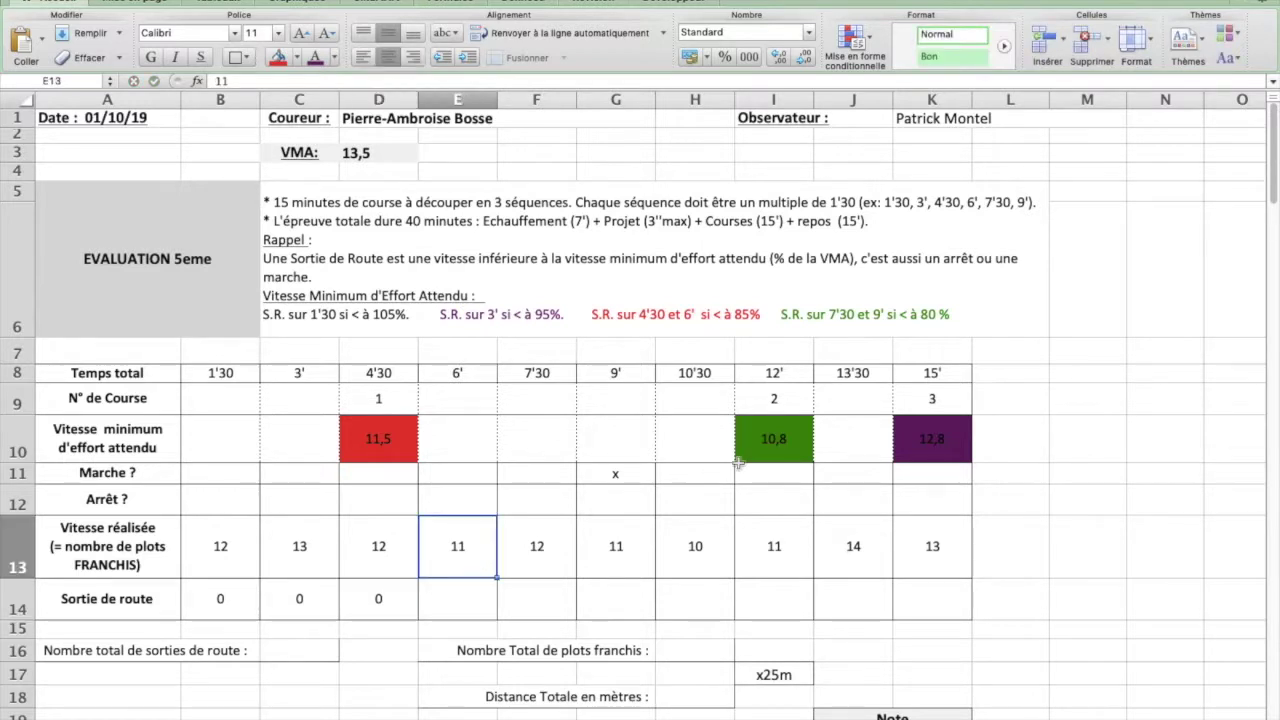
pyautogui.click(460, 601)
pyautogui.write('0')
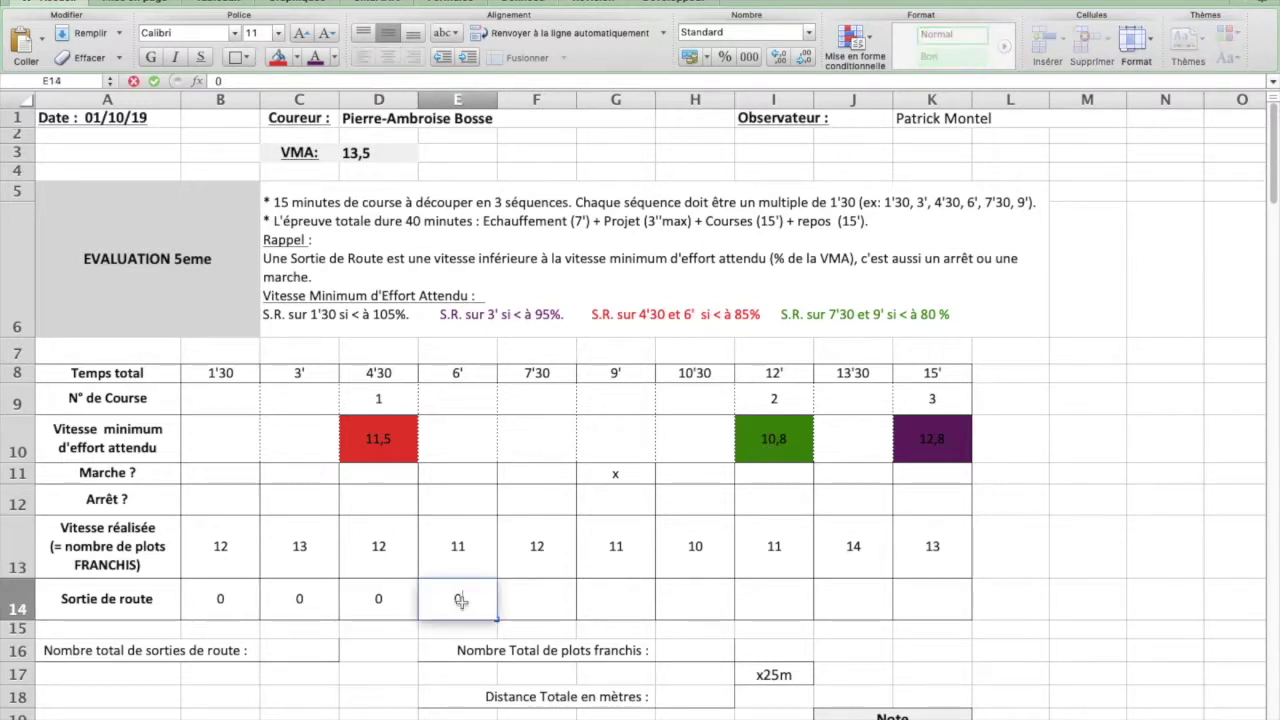
pyautogui.click(533, 562)
pyautogui.click(541, 600)
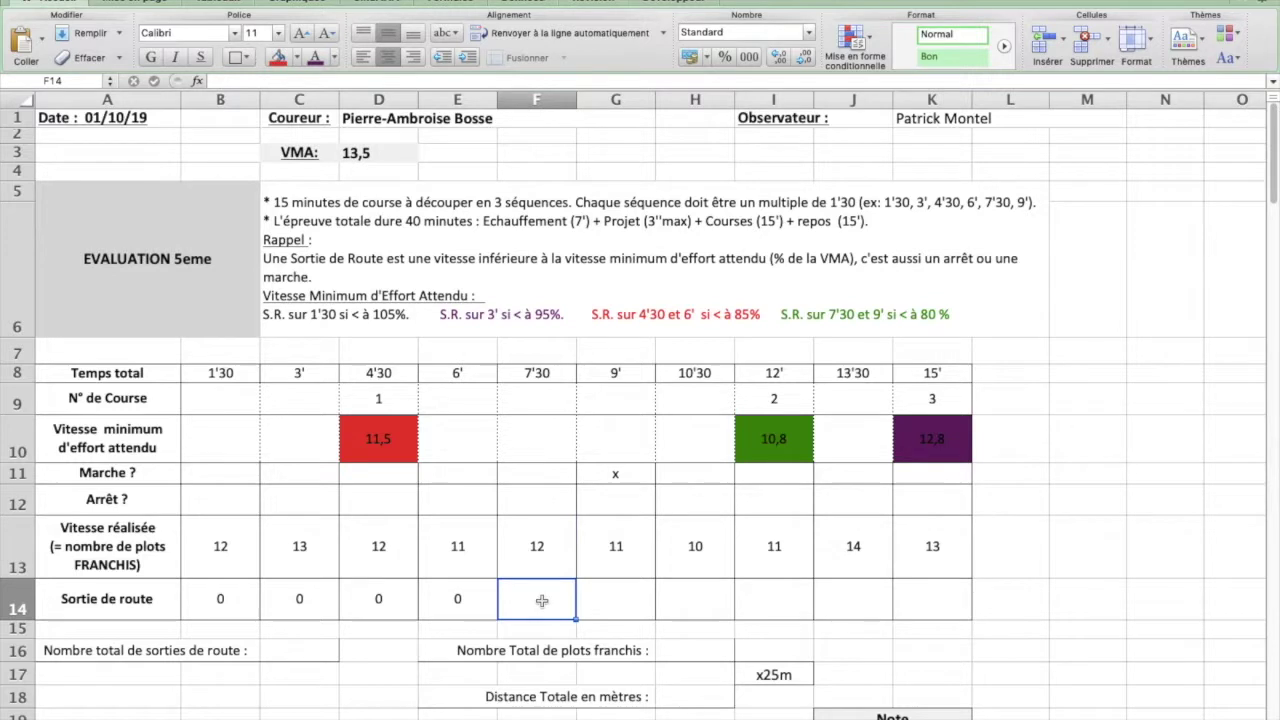
pyautogui.write('0')
# Step: Complete race 2's Sortie de route entries with 1 at 9', 1 at 10'30 and 0 at 12'
pyautogui.click(612, 548)
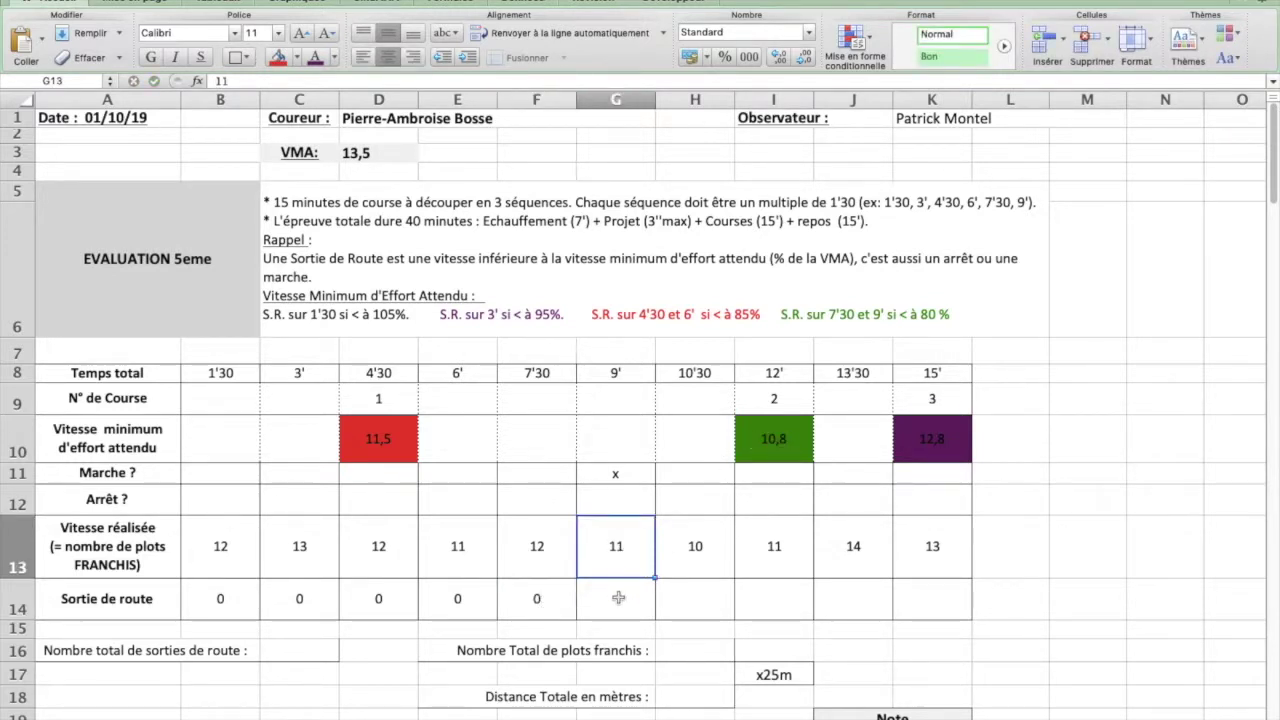
pyautogui.click(619, 480)
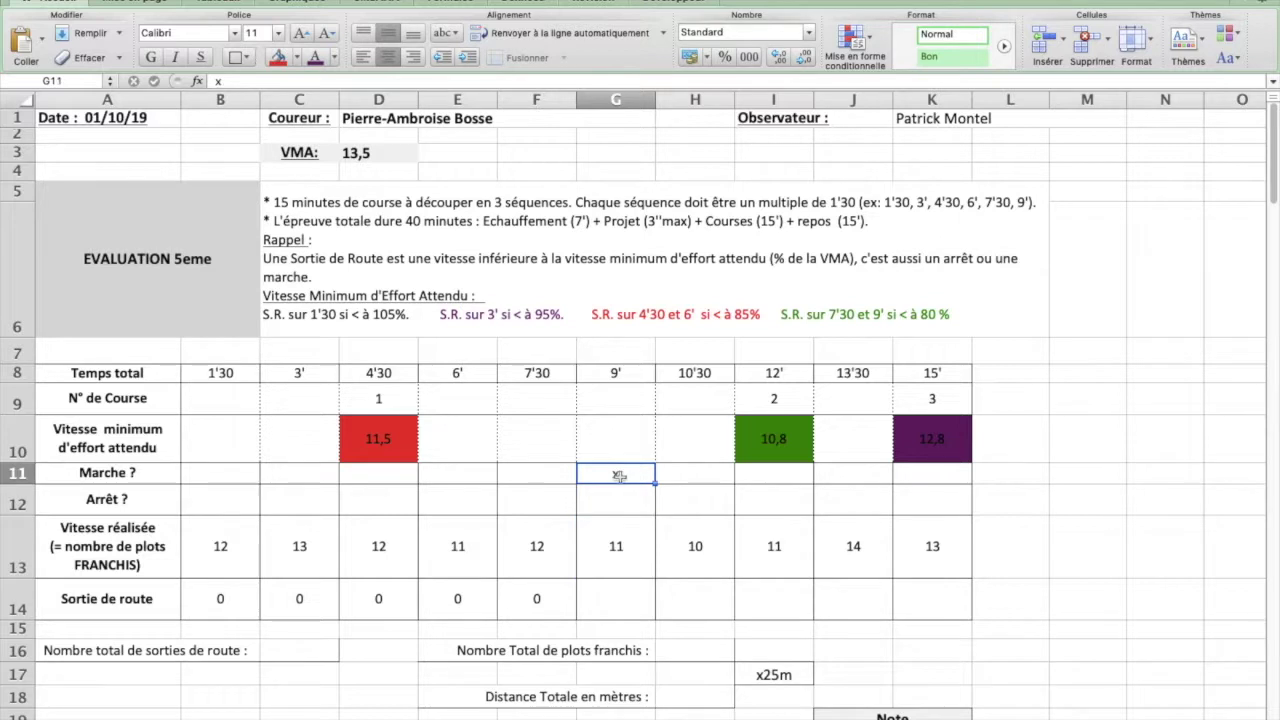
pyautogui.click(622, 600)
pyautogui.write('1')
pyautogui.click(705, 556)
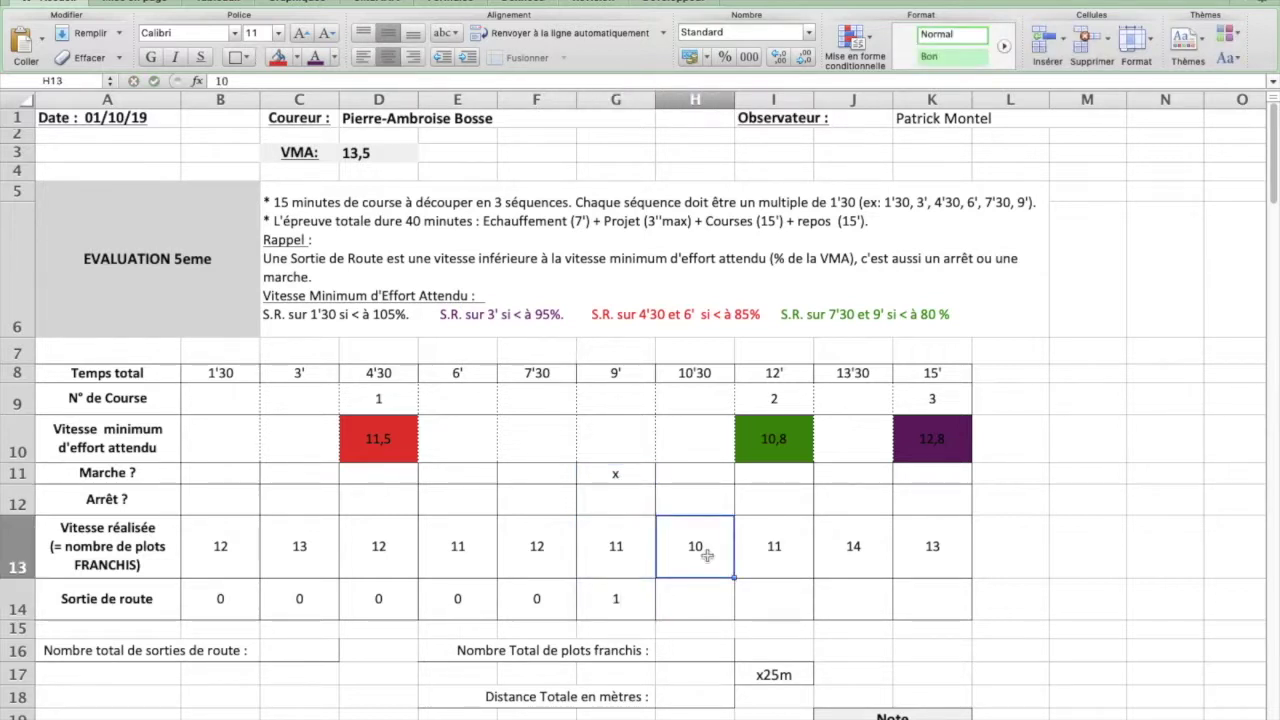
pyautogui.click(692, 605)
pyautogui.write('1')
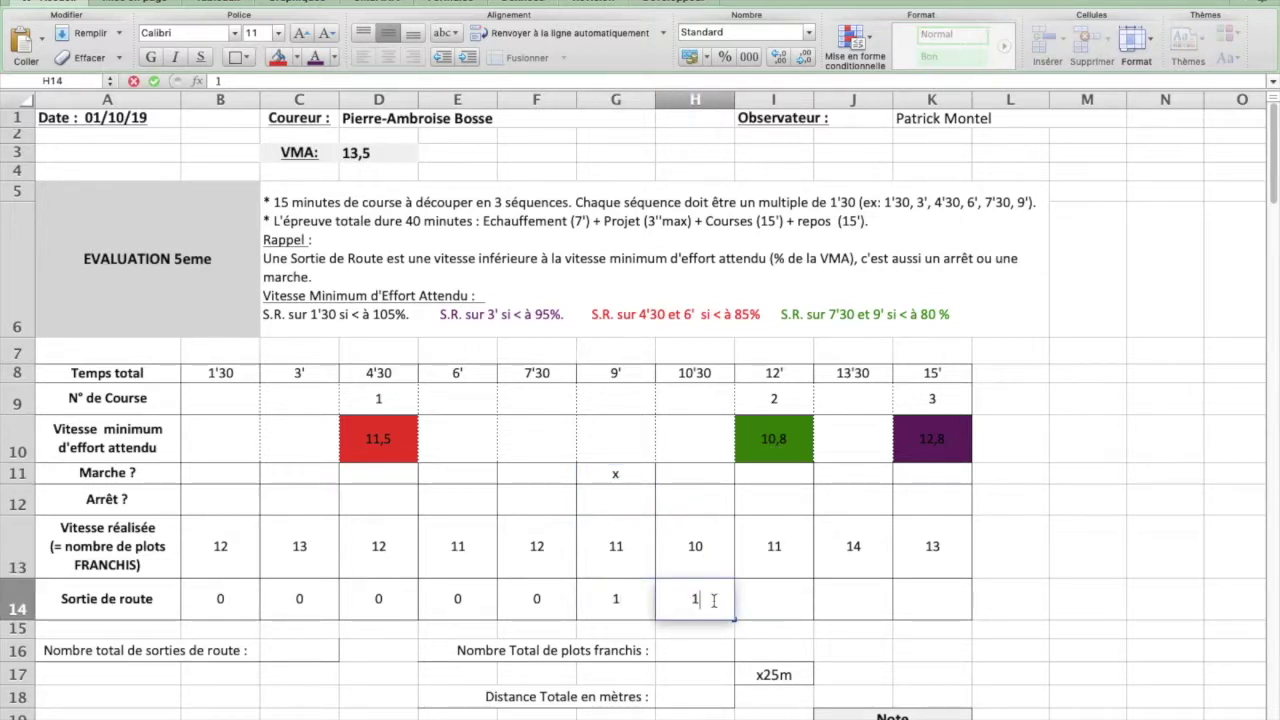
pyautogui.click(787, 561)
pyautogui.click(760, 603)
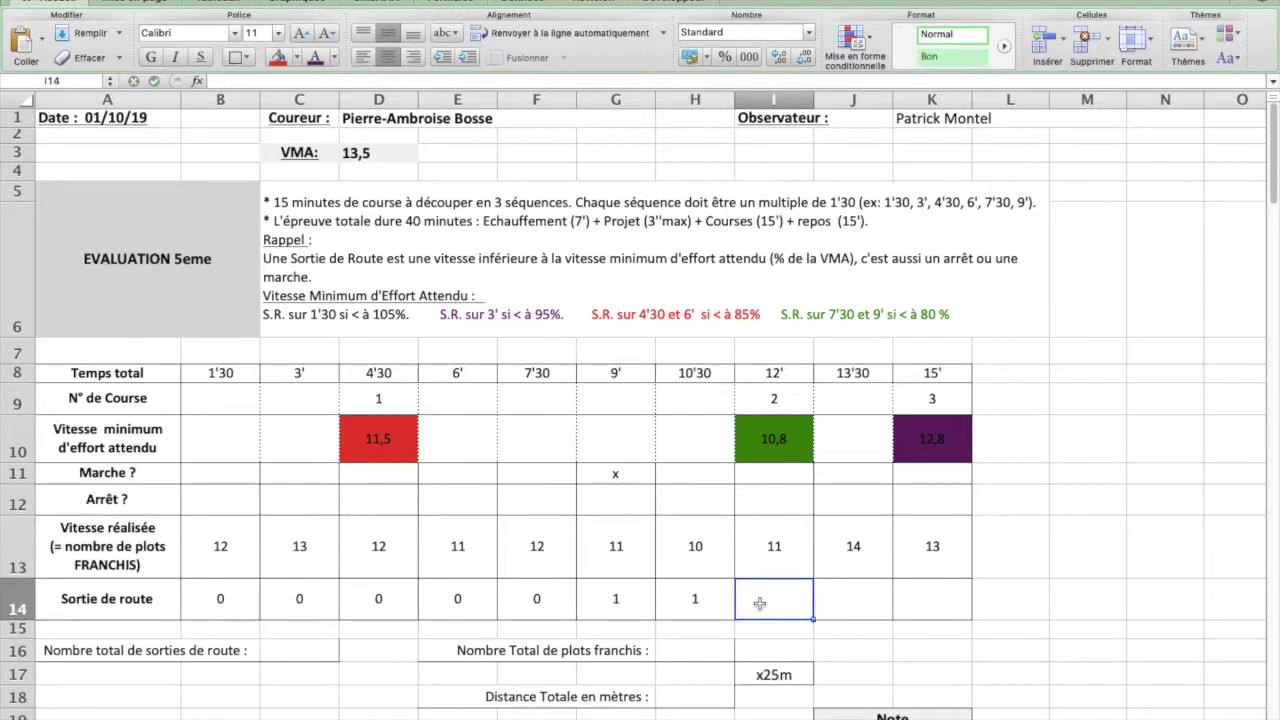
pyautogui.write('0')
# Step: Enter 0 in the Sortie de route row at 13'30 and 15' for race 3
pyautogui.click(843, 552)
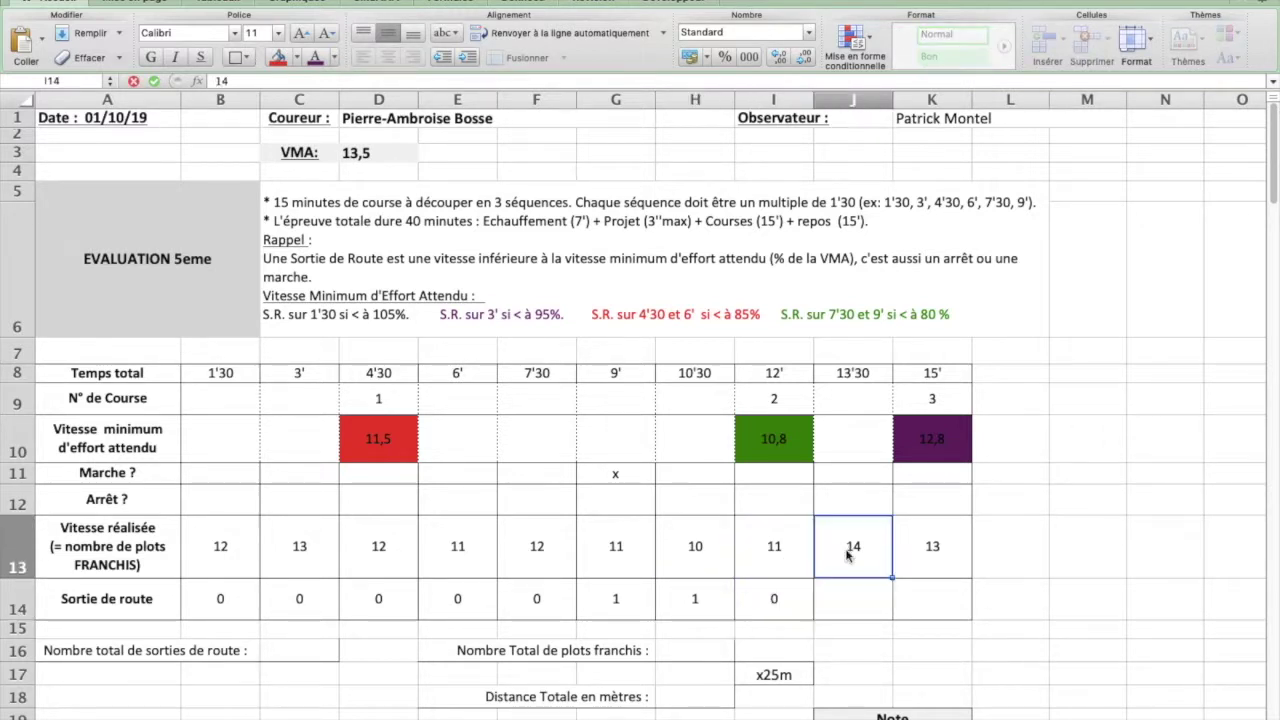
pyautogui.click(848, 590)
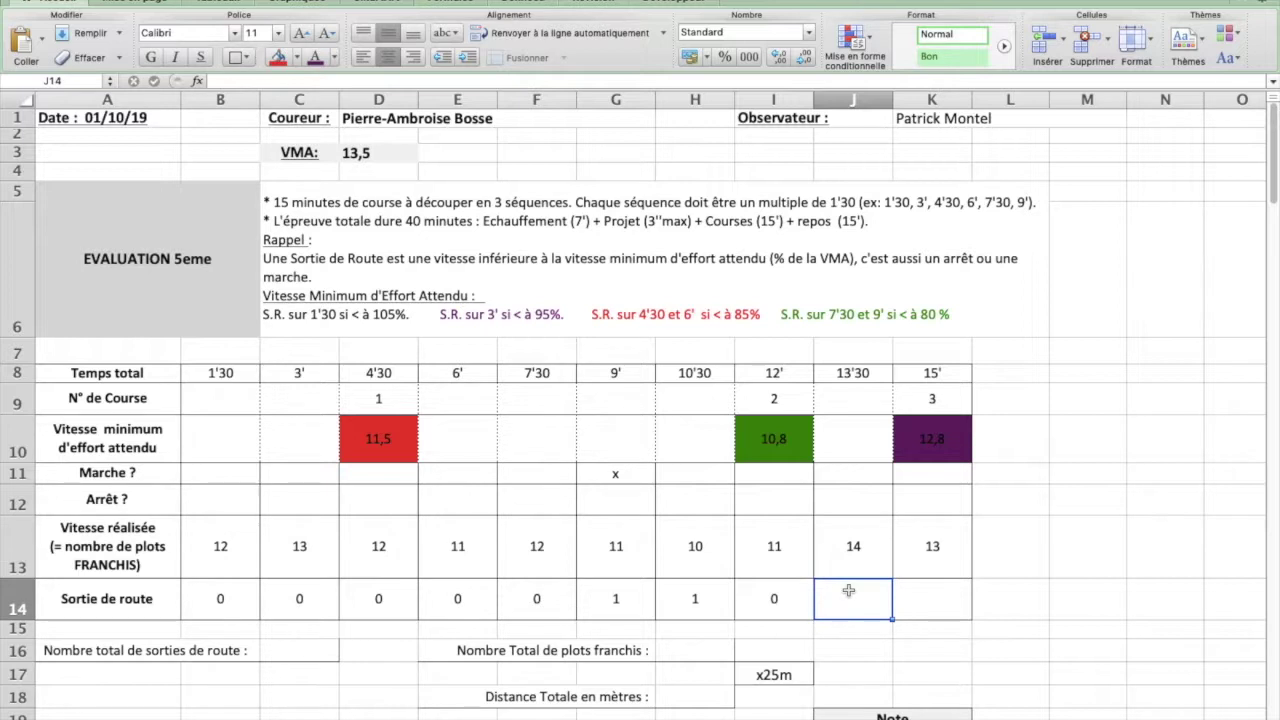
pyautogui.write('0')
pyautogui.click(912, 562)
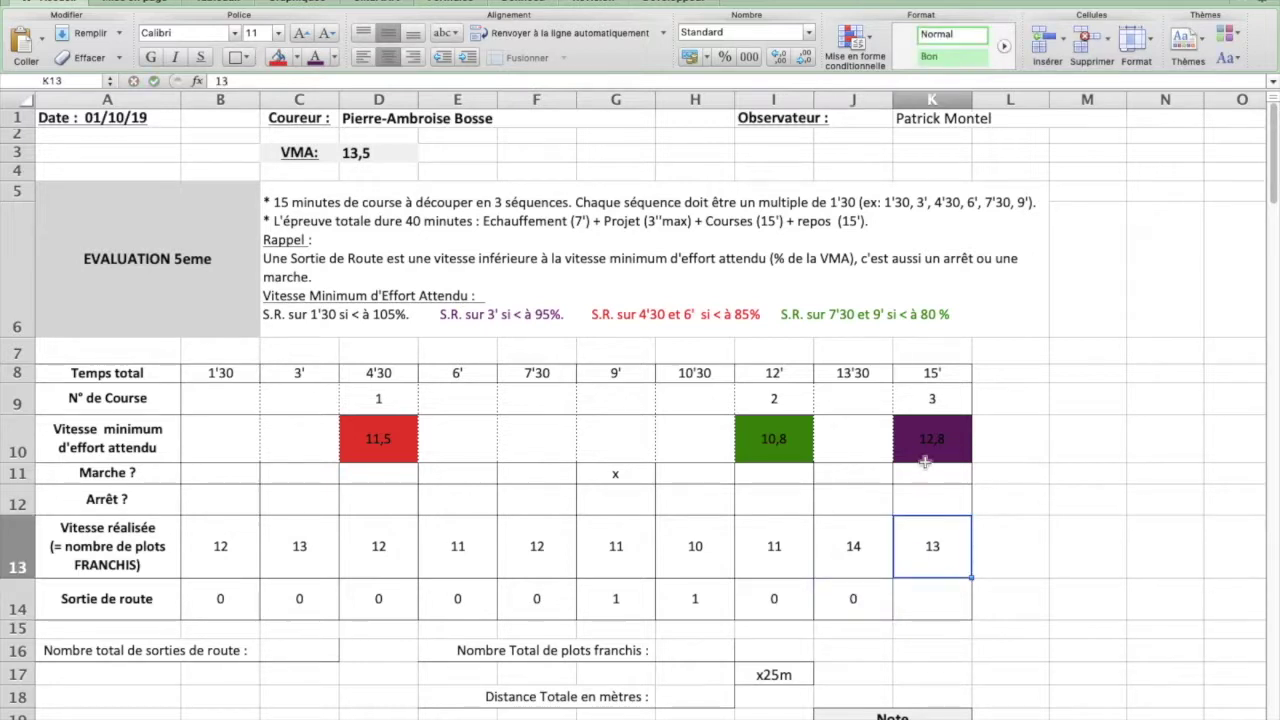
pyautogui.click(936, 597)
pyautogui.write('0')
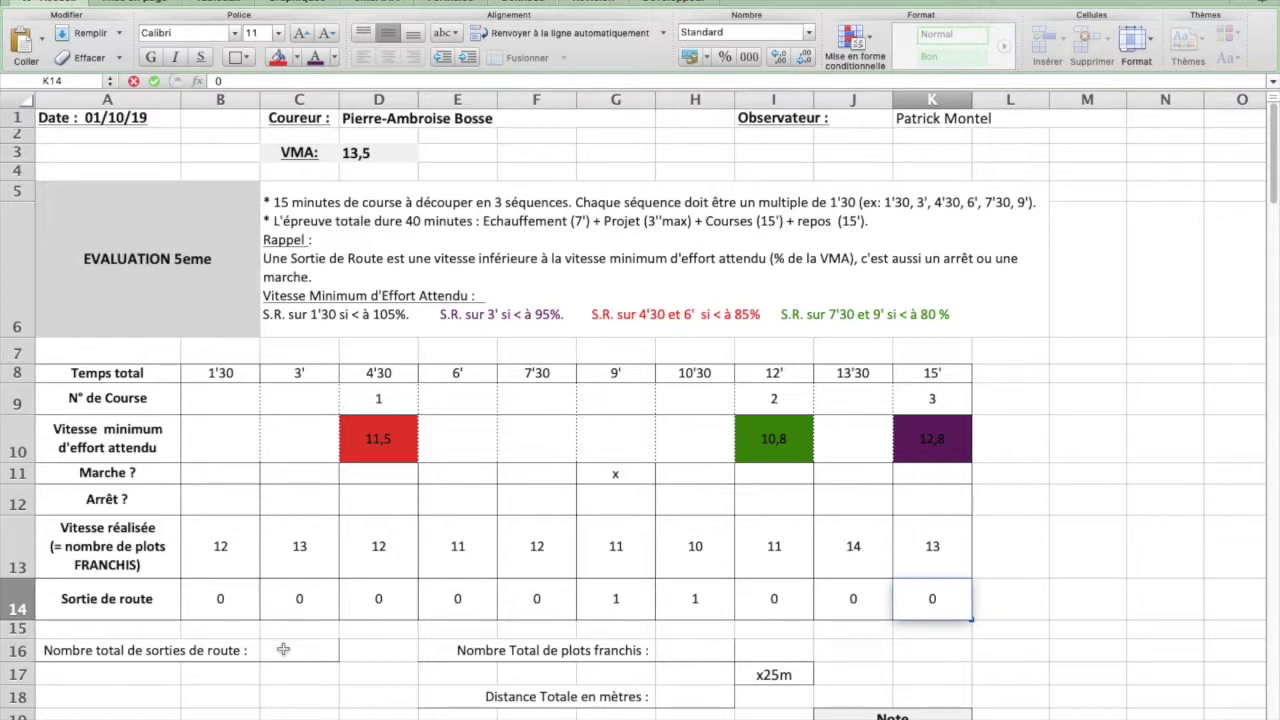
# Step: Enter 2 as the Nombre total de sorties de route in C16
pyautogui.click(62, 652)
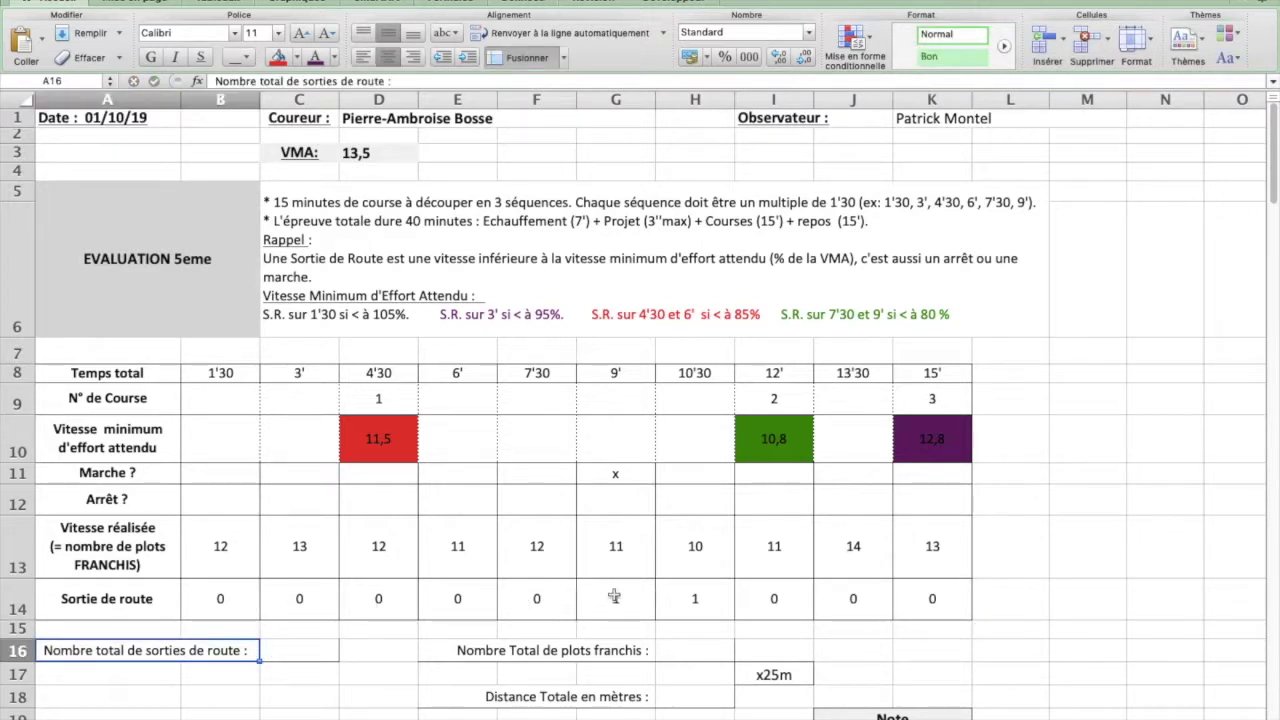
pyautogui.click(323, 648)
pyautogui.write('2')
# Step: Calculate the Nombre Total de plots franchis in H16 with a SOMME formula over the achieved speeds B13:K13
pyautogui.click(703, 655)
pyautogui.write('=')
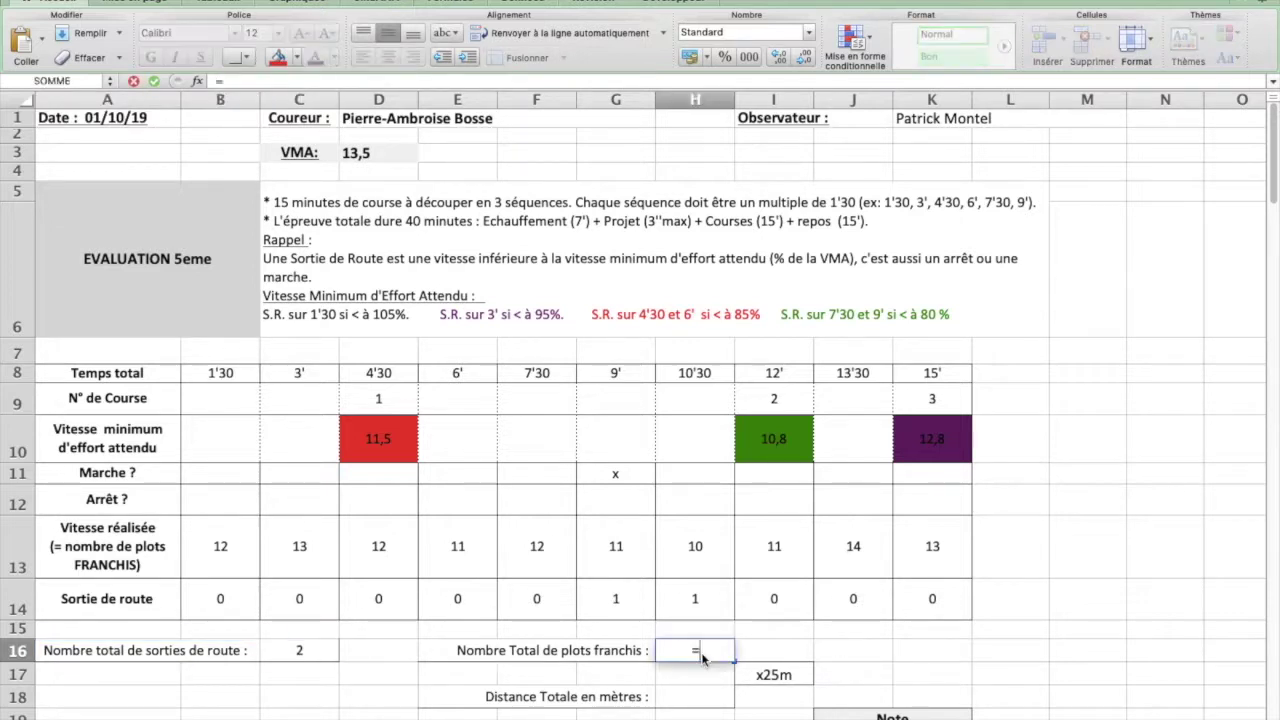
pyautogui.write('So')
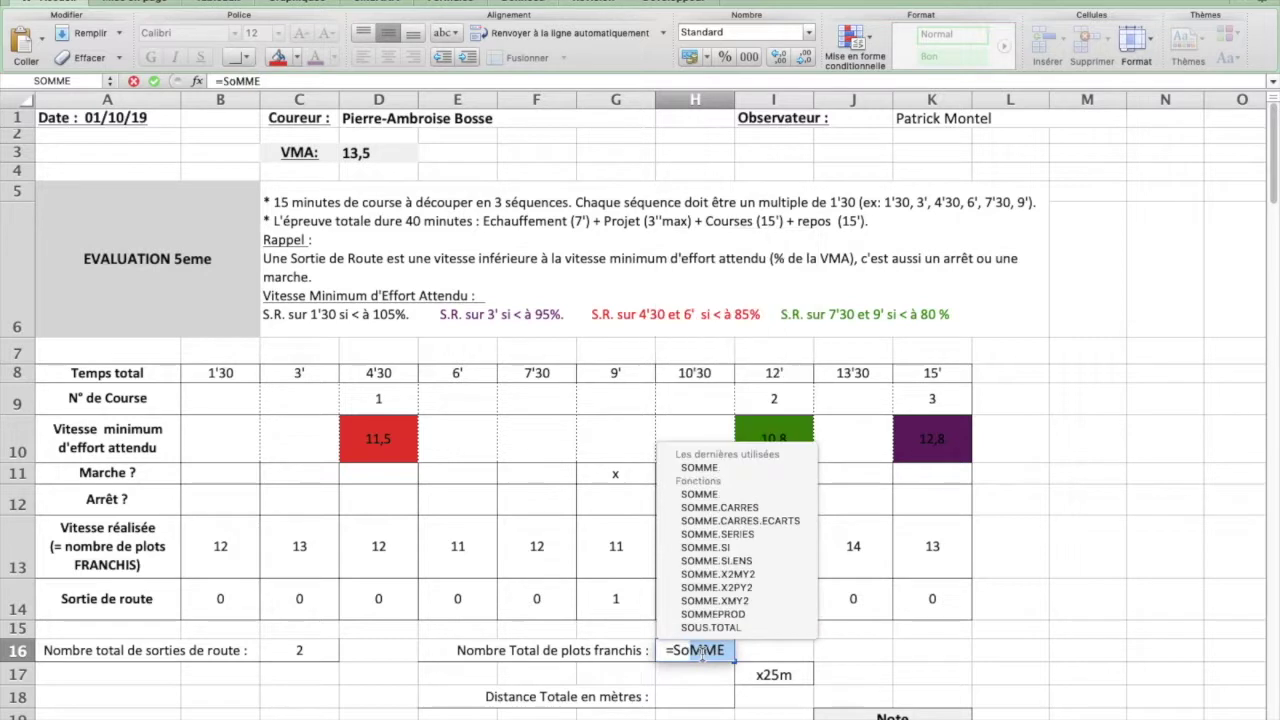
pyautogui.write('mme(')
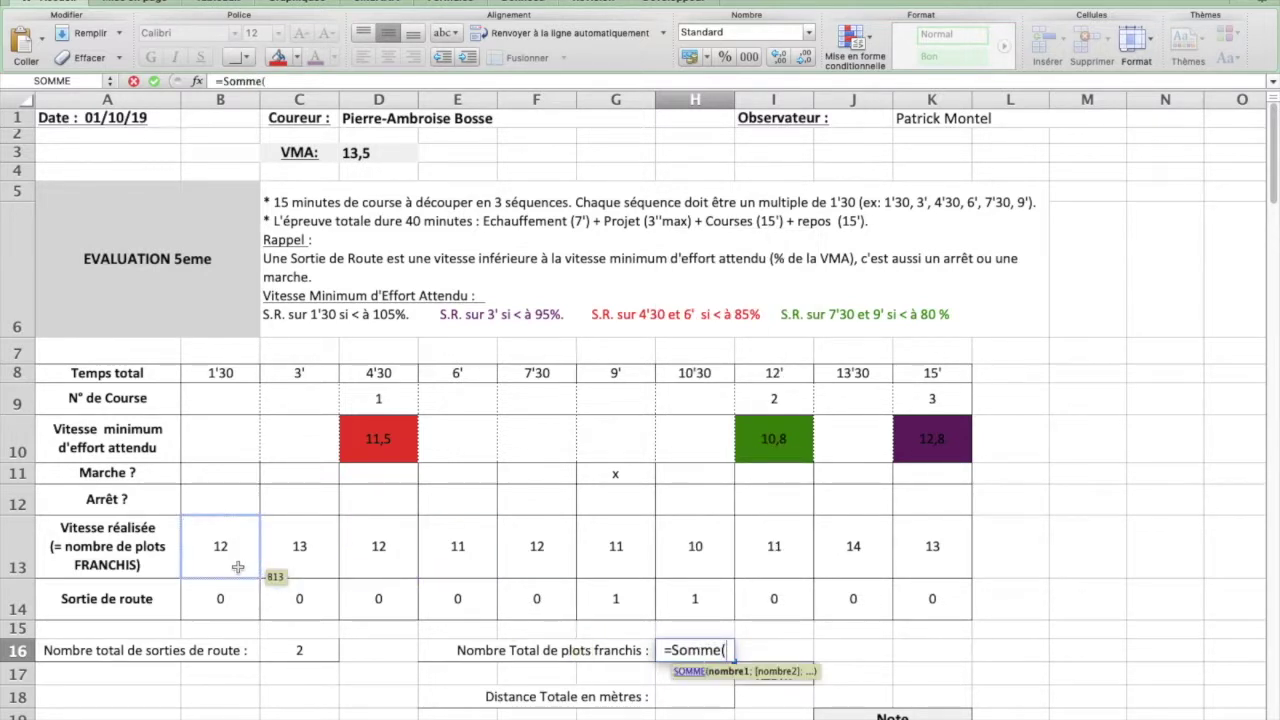
pyautogui.moveTo(222, 560); pyautogui.dragTo(905, 553)
pyautogui.write(')')
pyautogui.press('Return')
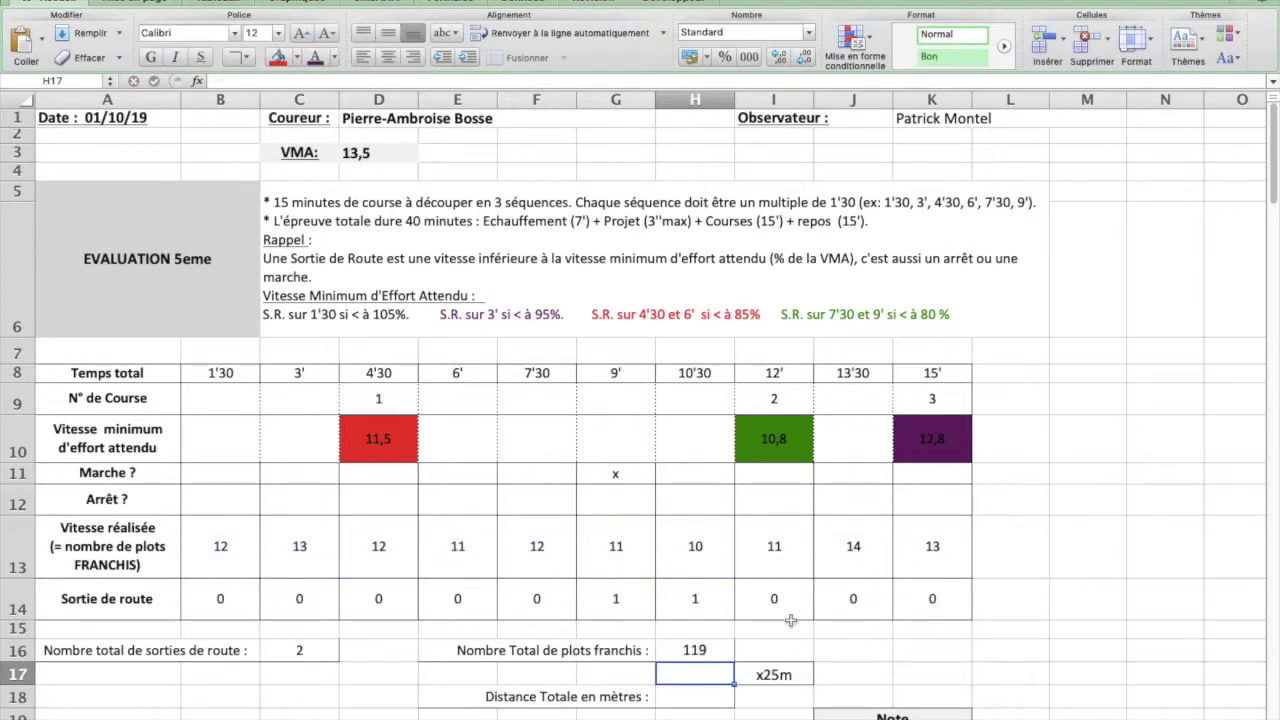
pyautogui.click(710, 650)
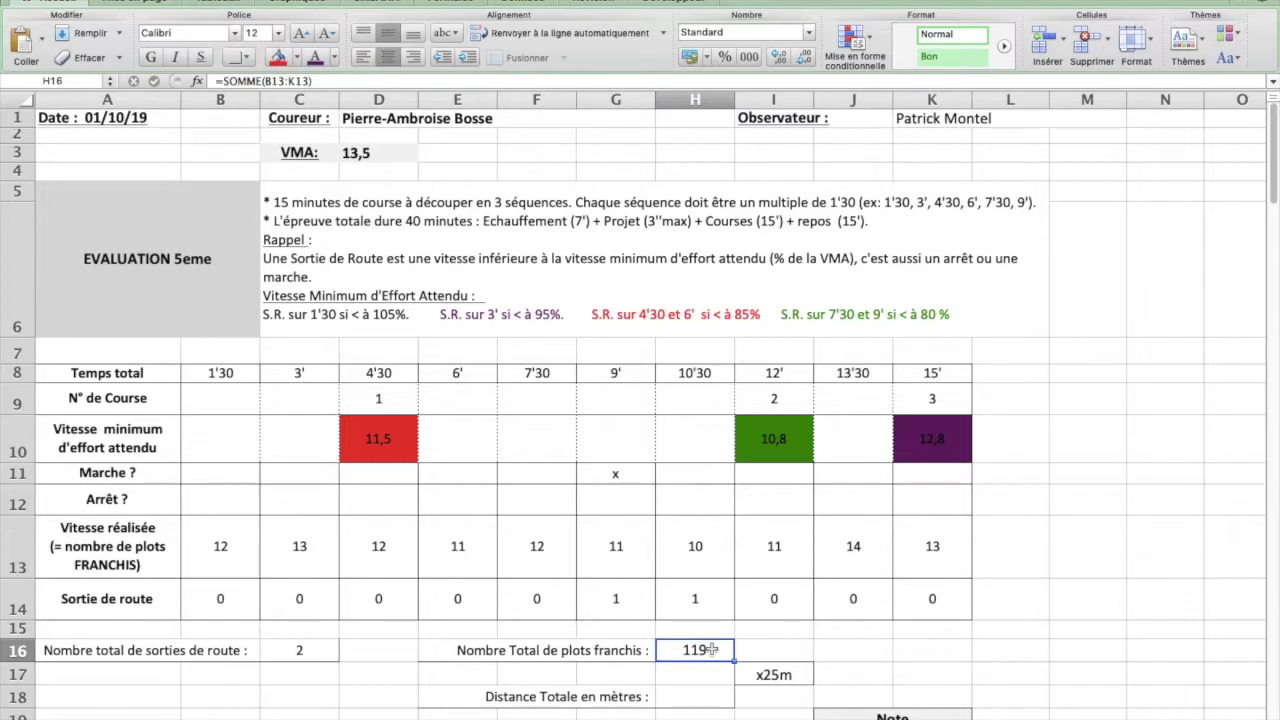
# Step: Calculate the Distance Totale en mètres in H18 with the formula =H16*25
pyautogui.click(505, 700)
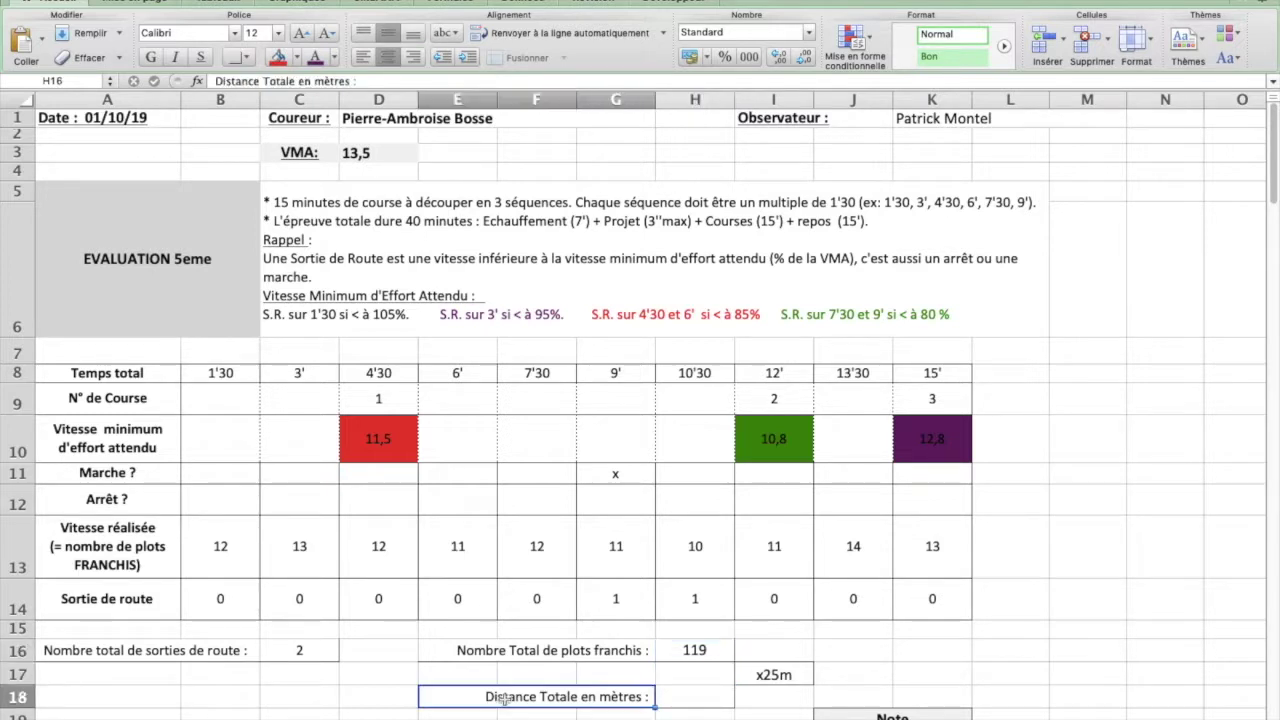
pyautogui.click(681, 698)
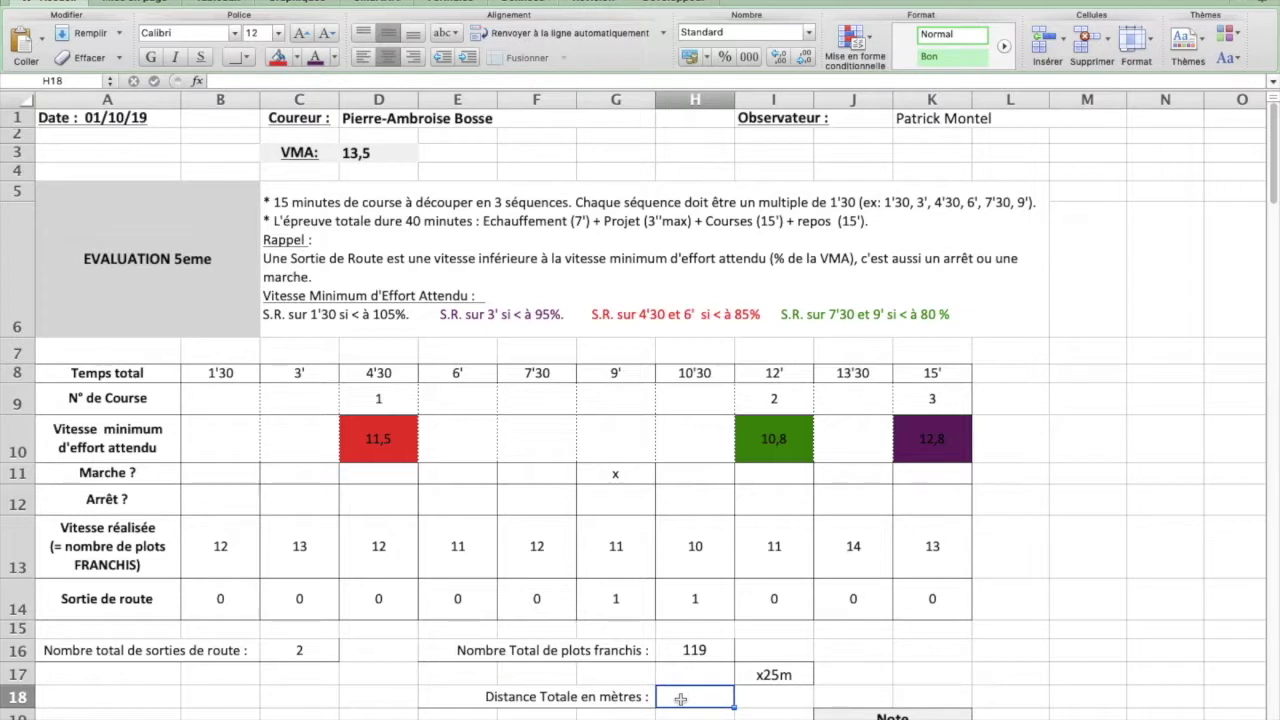
pyautogui.write('=')
pyautogui.click(696, 652)
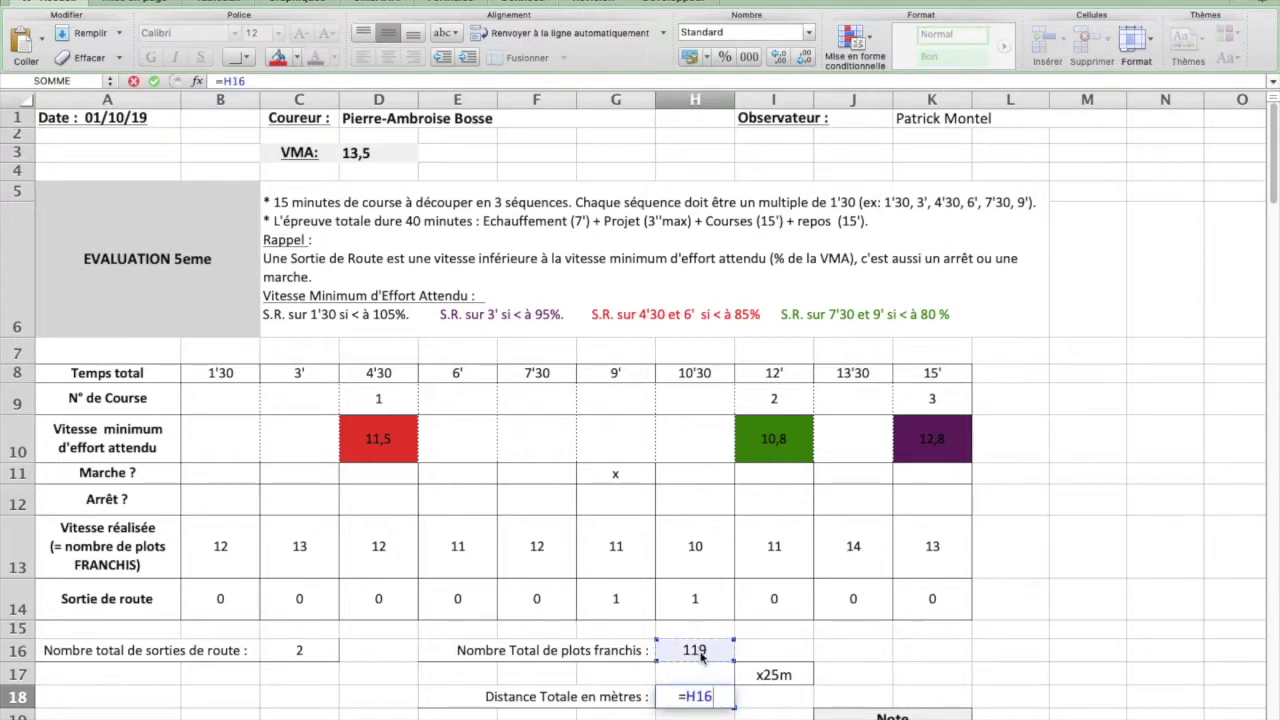
pyautogui.write('*25')
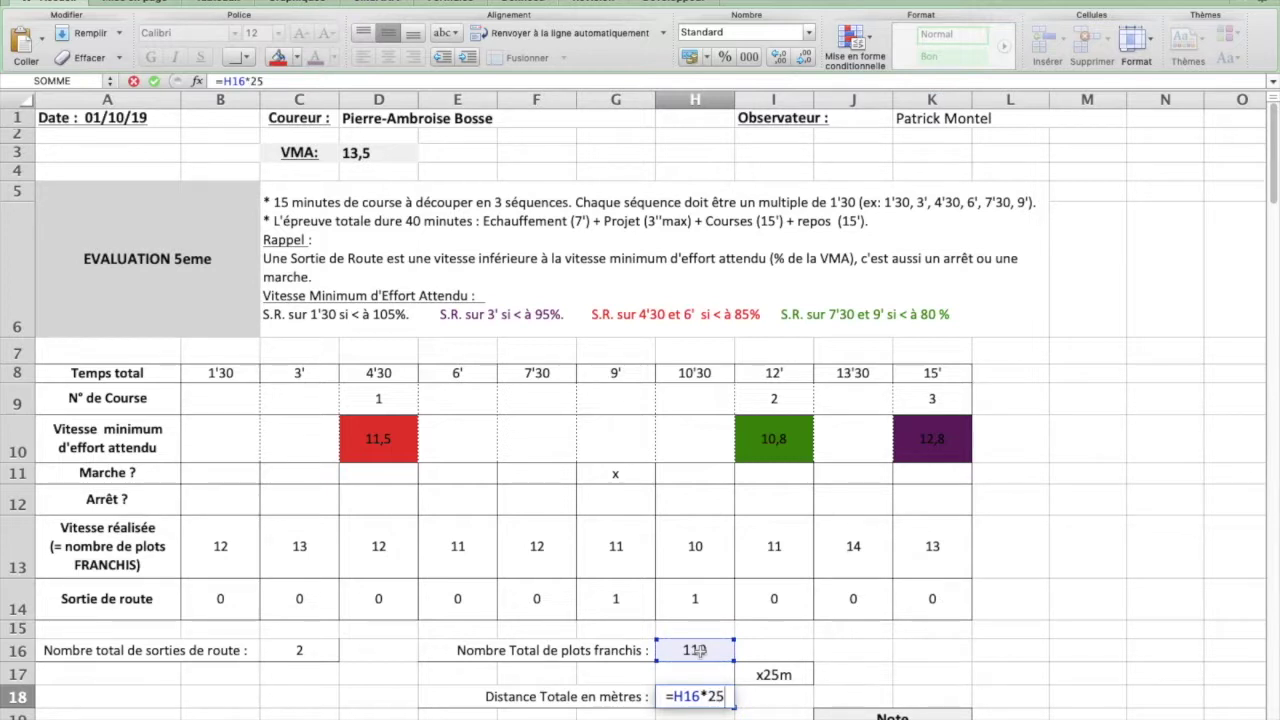
pyautogui.press('Return')
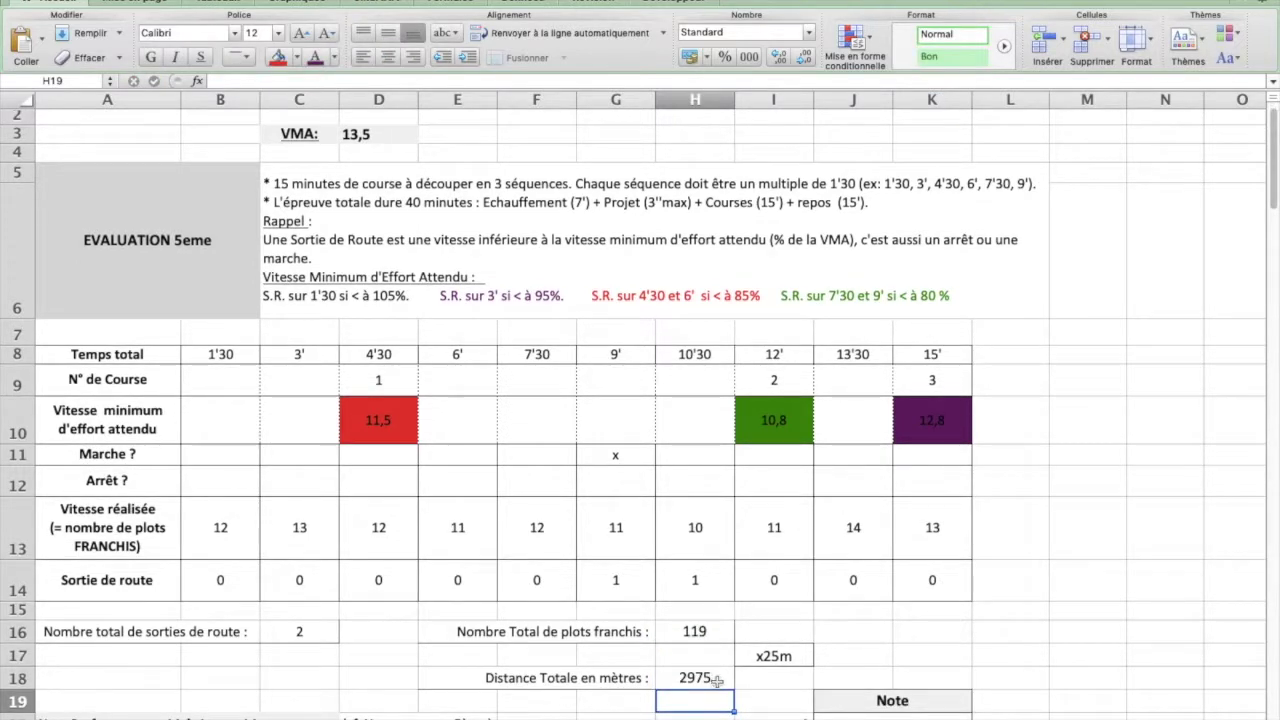
# Step: Change the font colour of the total distance in H18 and the total sorties de route in C16 to dark orange
pyautogui.click(711, 681)
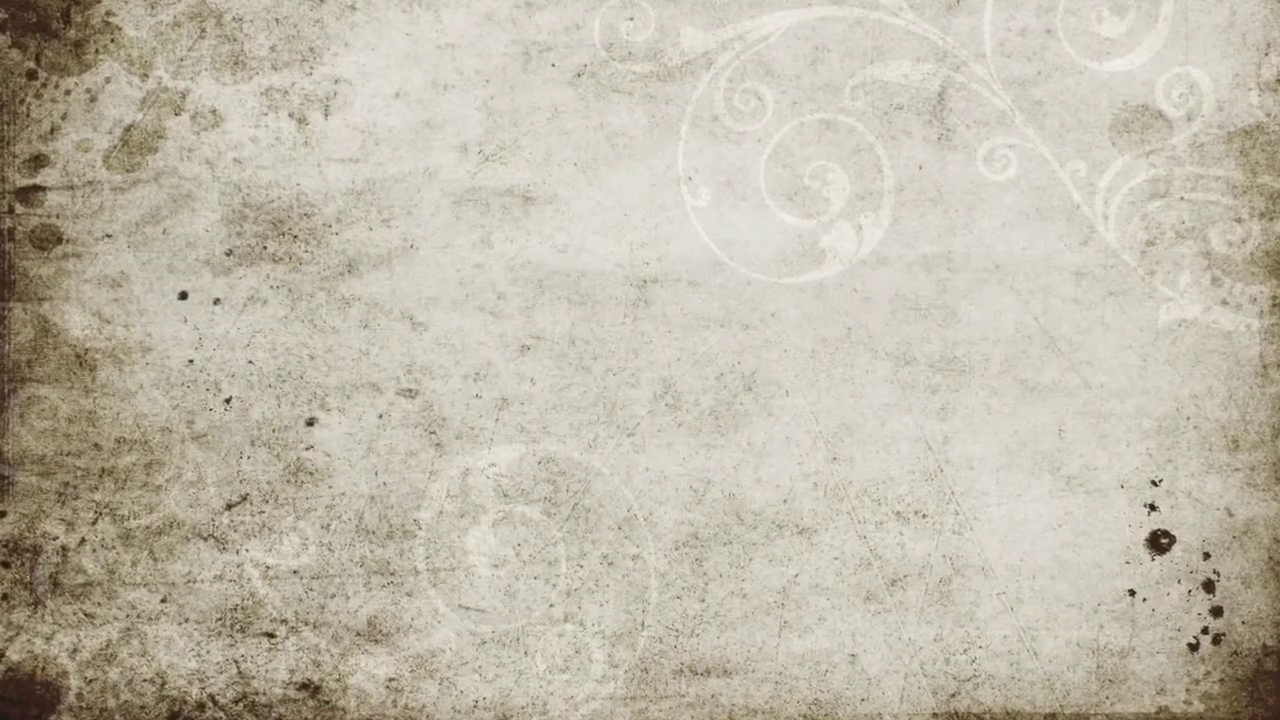
pyautogui.click(335, 62)
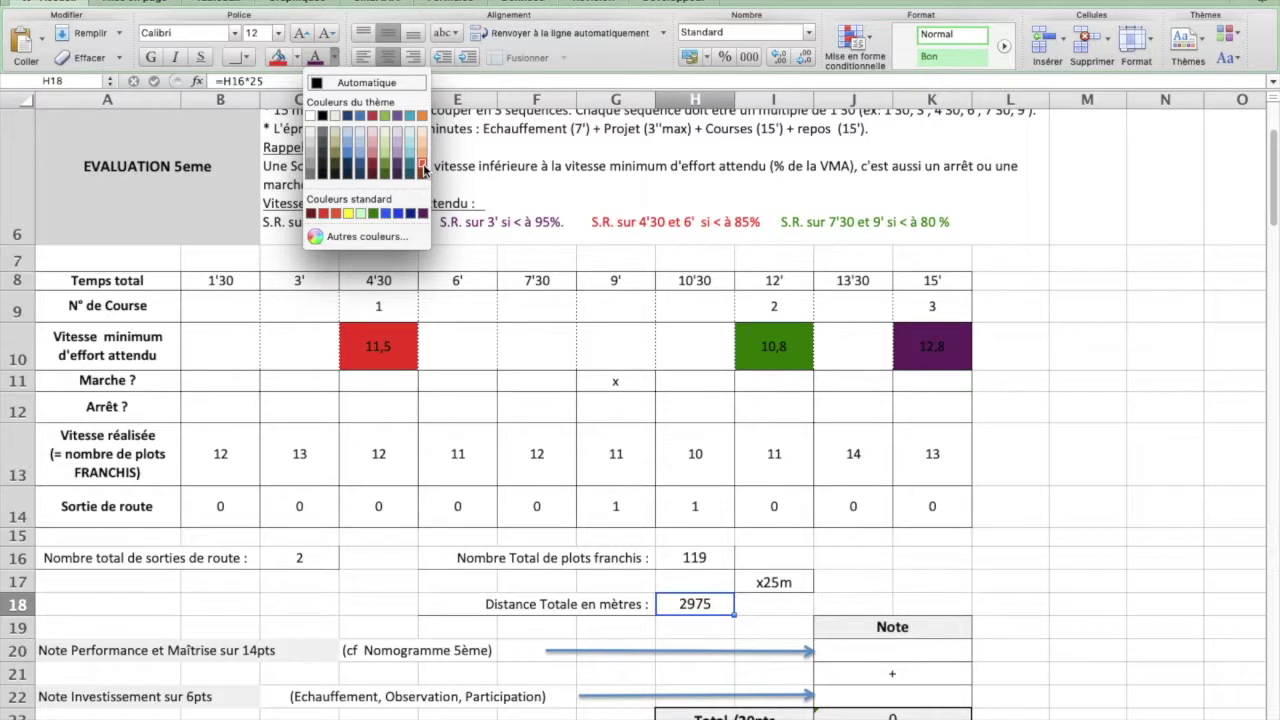
pyautogui.click(424, 170)
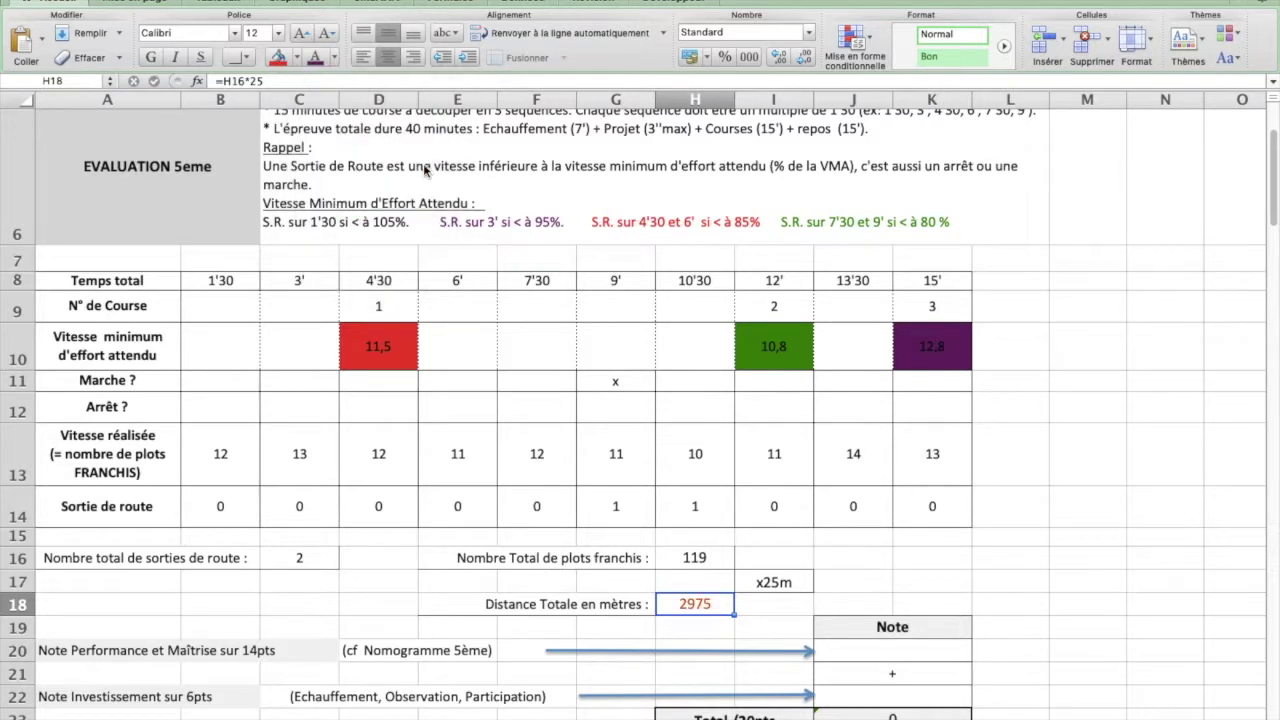
pyautogui.click(321, 559)
pyautogui.click(315, 60)
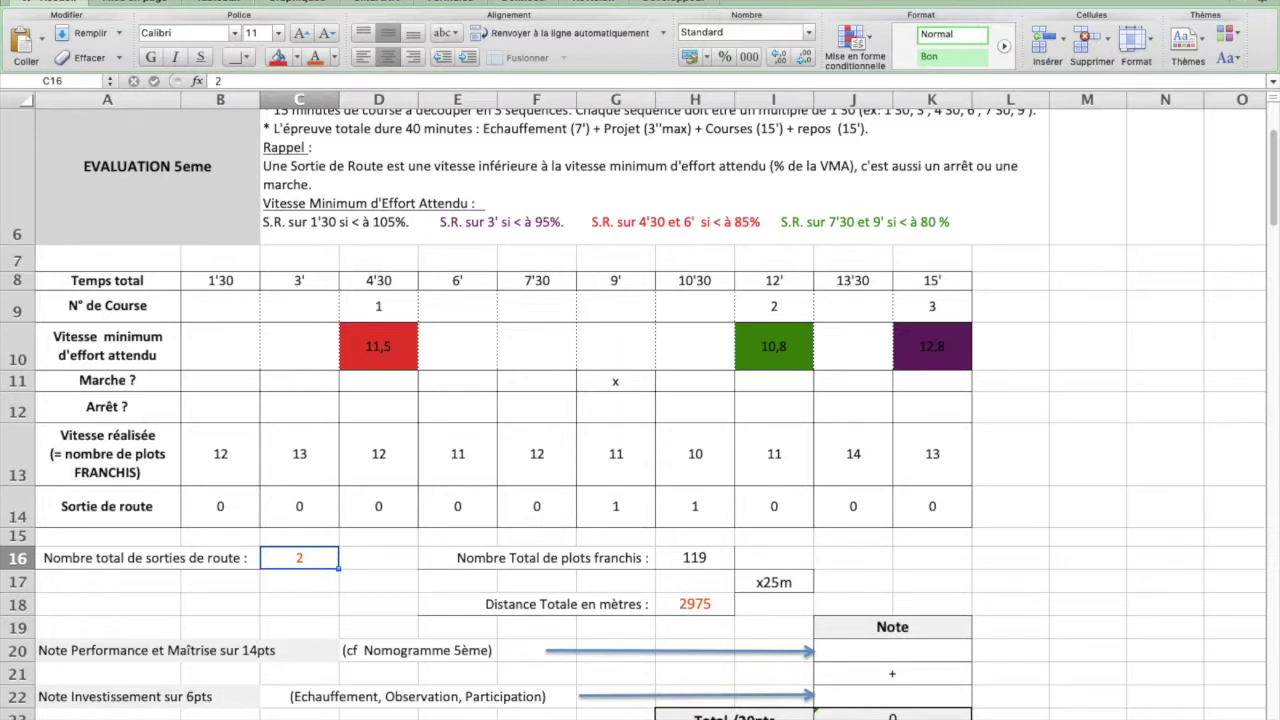
# Step: On the nomogramme sheet, colour the X marks in E8 and C10 dark orange and draw a straight line connecting them
pyautogui.hotkey('ctrl', 'pagedown')
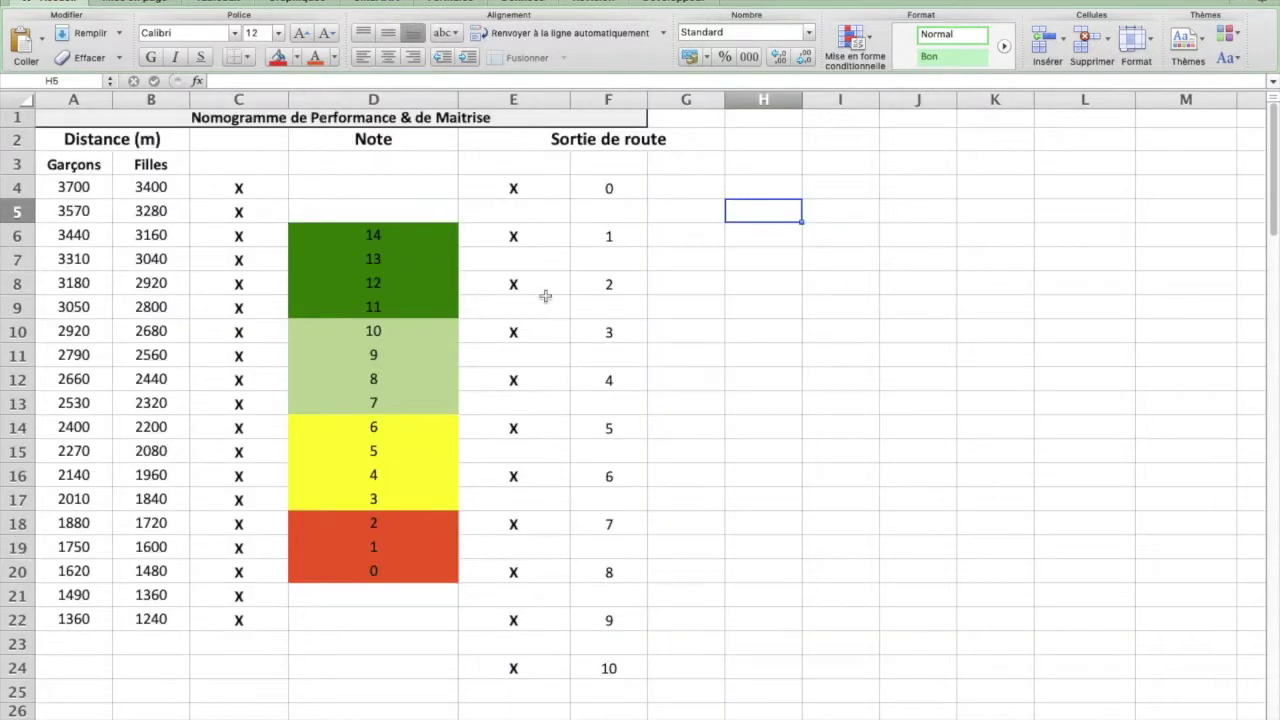
pyautogui.click(604, 289)
pyautogui.click(556, 290)
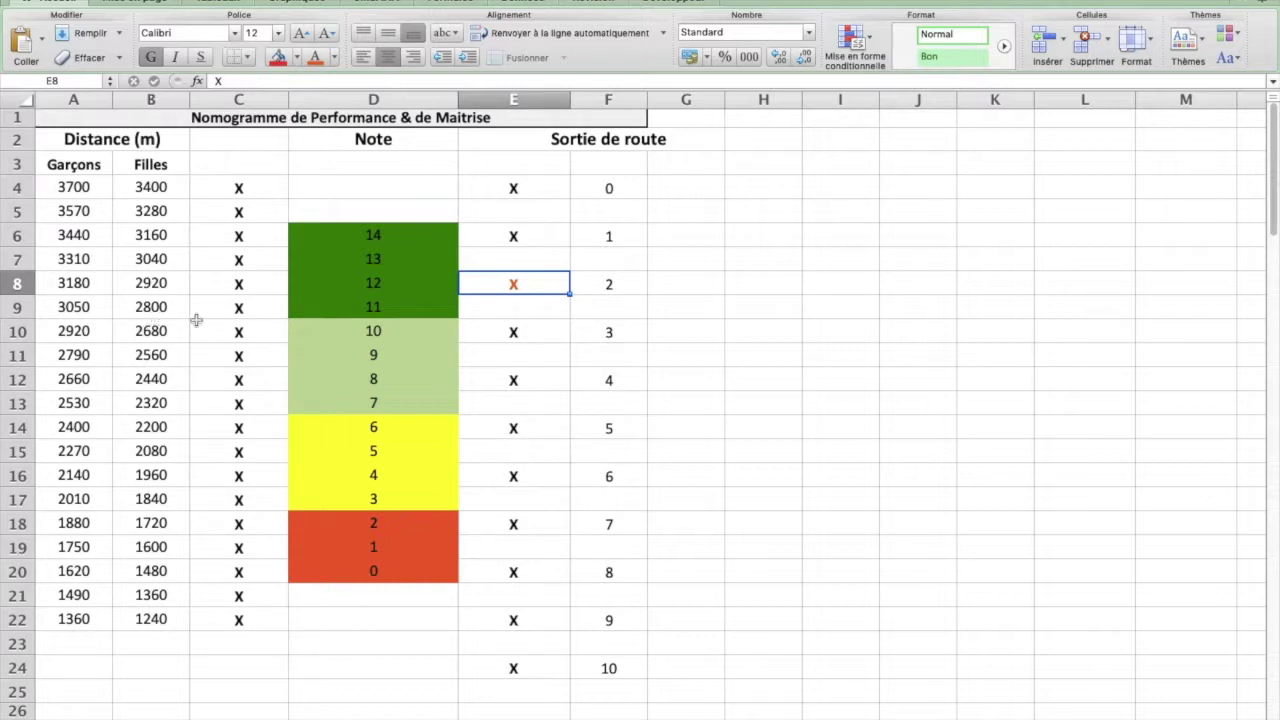
pyautogui.click(237, 332)
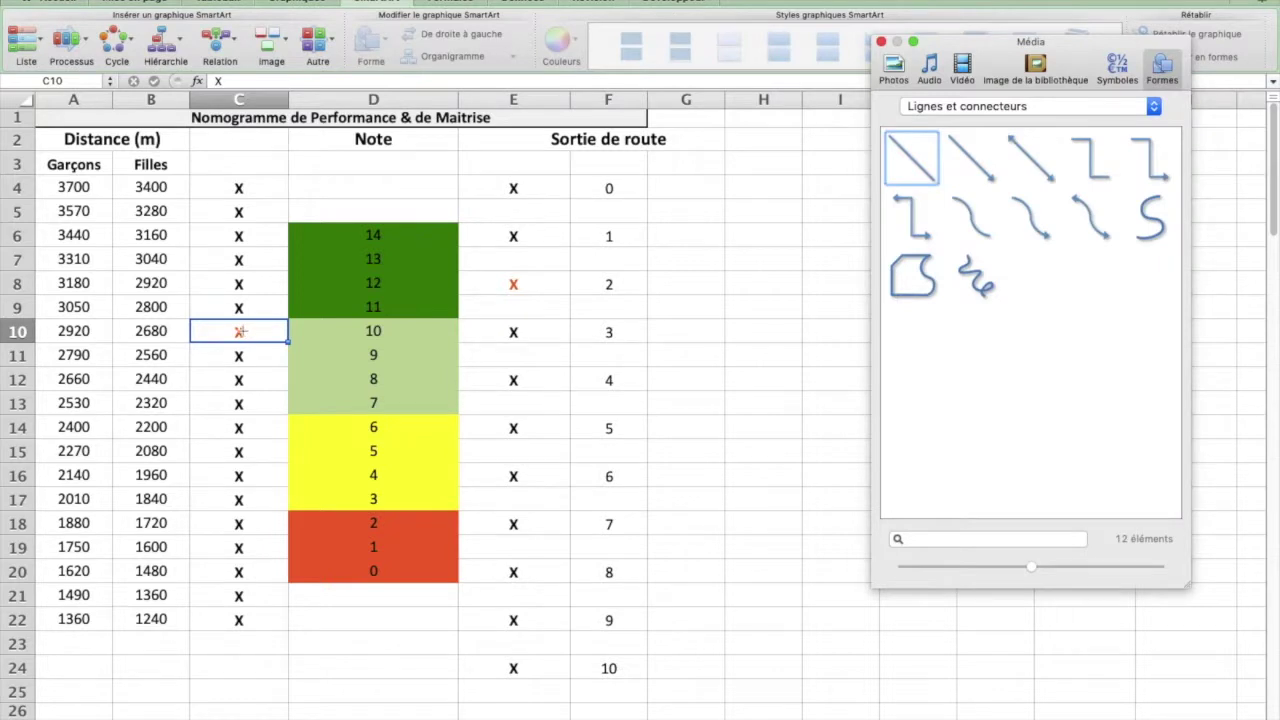
pyautogui.moveTo(239, 331); pyautogui.dragTo(512, 286)
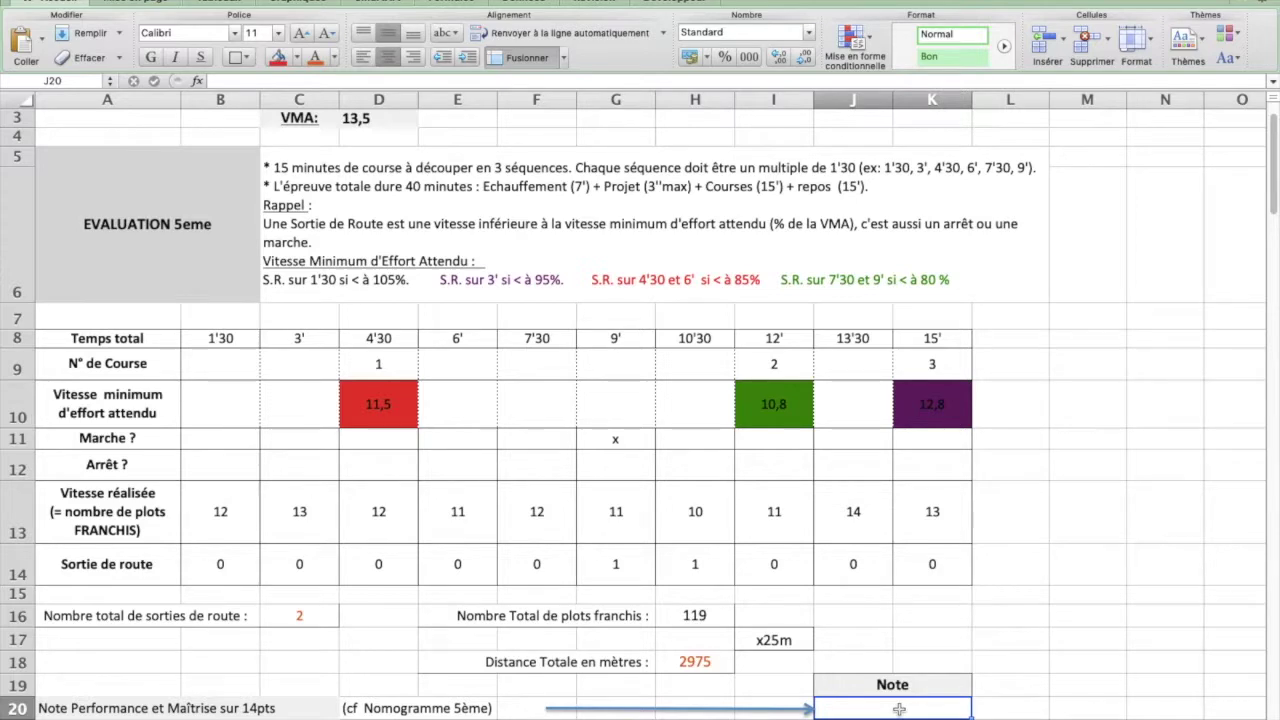
# Step: Enter 11 as the Note Performance et Maîtrise in J20 and 5 as the Note Investissement in J22
pyautogui.write('11')
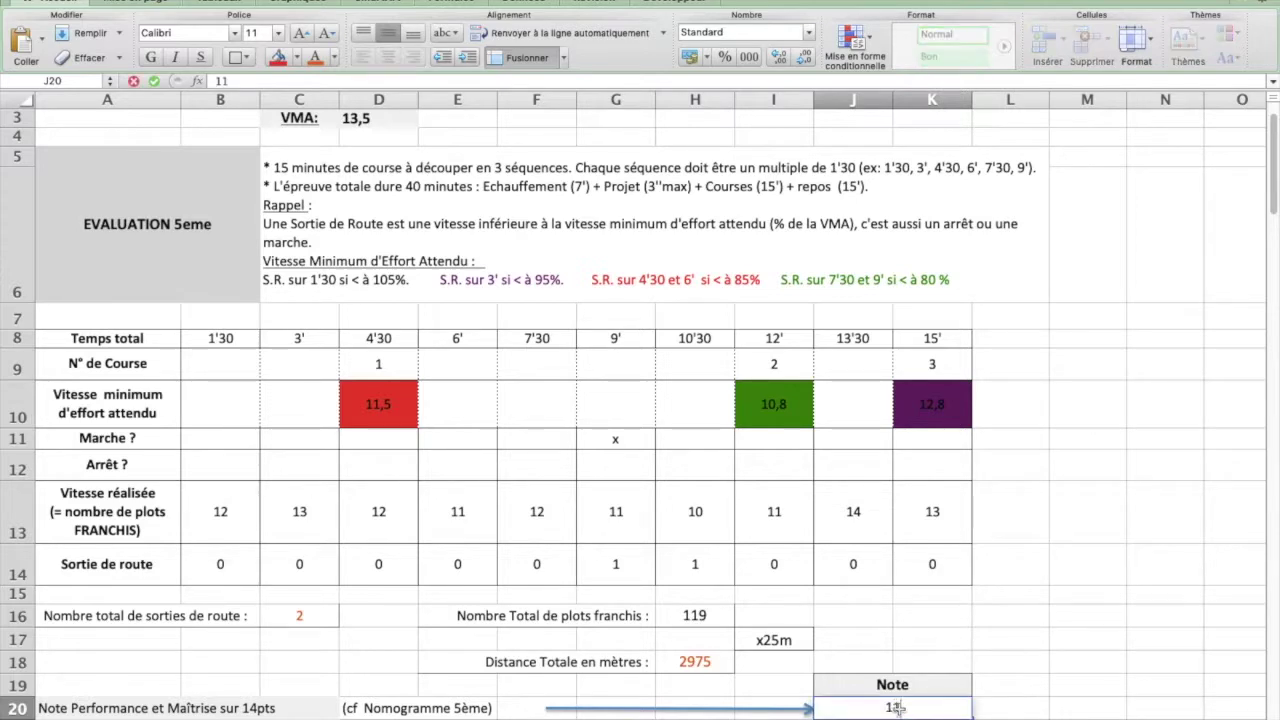
pyautogui.click(88, 706)
pyautogui.scroll(-5, 771, 709)
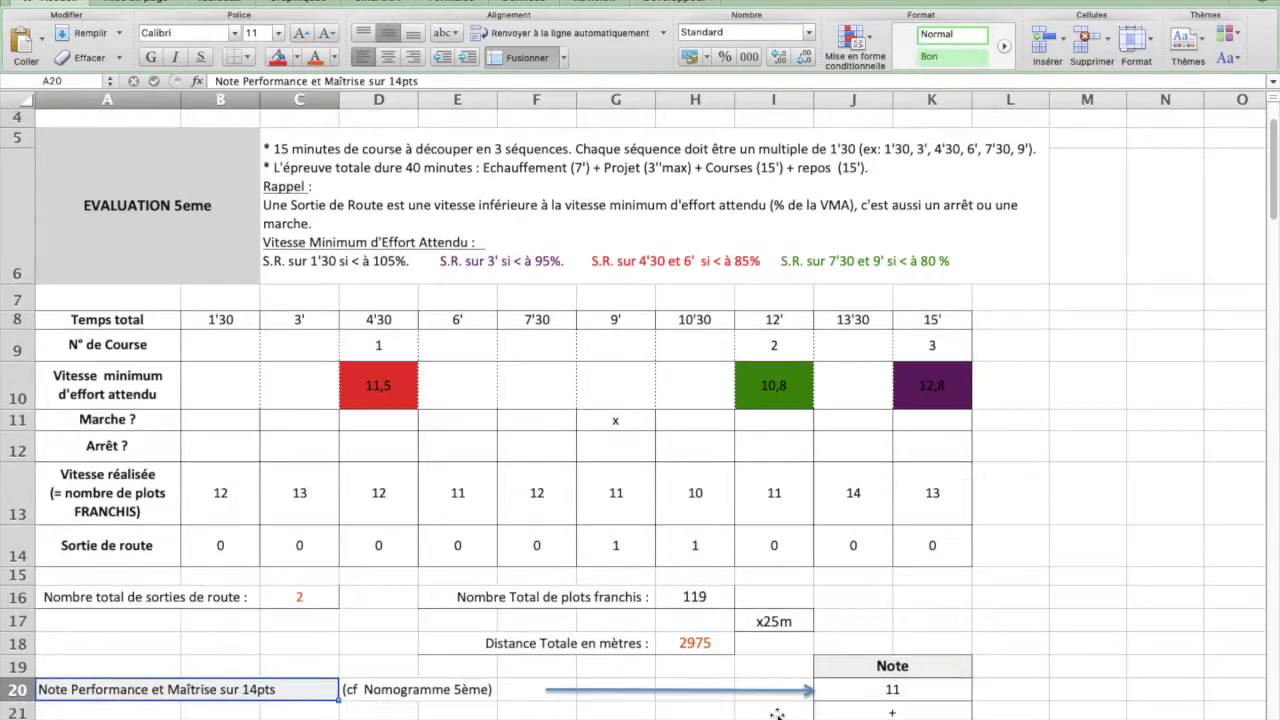
pyautogui.click(148, 487)
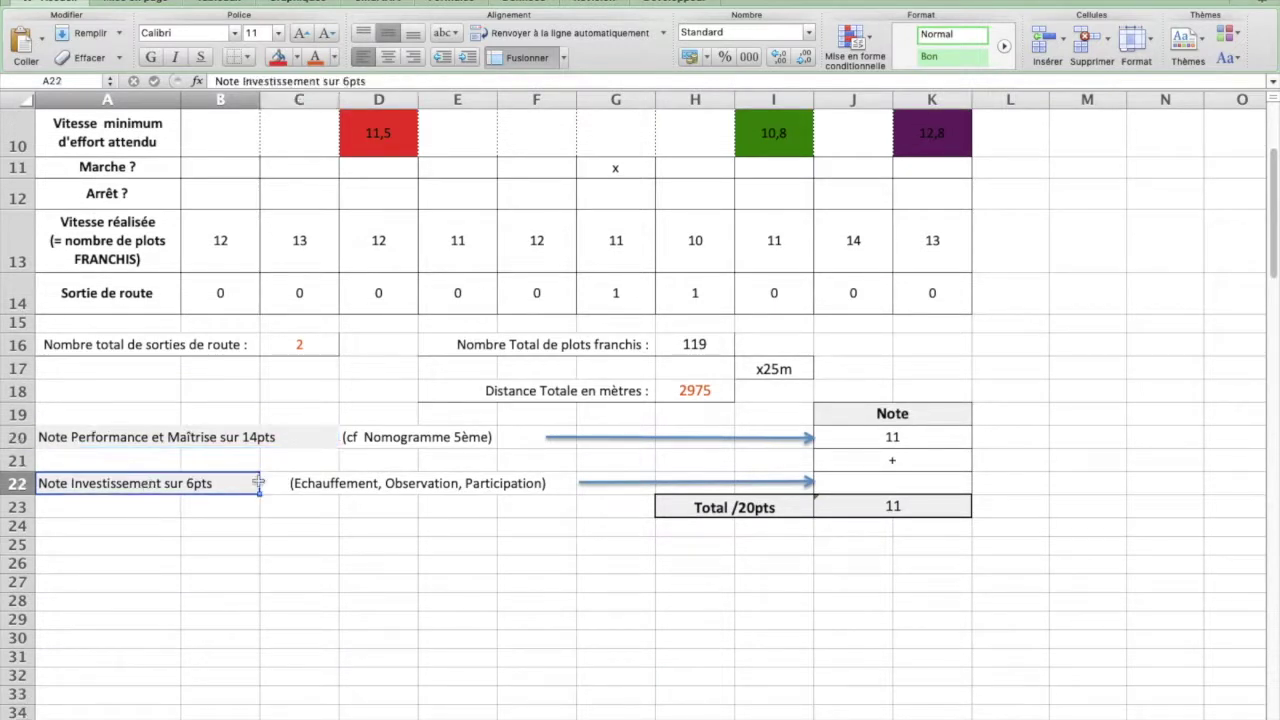
pyautogui.click(884, 483)
pyautogui.write('5')
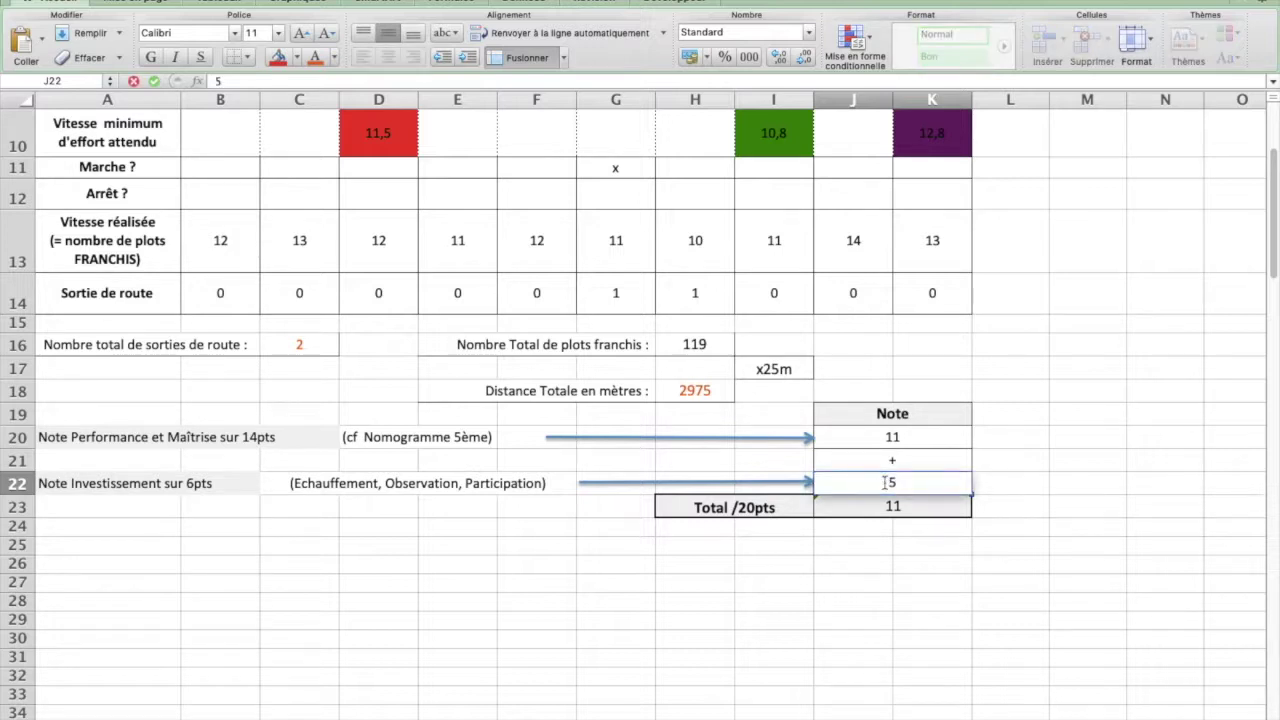
pyautogui.press('Return')
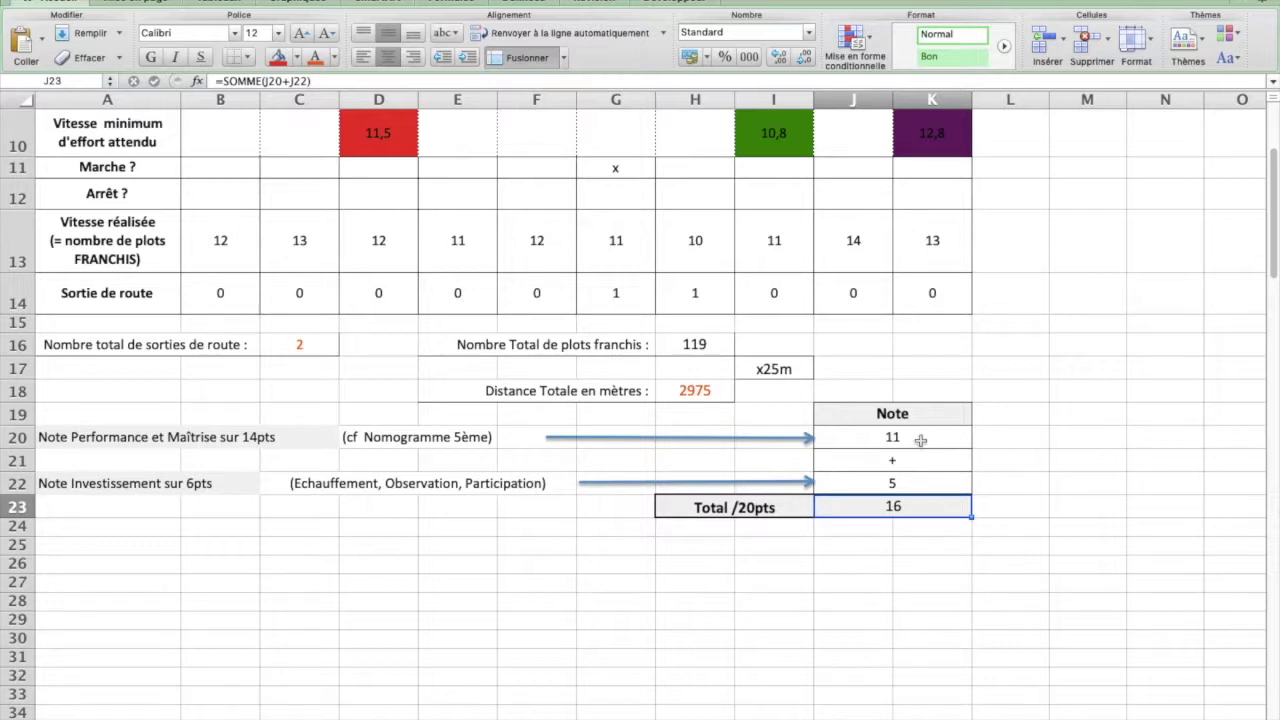
pyautogui.click(918, 440)
pyautogui.click(907, 486)
pyautogui.click(910, 507)
pyautogui.click(764, 508)
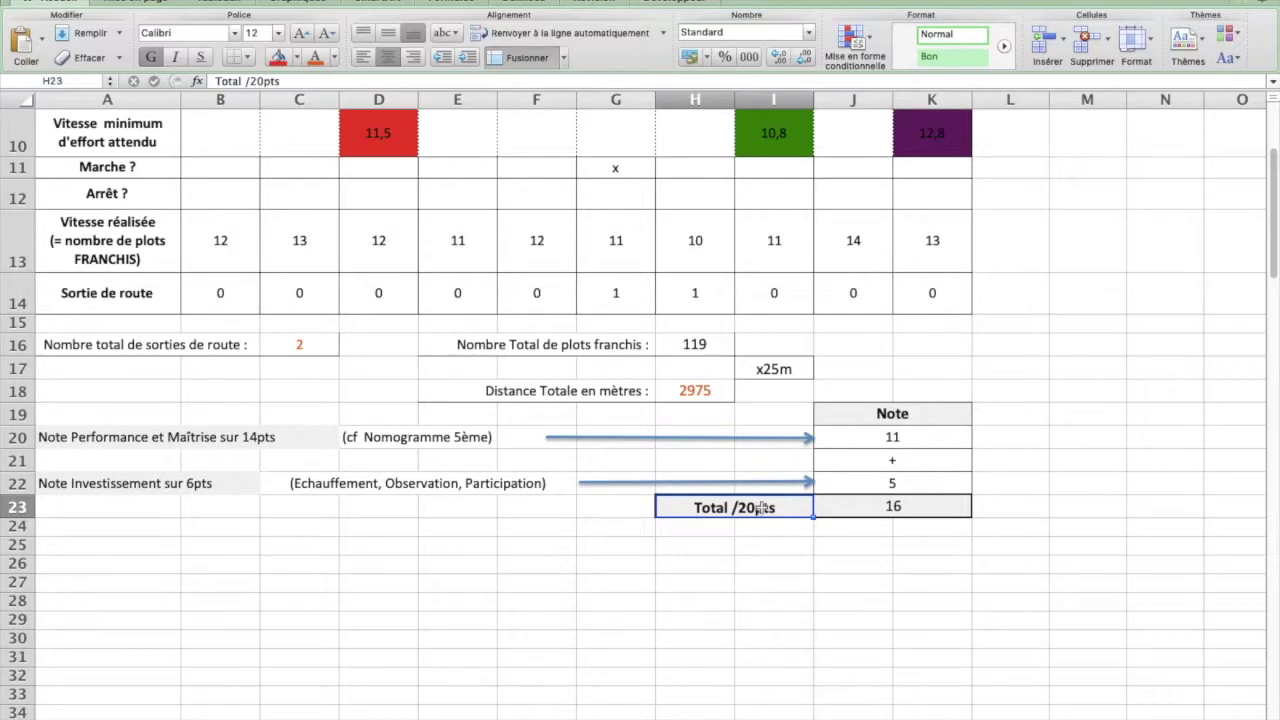